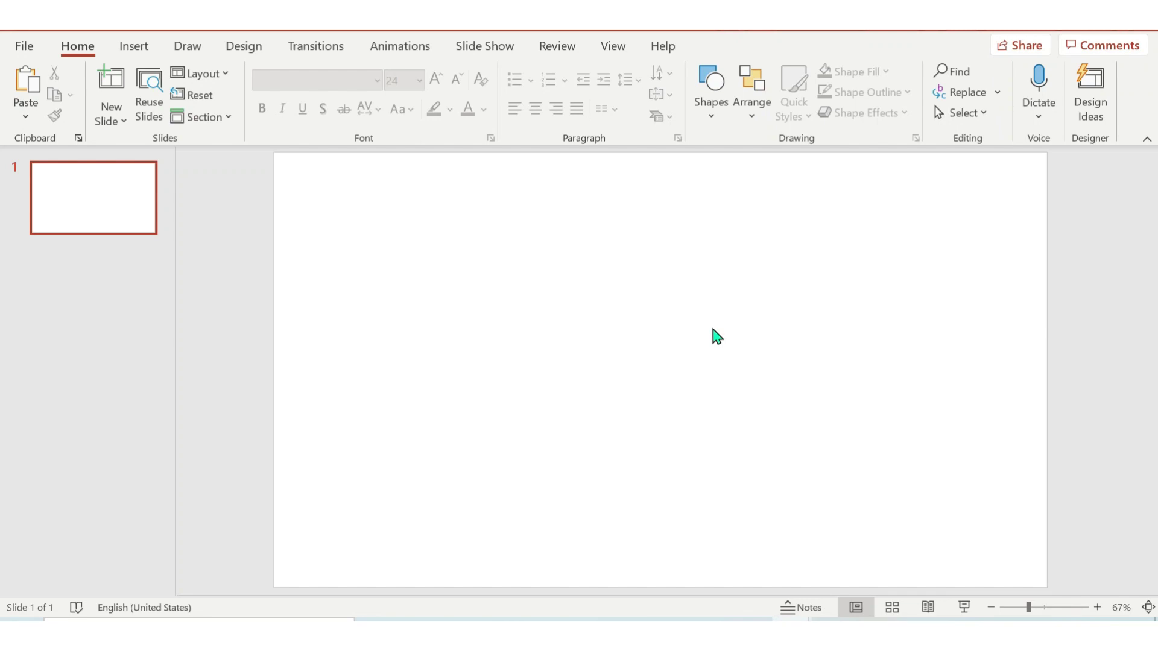
Step: Fill the slide background with solid Dark Blue
{"action": "right_click", "coordinate": [420, 258]}
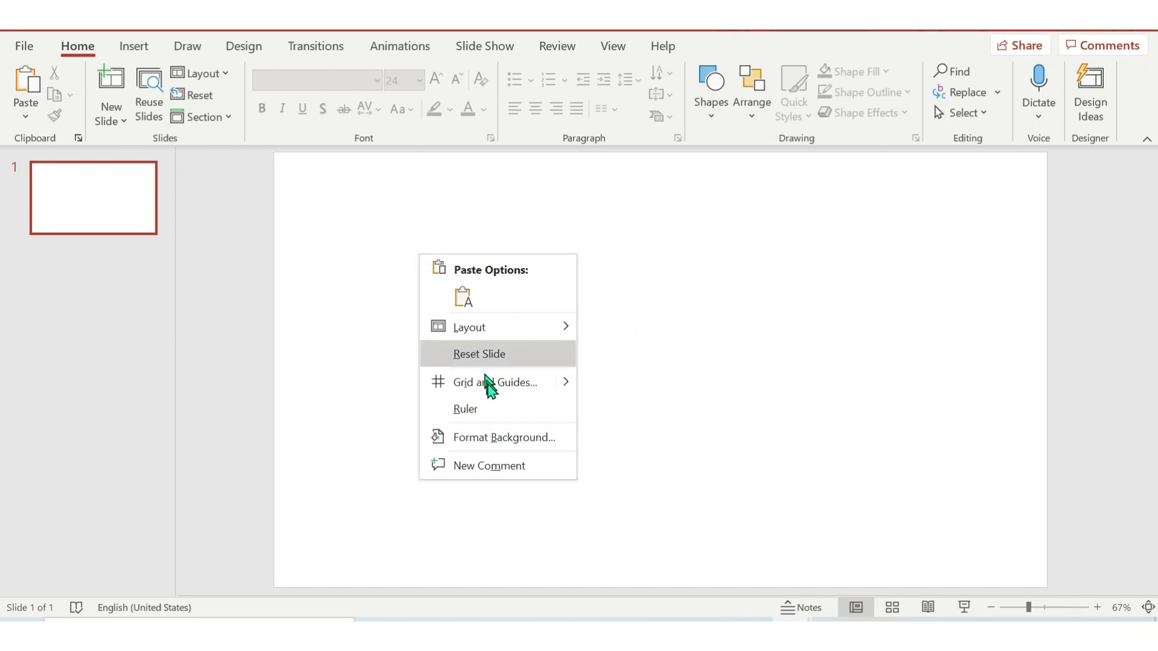
{"action": "left_click", "coordinate": [499, 438]}
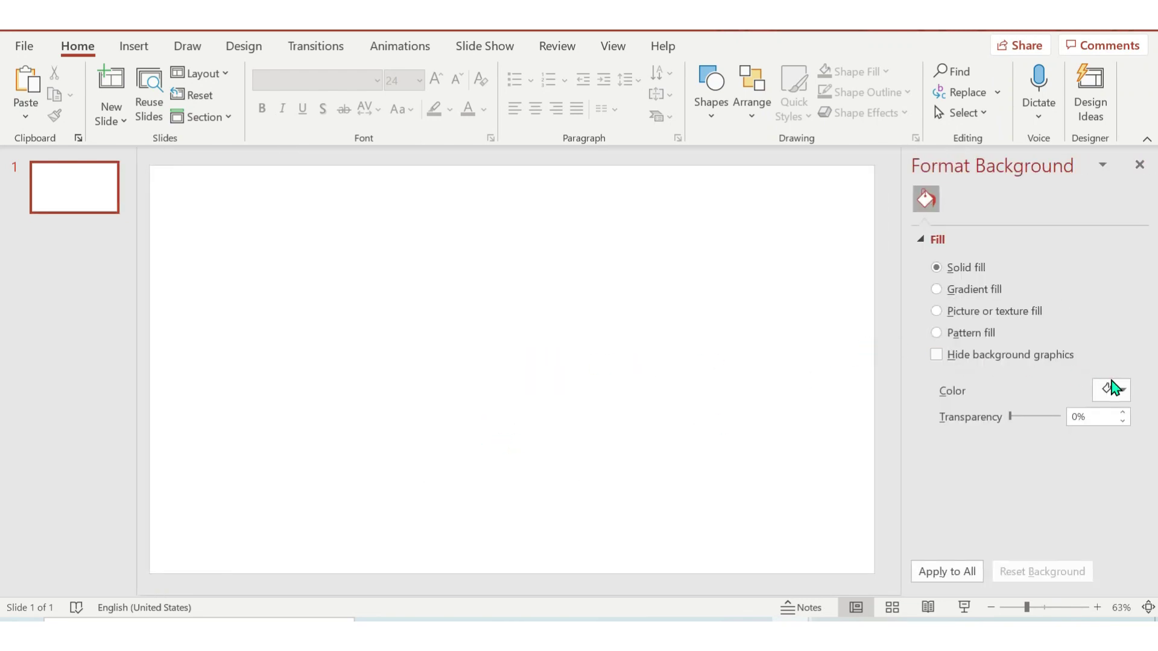
{"action": "left_click", "coordinate": [1109, 389]}
{"action": "left_click", "coordinate": [1132, 321]}
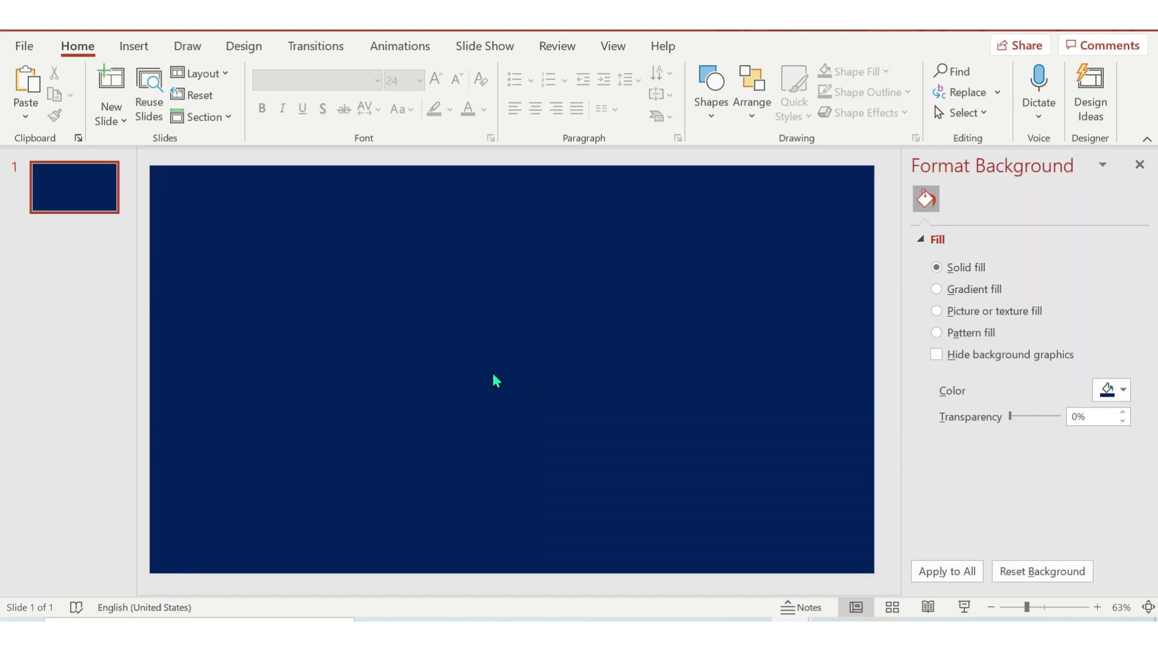
{"action": "left_click", "coordinate": [1139, 165]}
Step: Add a text box near the upper left reading LEARN, WITH and the author's name on three lines
{"action": "left_click", "coordinate": [134, 46]}
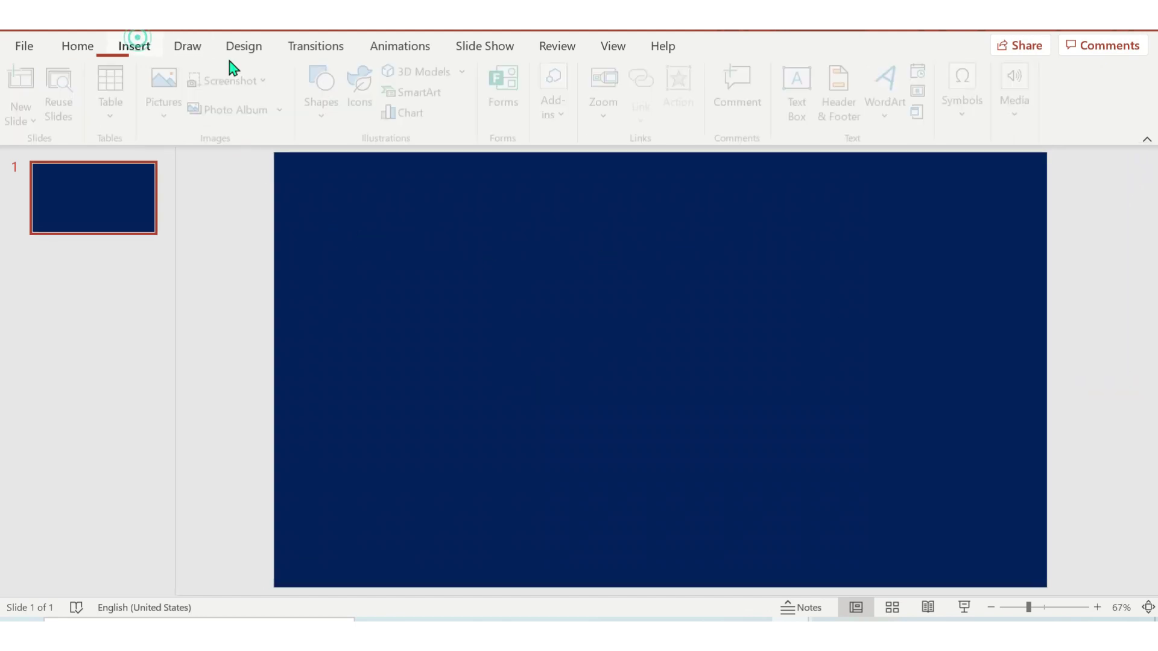
{"action": "left_click", "coordinate": [790, 118]}
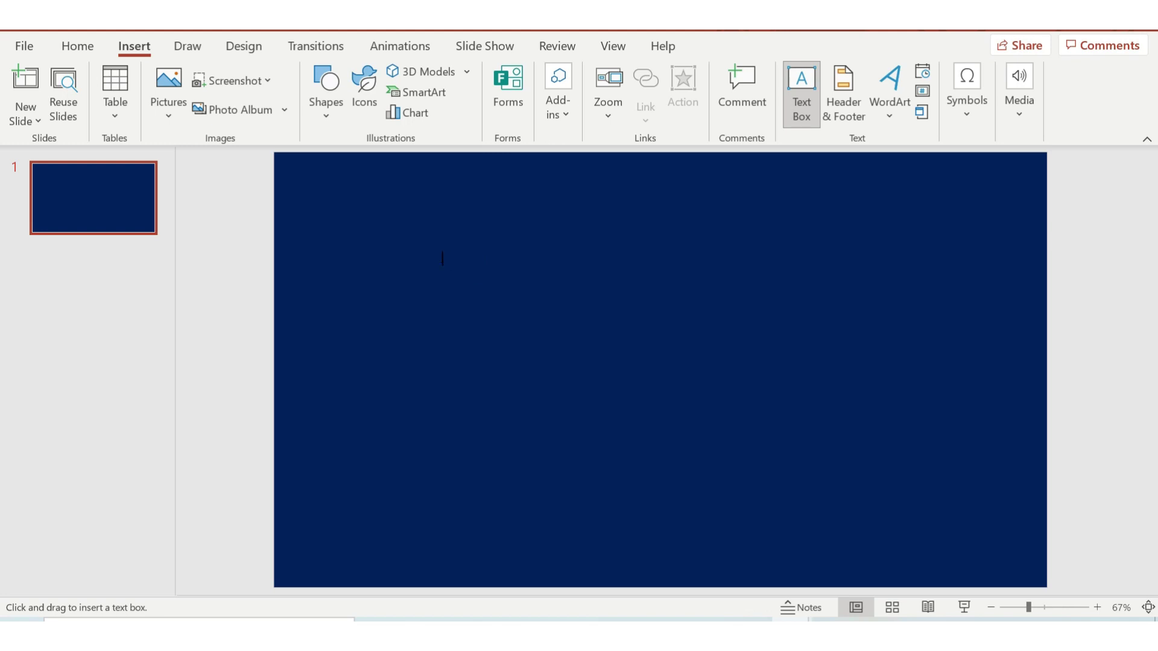
{"action": "left_click", "coordinate": [357, 222]}
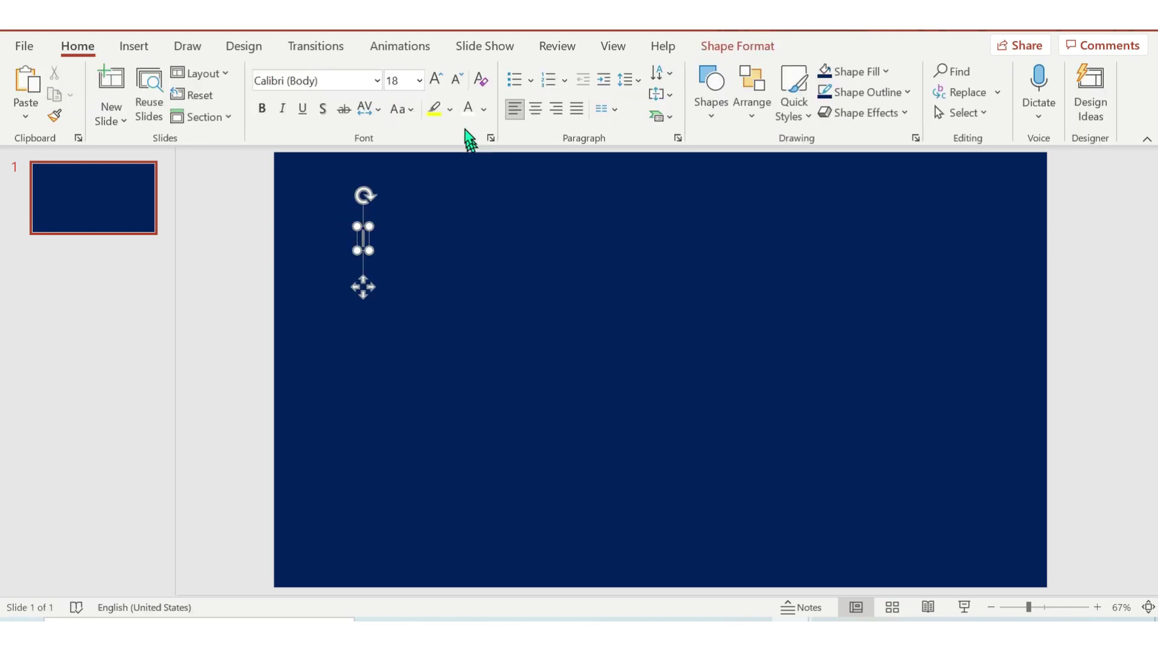
{"action": "type", "text": "LEARN"}
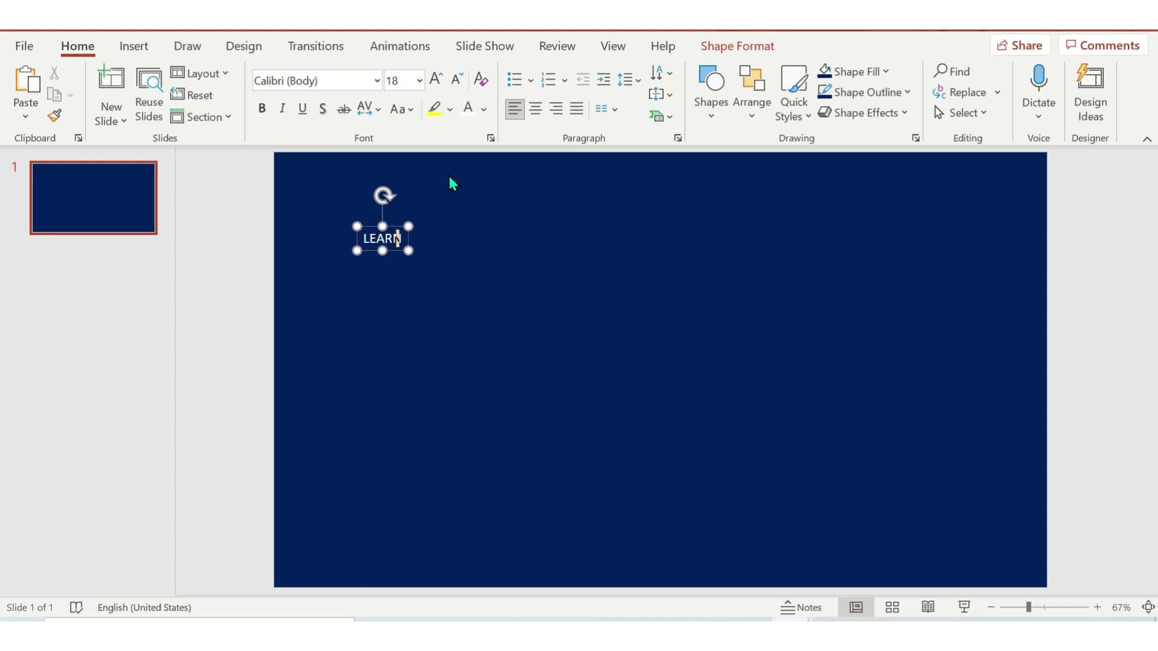
{"action": "key", "text": "Return"}
{"action": "type", "text": "WITH"}
{"action": "key", "text": "Return"}
{"action": "type", "text": "JENF"}
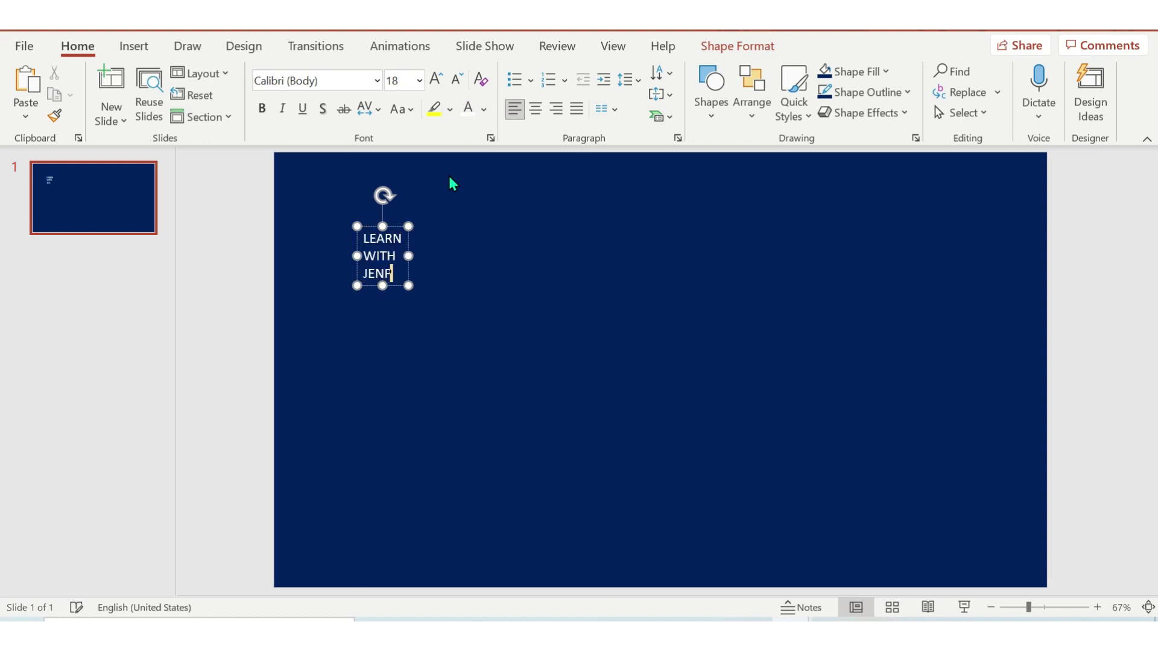
Step: Set all the logo text to Aharoni at size 60
{"action": "key", "text": "ctrl+a"}
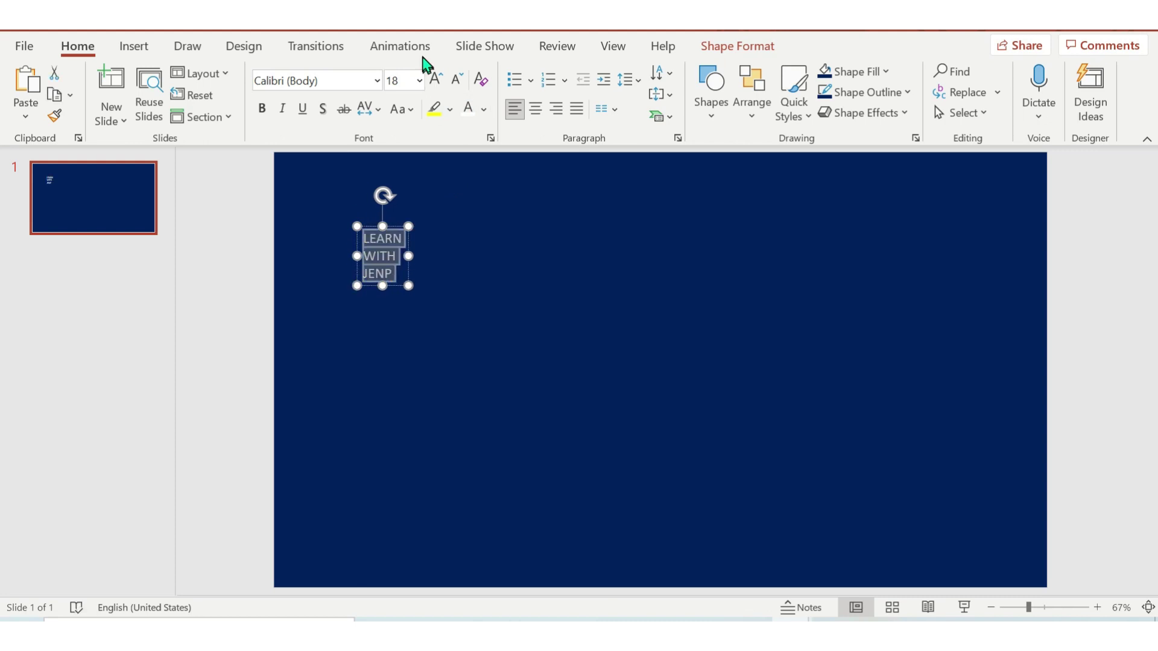
{"action": "left_click", "coordinate": [376, 80]}
{"action": "left_click", "coordinate": [323, 286]}
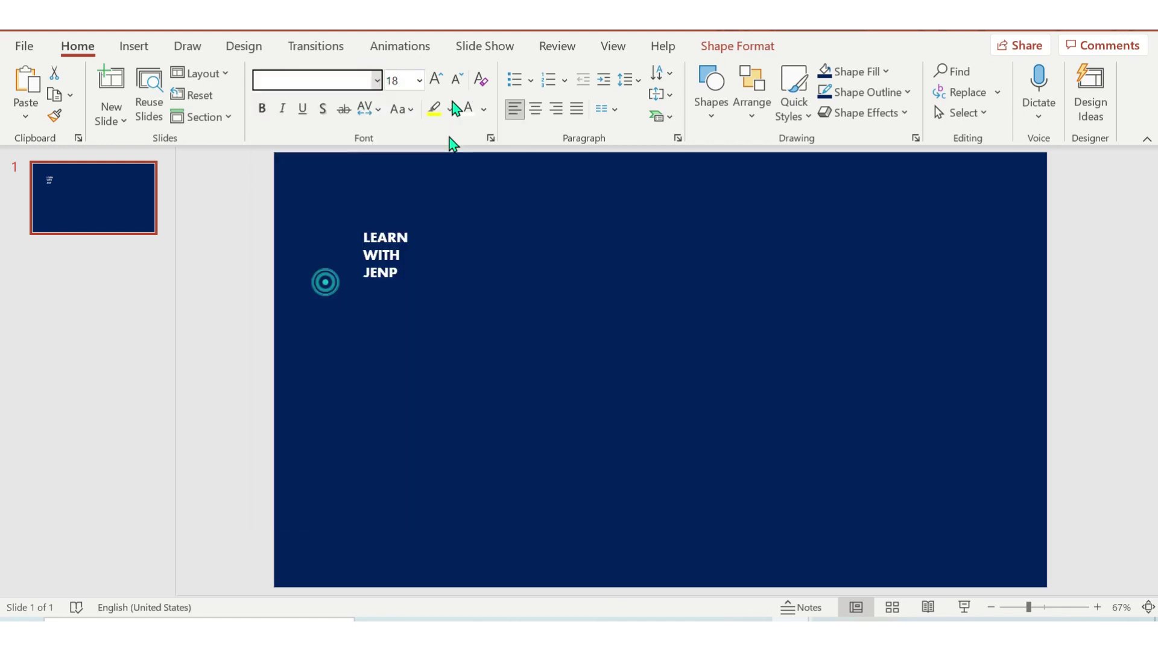
{"action": "left_click", "coordinate": [419, 80]}
{"action": "scroll", "coordinate": [416, 374], "scroll_direction": "down", "scroll_amount": 2}
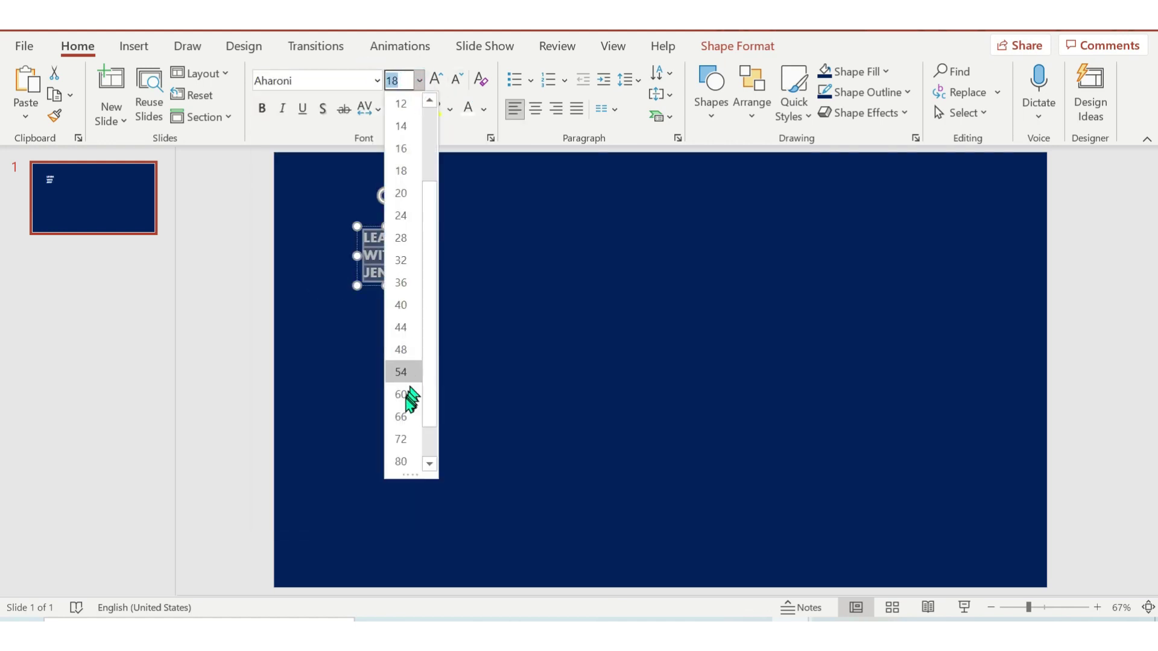
{"action": "left_click", "coordinate": [401, 394]}
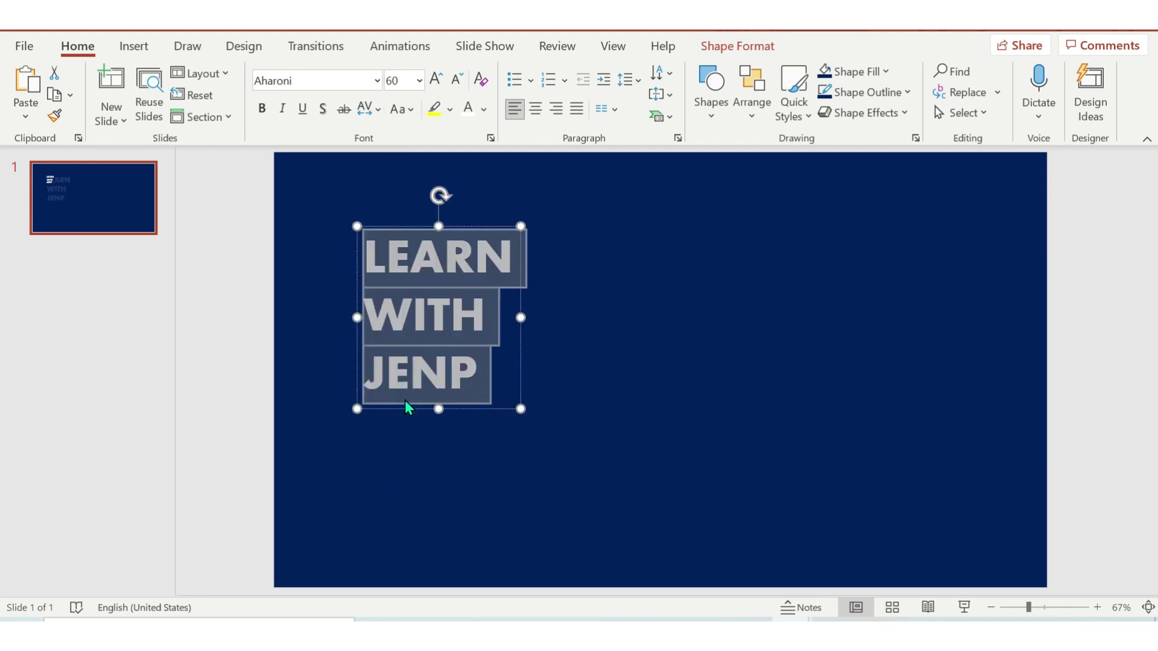
{"action": "left_click", "coordinate": [591, 282]}
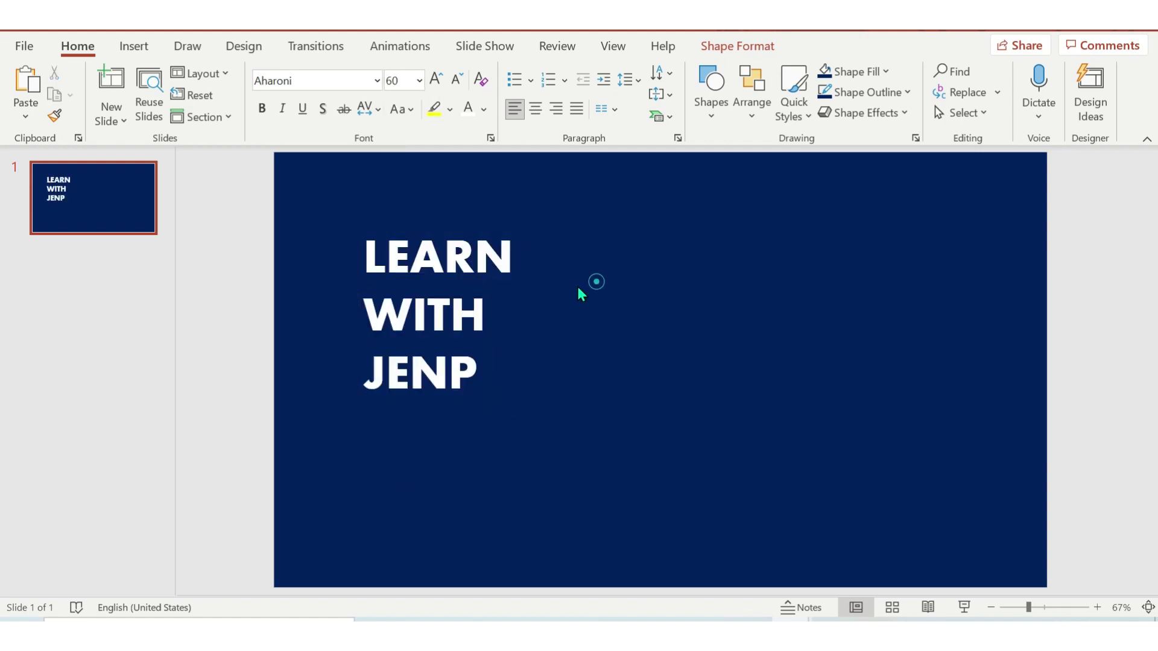
{"action": "left_click", "coordinate": [410, 280]}
Step: Reduce the logo text's line spacing to a Multiple value below single
{"action": "left_click_drag", "start_coordinate": [369, 251], "coordinate": [538, 304]}
{"action": "left_click", "coordinate": [626, 80]}
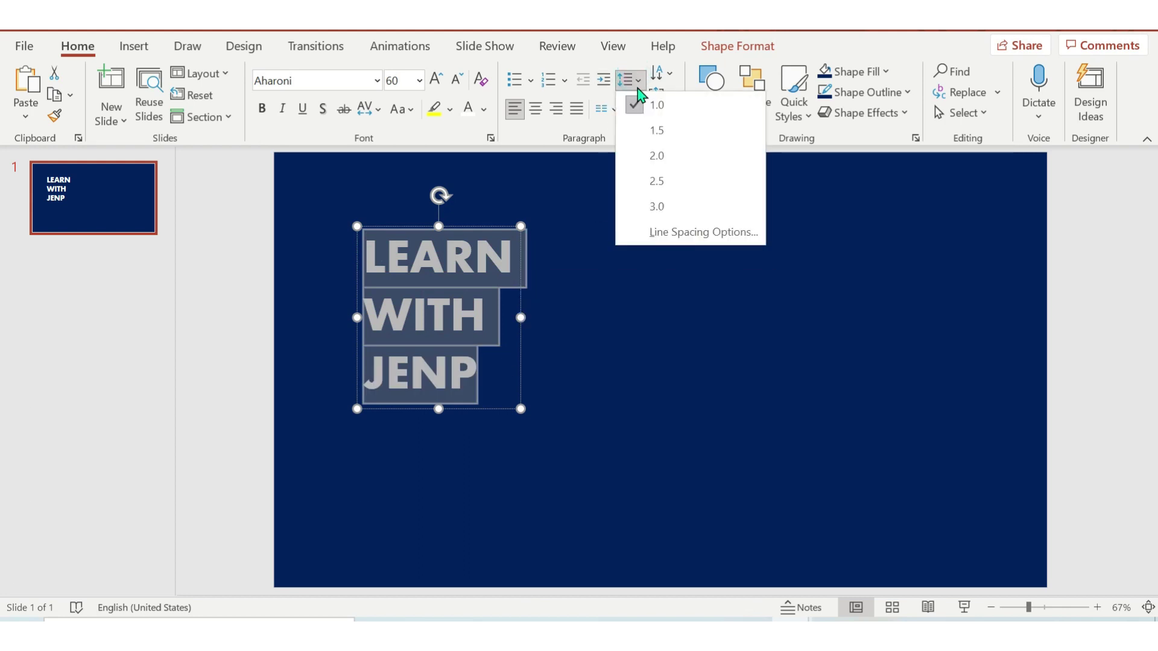
{"action": "left_click", "coordinate": [676, 234]}
{"action": "left_click", "coordinate": [648, 358]}
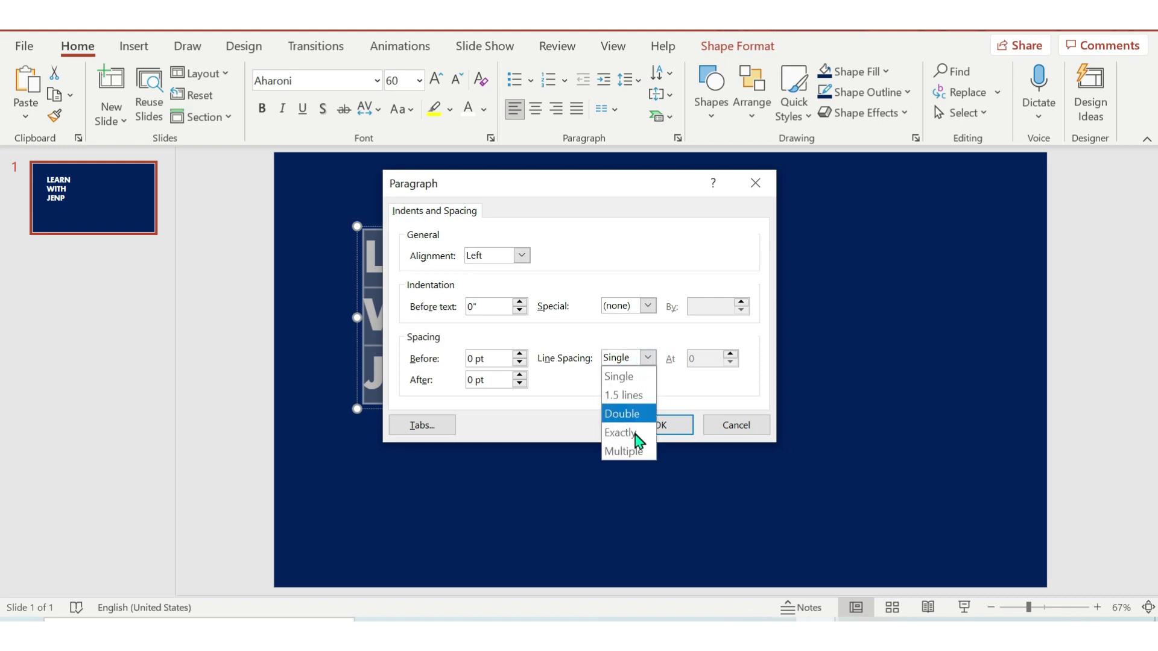
{"action": "left_click", "coordinate": [628, 450]}
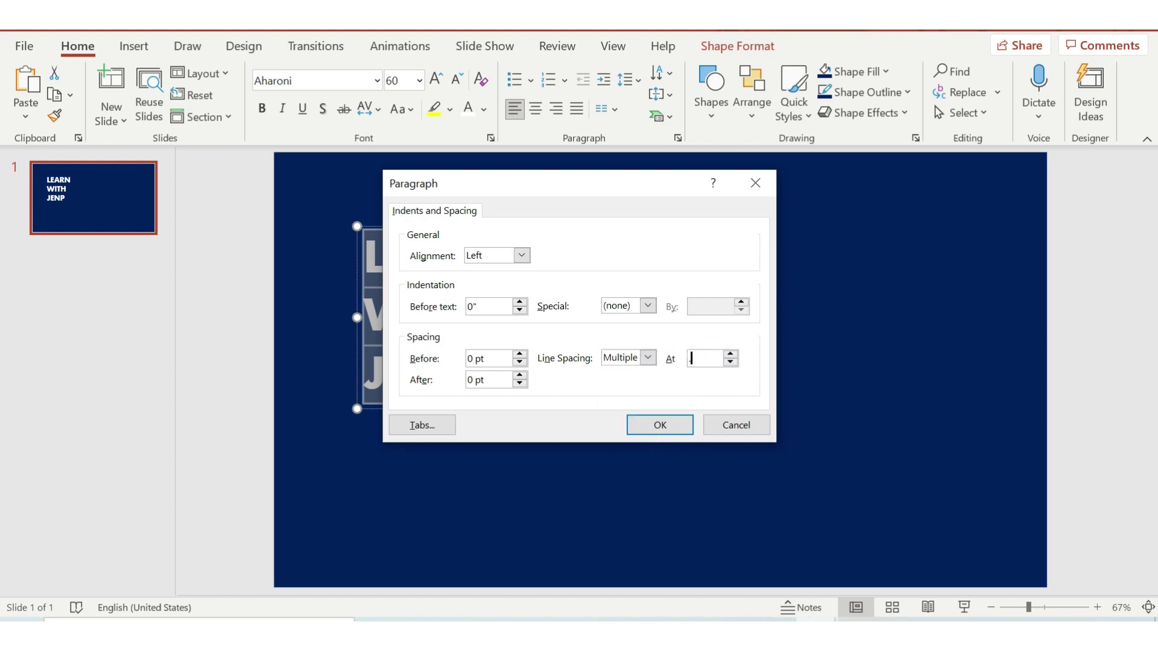
{"action": "left_click", "coordinate": [660, 424]}
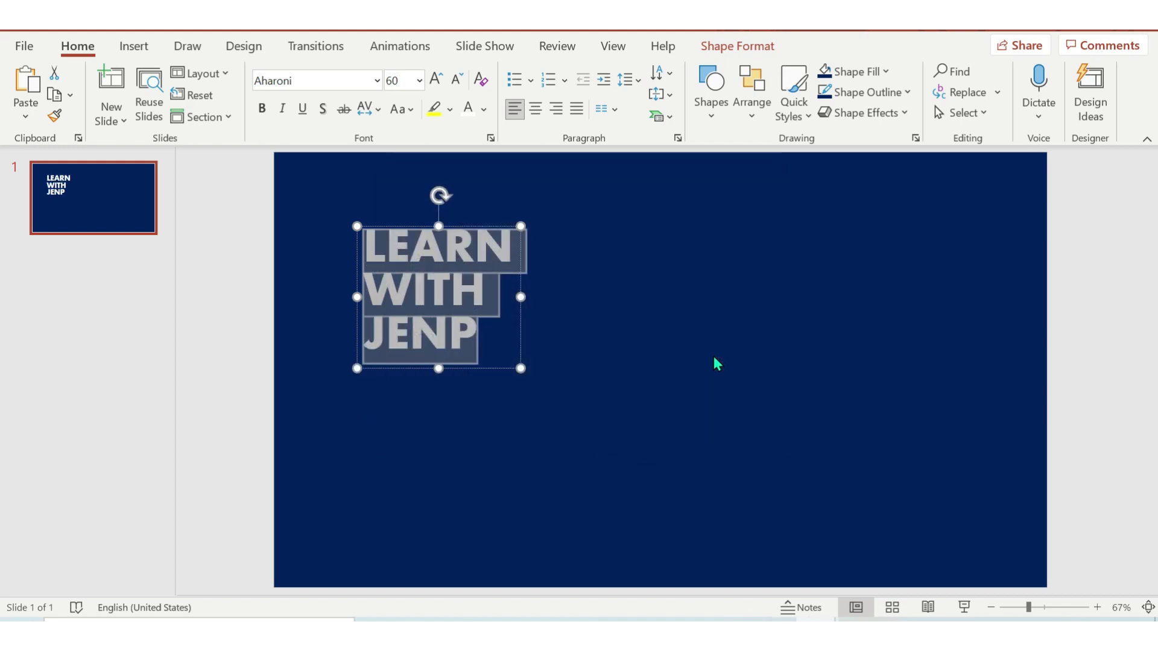
Step: Nudge the logo text box slightly up and to the left
{"action": "left_click", "coordinate": [569, 354]}
{"action": "left_click", "coordinate": [483, 346]}
{"action": "left_click_drag", "start_coordinate": [476, 369], "coordinate": [451, 334]}
{"action": "left_click", "coordinate": [507, 350]}
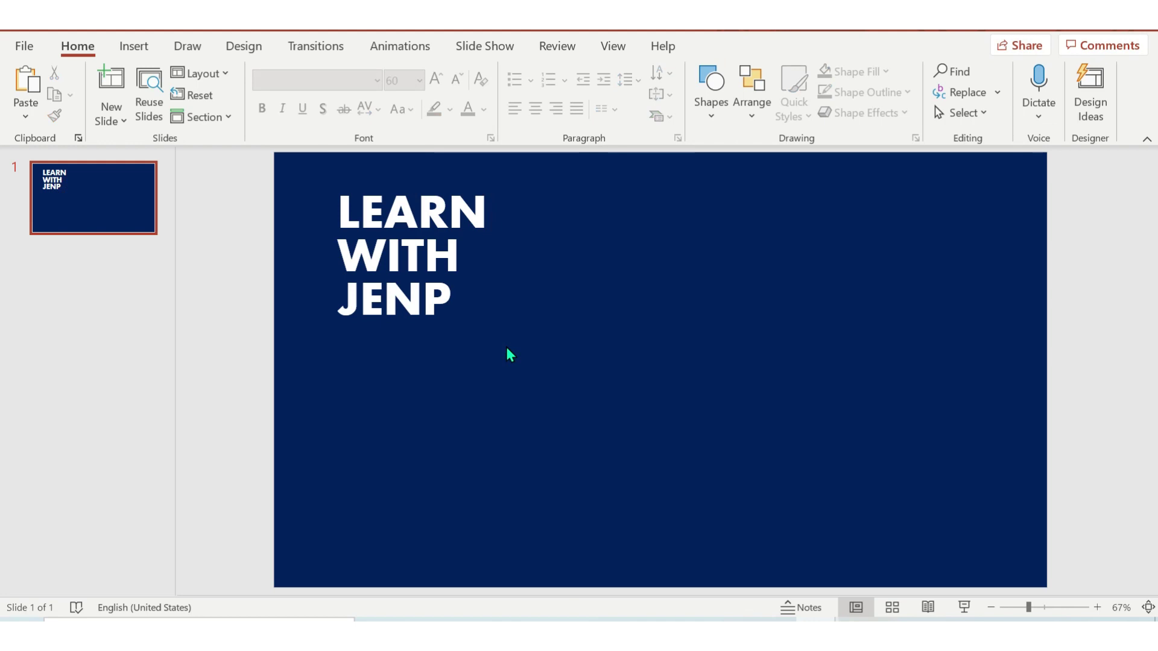
Step: Draw a rectangle covering the logo text
{"action": "left_click", "coordinate": [134, 47]}
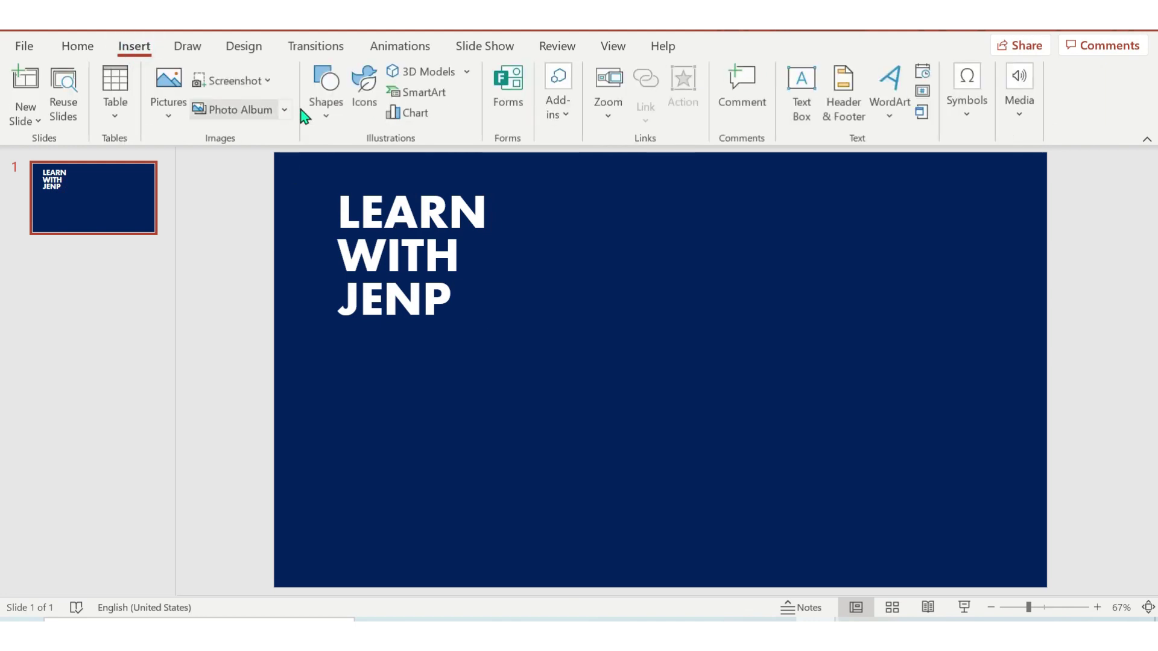
{"action": "left_click", "coordinate": [327, 97]}
{"action": "left_click", "coordinate": [368, 161]}
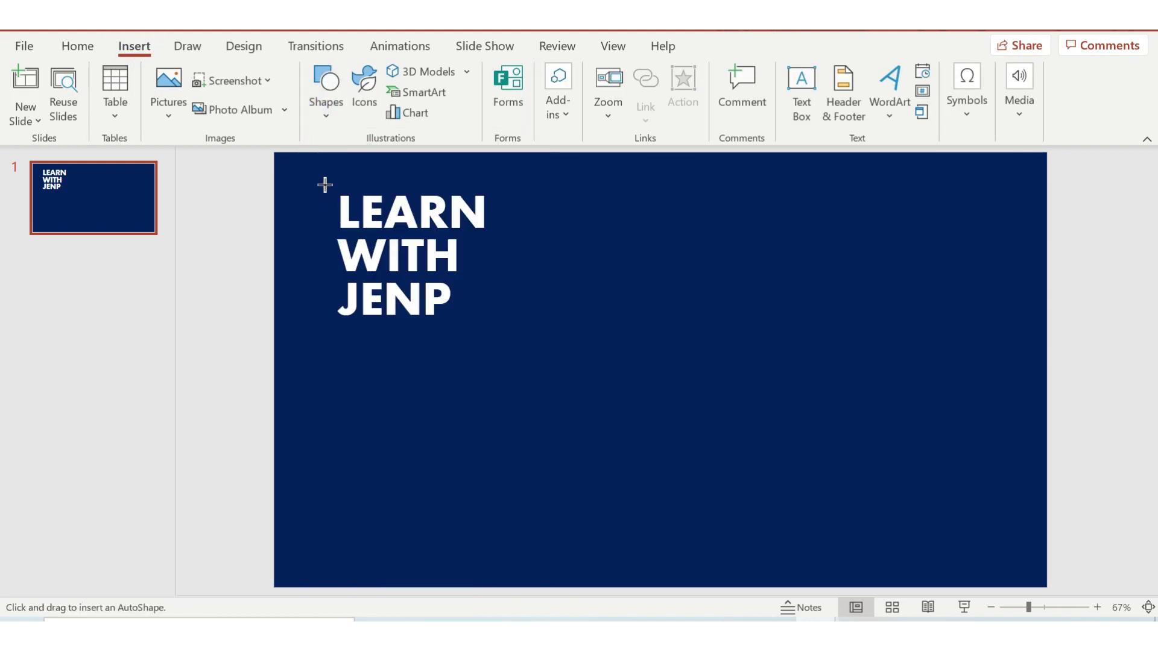
{"action": "left_click_drag", "start_coordinate": [325, 182], "coordinate": [499, 326]}
Step: Give the rectangle a Dark Red fill and outline and send it behind the text
{"action": "left_click", "coordinate": [489, 74]}
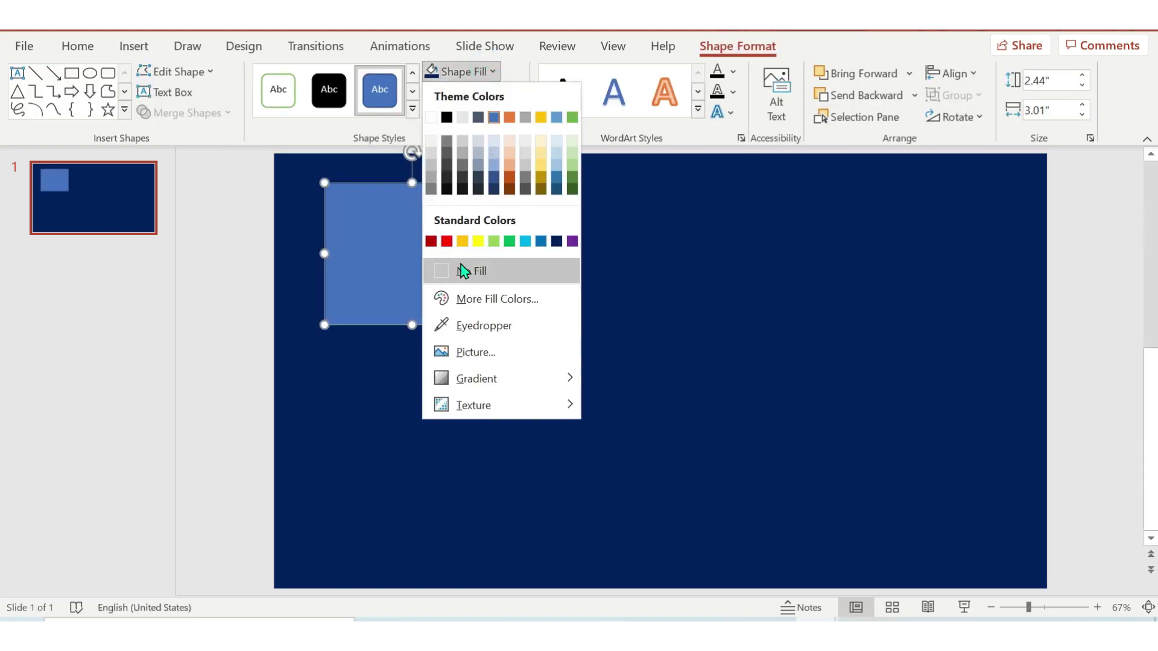
{"action": "left_click", "coordinate": [431, 242]}
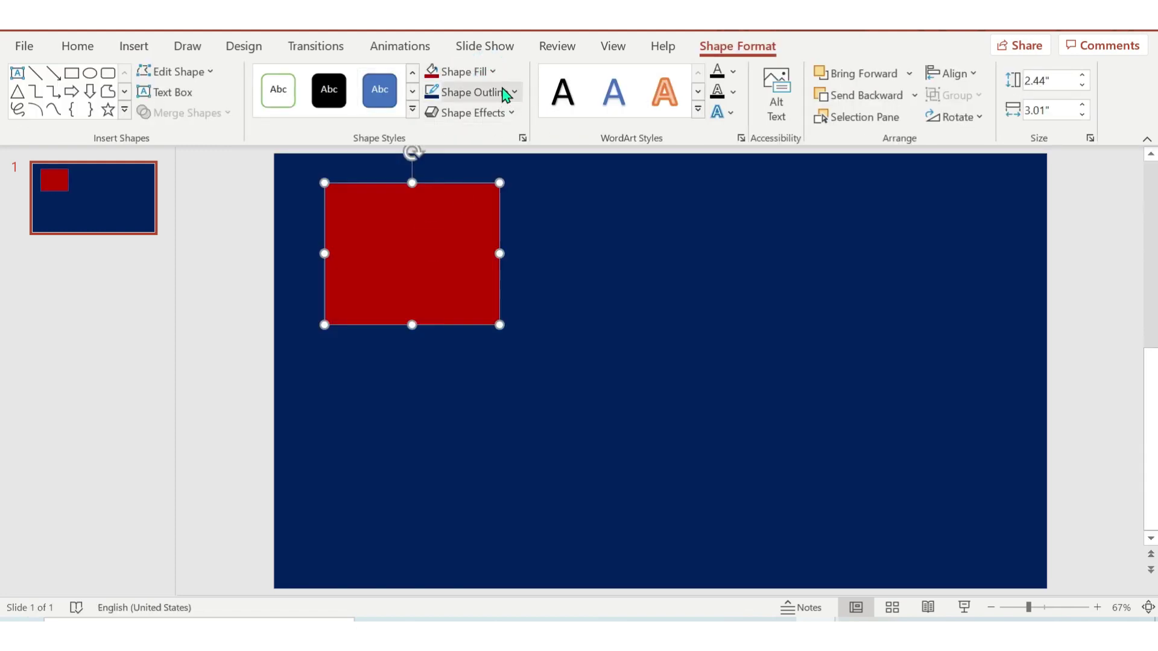
{"action": "left_click", "coordinate": [507, 93]}
{"action": "left_click", "coordinate": [433, 261]}
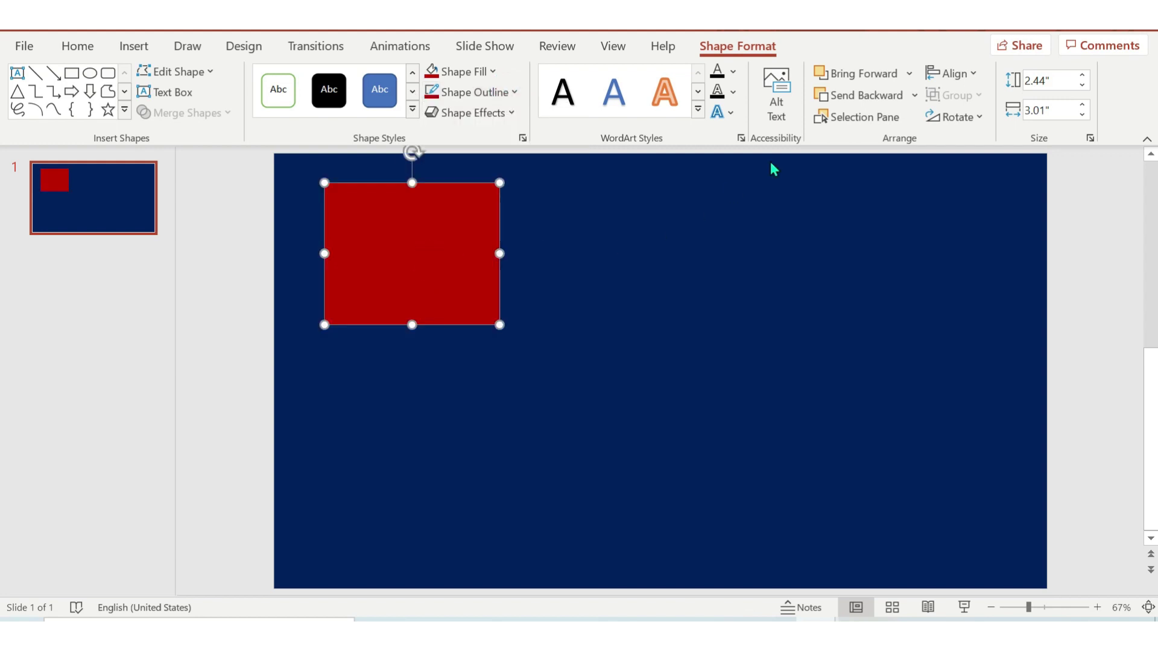
{"action": "left_click", "coordinate": [855, 97]}
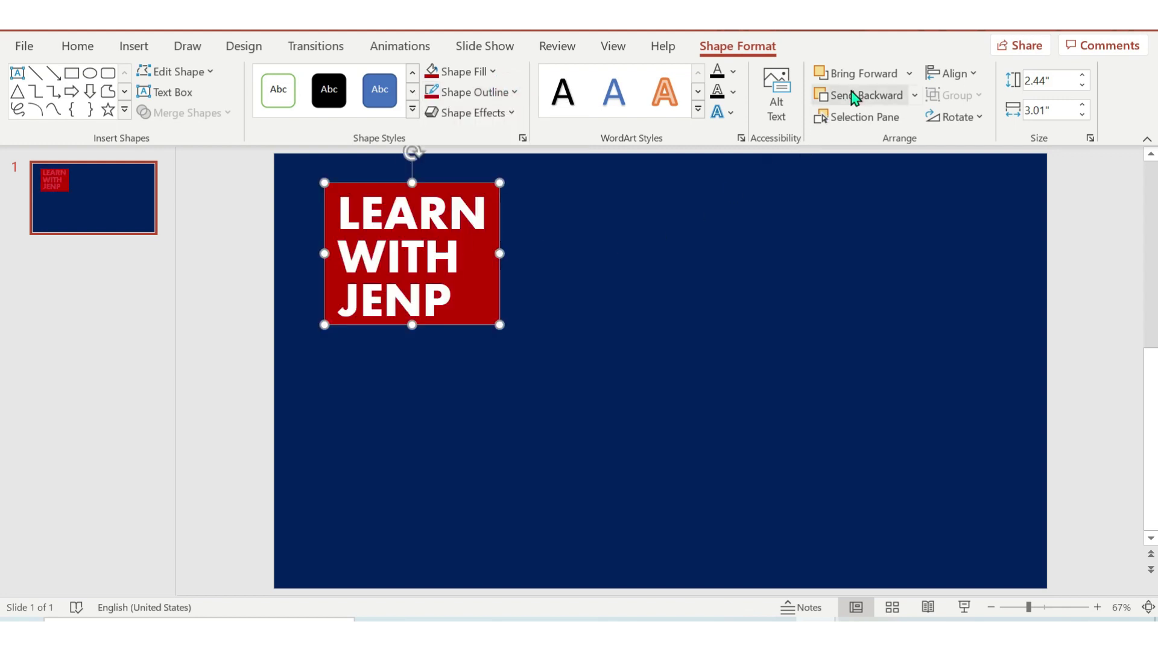
{"action": "left_click", "coordinate": [643, 252]}
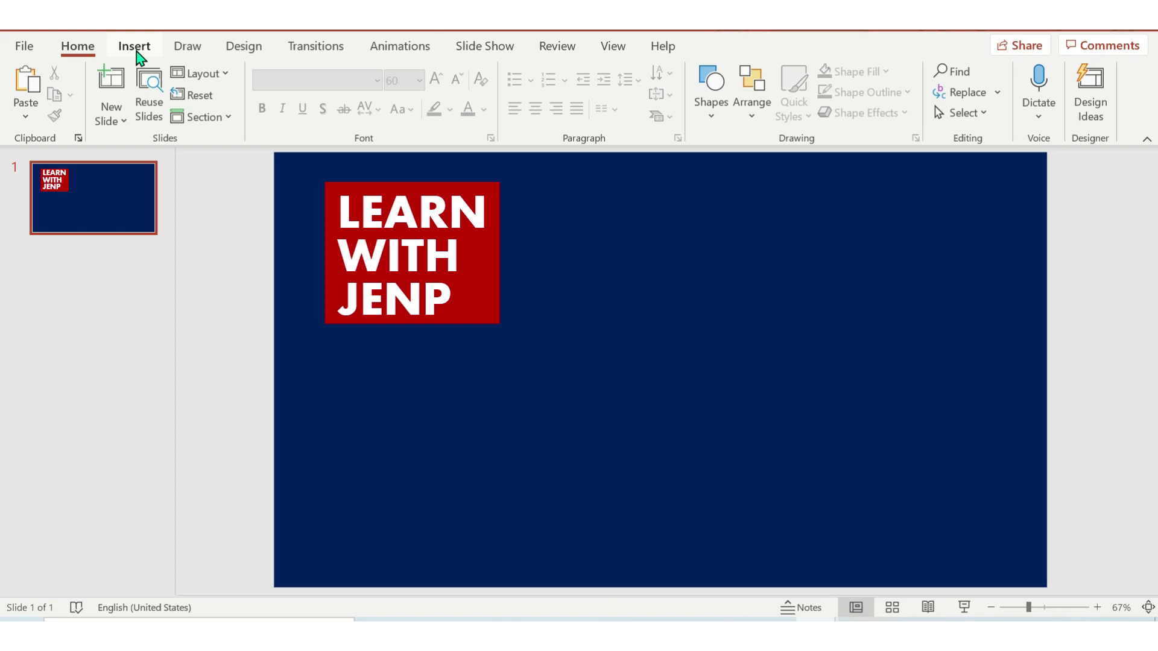
Step: Group the logo text box and red rectangle in the Selection Pane and name the group LEARN
{"action": "left_click", "coordinate": [498, 268]}
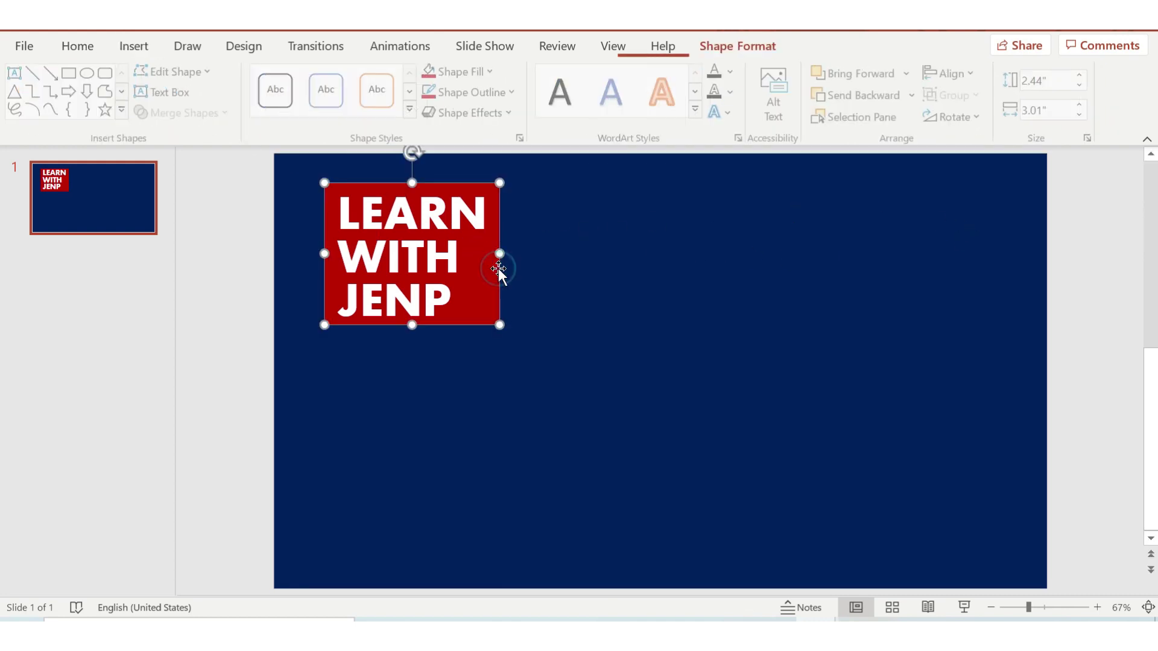
{"action": "left_click", "coordinate": [896, 118]}
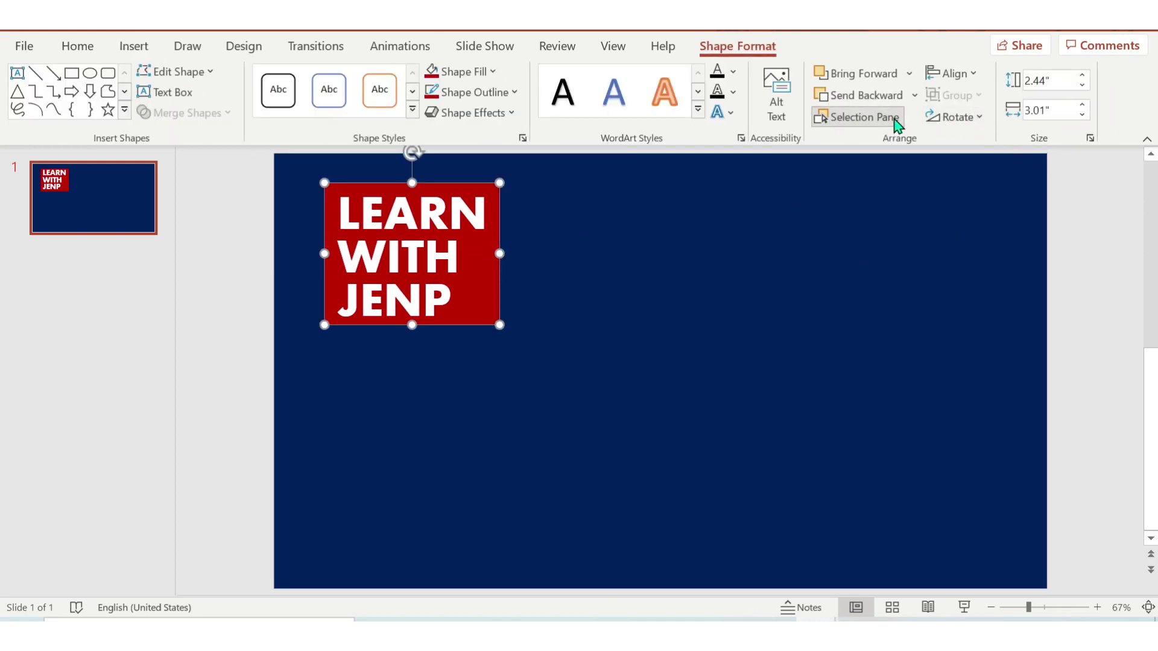
{"action": "left_click", "coordinate": [983, 231]}
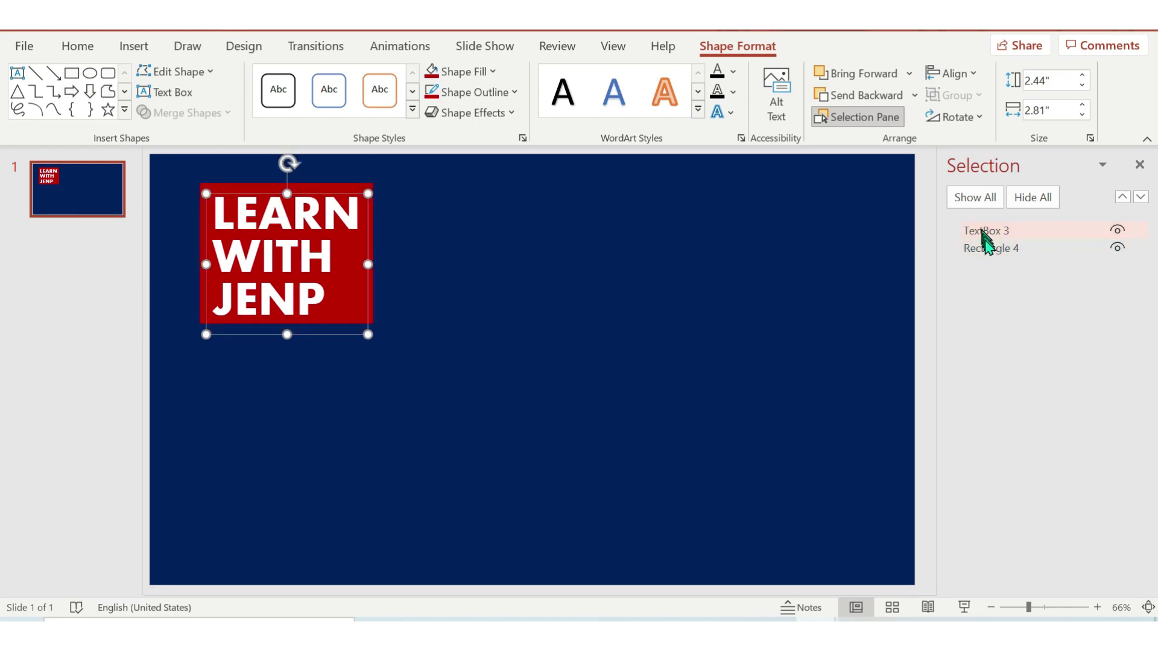
{"action": "left_click", "coordinate": [988, 248], "text": "ctrl"}
{"action": "key", "text": "ctrl+g"}
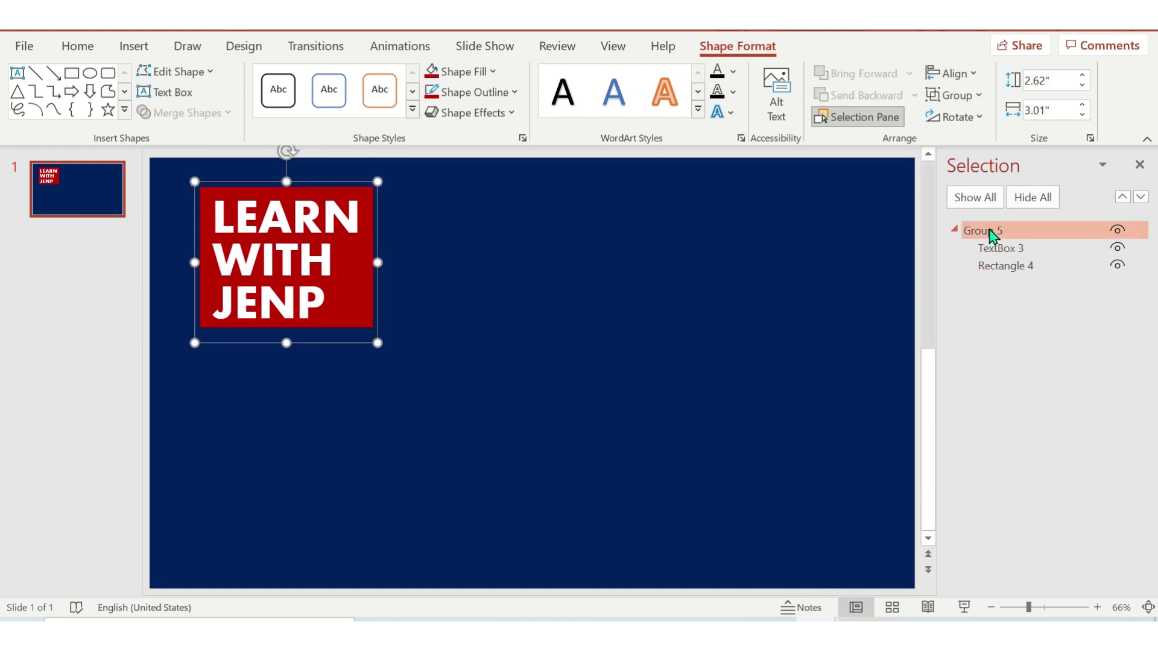
{"action": "double_click", "coordinate": [992, 234]}
{"action": "type", "text": "LEARN"}
{"action": "key", "text": "Return"}
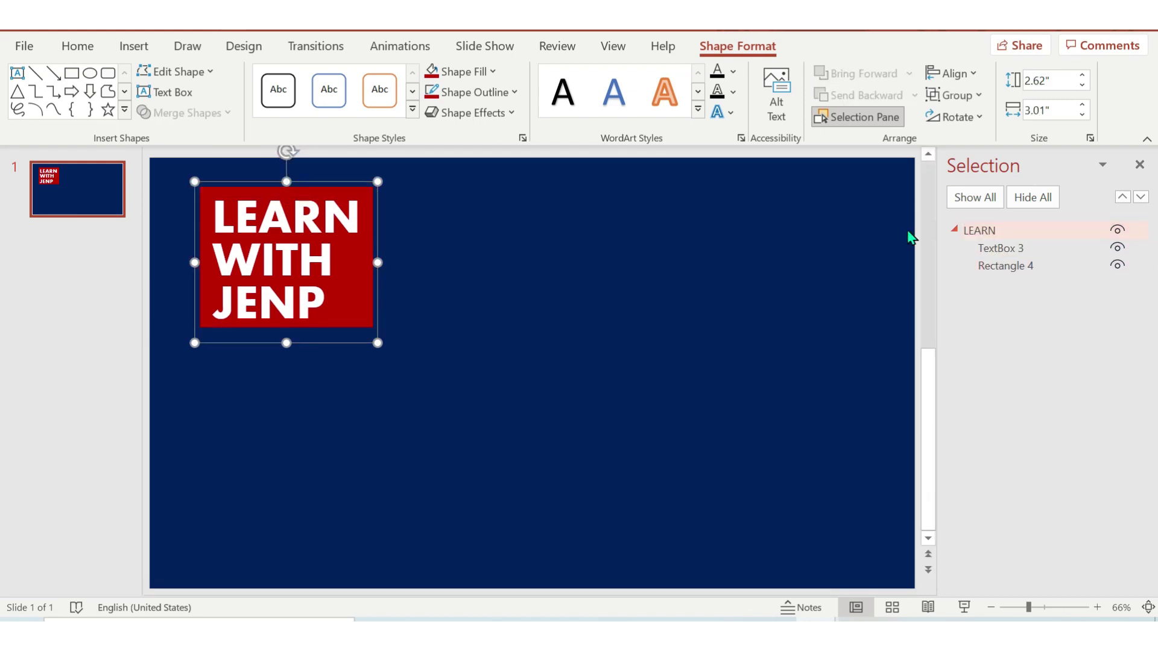
{"action": "left_click", "coordinate": [764, 248]}
{"action": "left_click", "coordinate": [137, 51]}
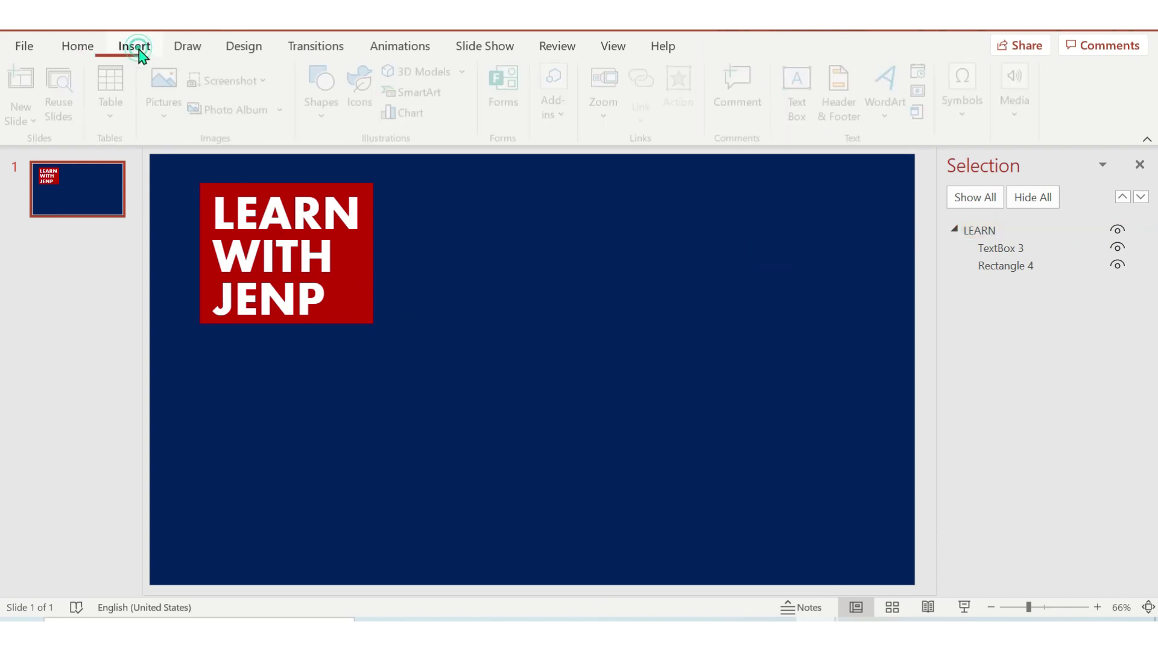
Step: Draw a vertical line left of the logo and make it white, 5 pt wide
{"action": "left_click", "coordinate": [319, 111]}
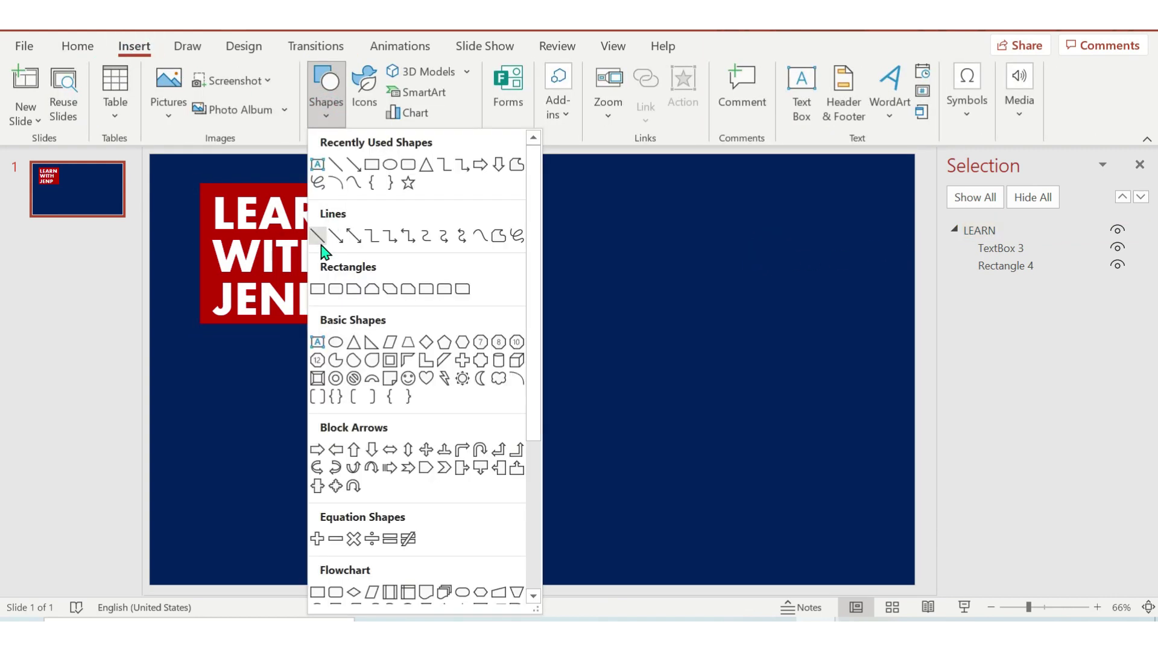
{"action": "left_click", "coordinate": [329, 237]}
{"action": "left_click_drag", "start_coordinate": [186, 174], "coordinate": [186, 346]}
{"action": "right_click", "coordinate": [186, 345]}
{"action": "left_click", "coordinate": [241, 572]}
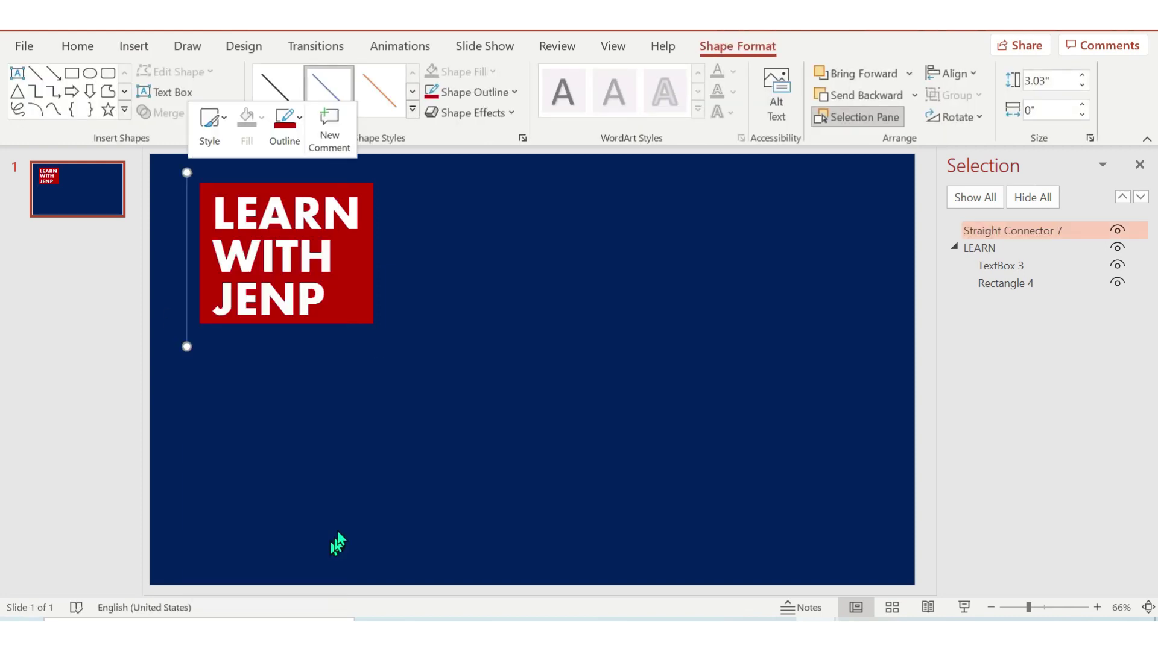
{"action": "left_click", "coordinate": [1088, 346]}
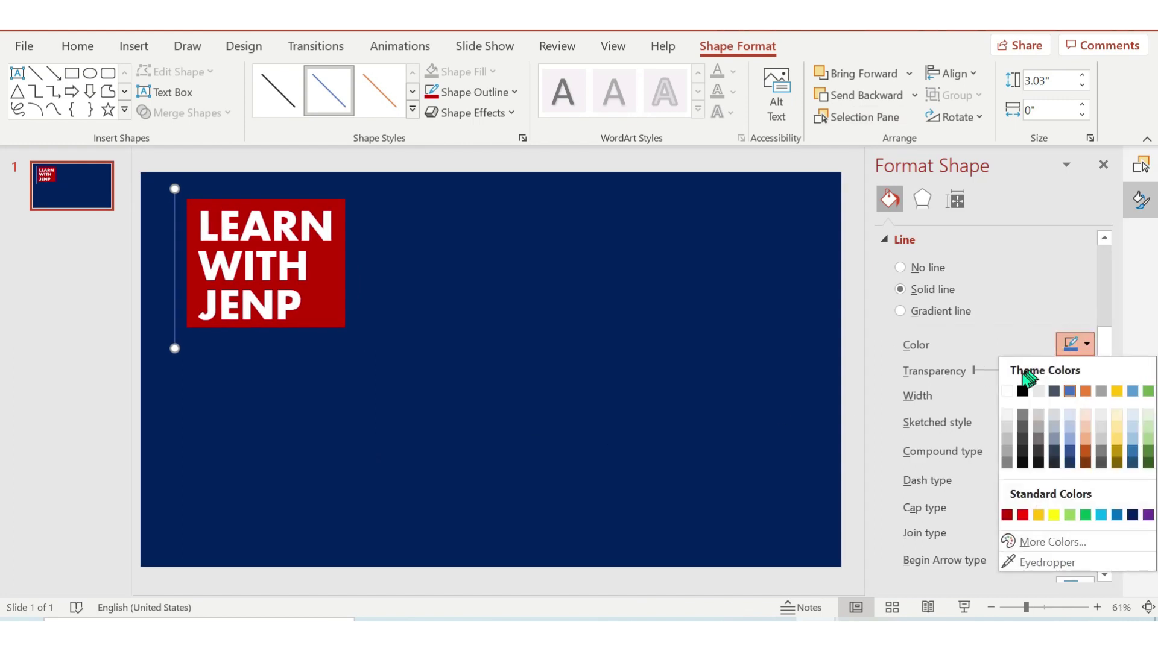
{"action": "left_click", "coordinate": [1006, 393]}
{"action": "left_click", "coordinate": [1067, 395]}
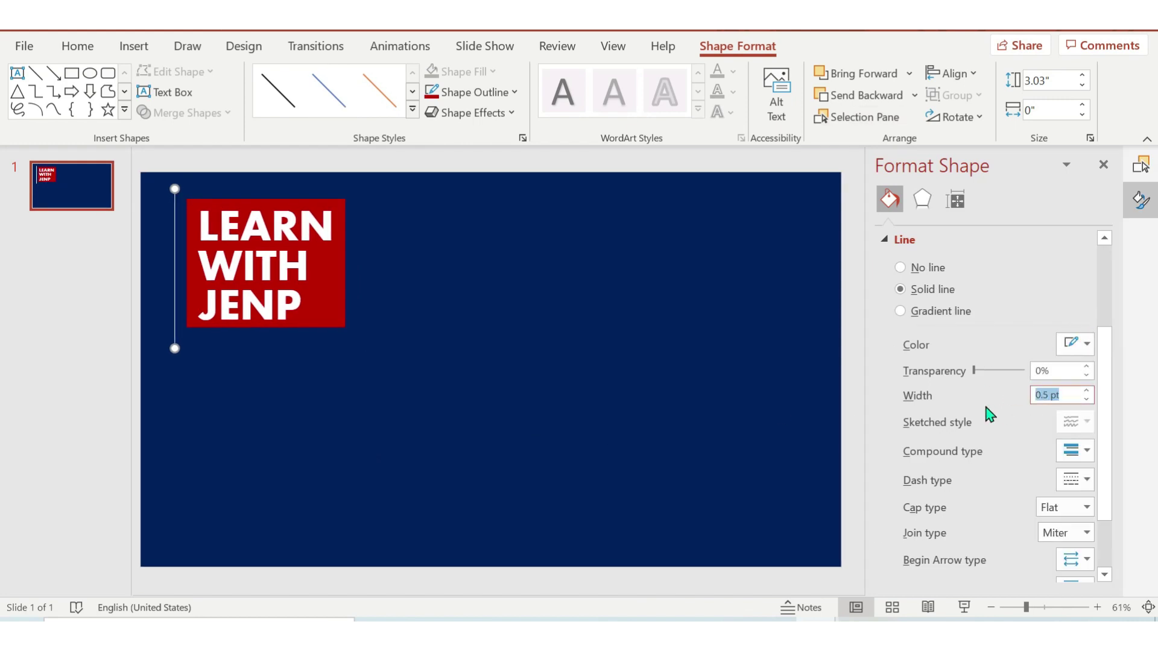
{"action": "type", "text": "5"}
{"action": "key", "text": "Return"}
{"action": "left_click", "coordinate": [527, 356]}
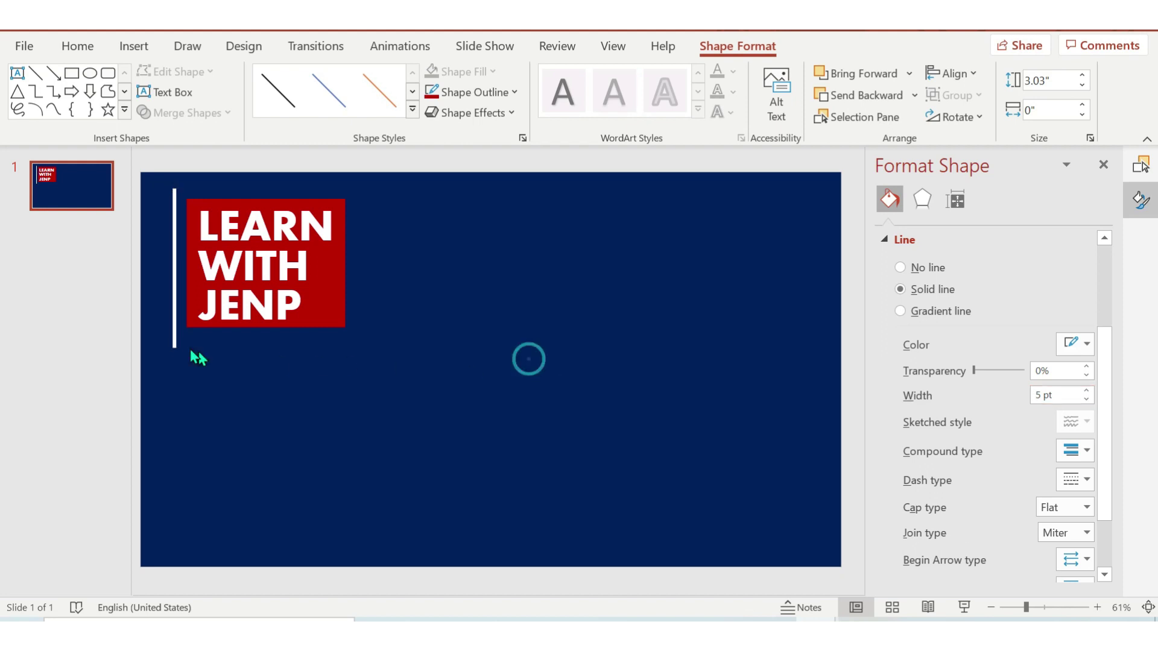
Step: Copy the line, rotate it horizontal, and fit it with the left line along the logo's bottom
{"action": "left_click", "coordinate": [175, 345]}
{"action": "left_click_drag", "start_coordinate": [175, 345], "coordinate": [184, 354]}
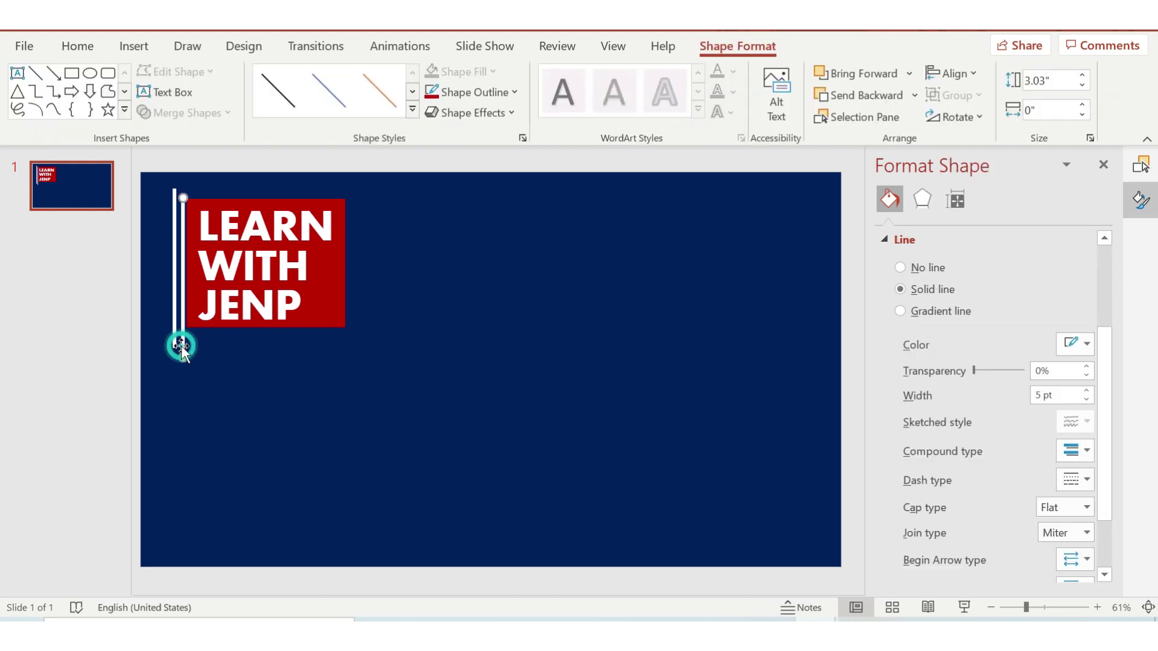
{"action": "left_click", "coordinate": [958, 117]}
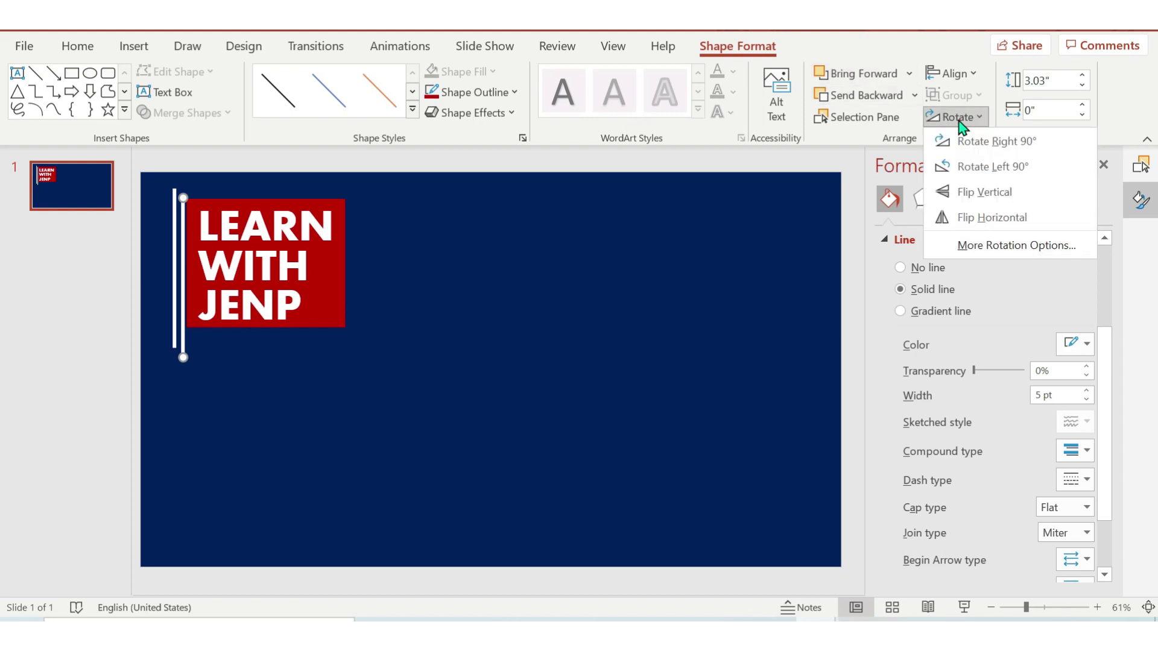
{"action": "left_click", "coordinate": [972, 167]}
{"action": "left_click_drag", "start_coordinate": [169, 272], "coordinate": [241, 342]}
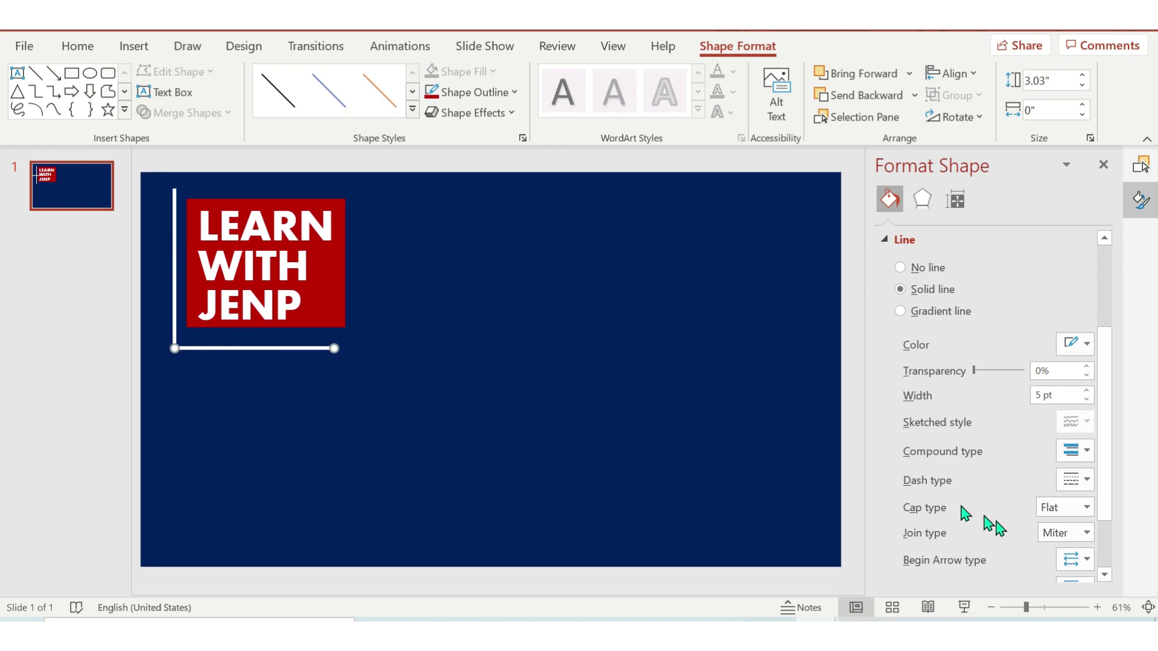
{"action": "mouse_move", "coordinate": [1026, 608]}
{"action": "left_mouse_down"}
{"action": "mouse_move", "coordinate": [1056, 610]}
{"action": "mouse_move", "coordinate": [1046, 618]}
{"action": "left_mouse_up"}
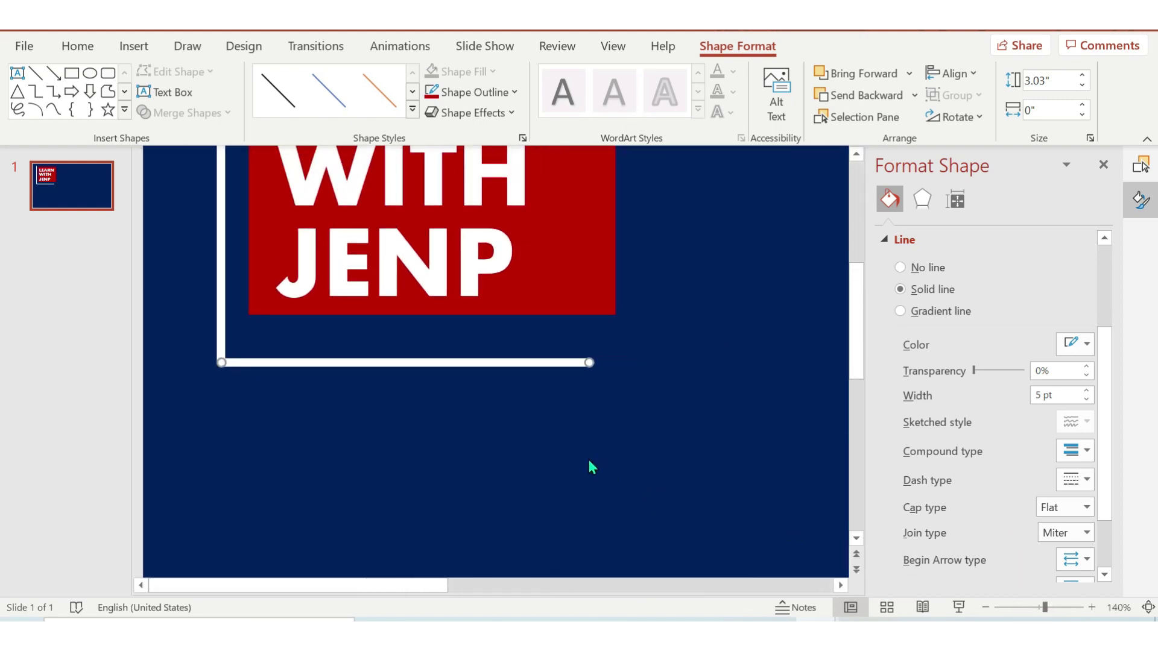
{"action": "scroll", "coordinate": [588, 457], "scroll_direction": "up", "scroll_amount": 3}
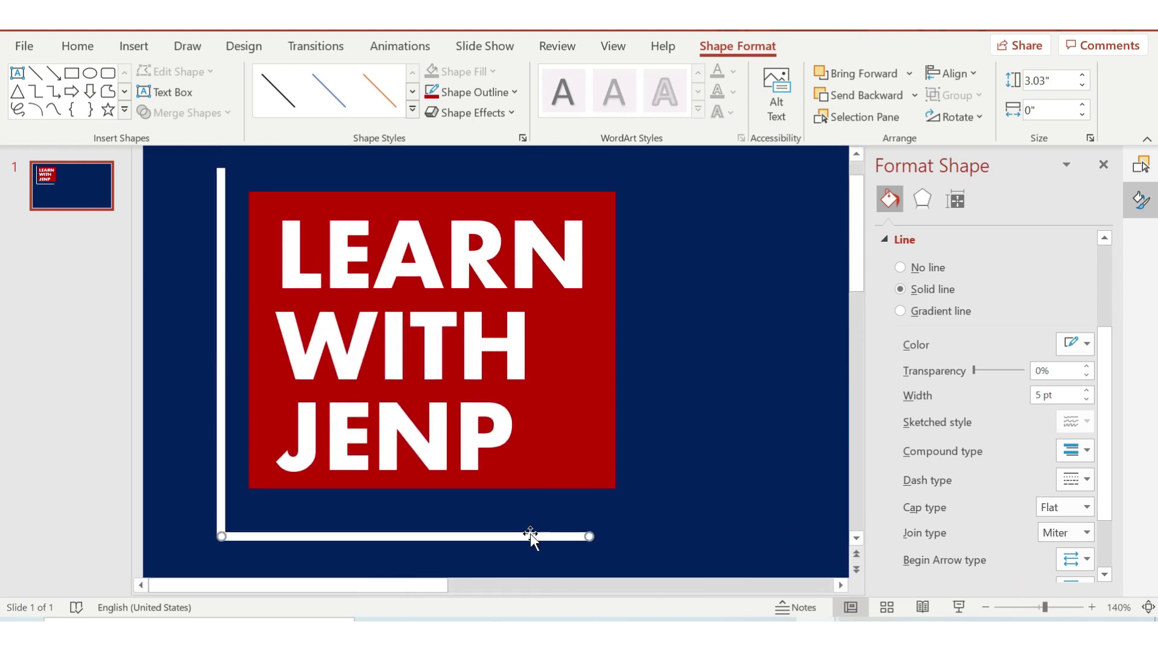
{"action": "left_click_drag", "start_coordinate": [530, 533], "coordinate": [556, 550]}
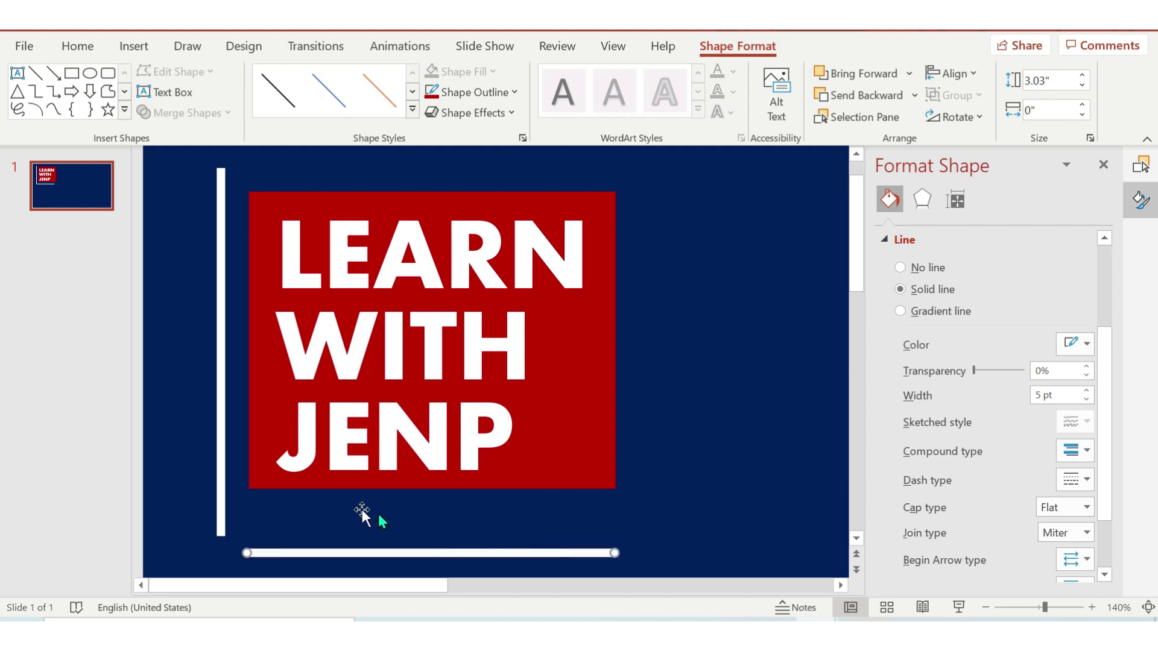
{"action": "left_click", "coordinate": [219, 518]}
{"action": "left_click_drag", "start_coordinate": [218, 532], "coordinate": [218, 510]}
{"action": "left_click_drag", "start_coordinate": [222, 471], "coordinate": [225, 475]}
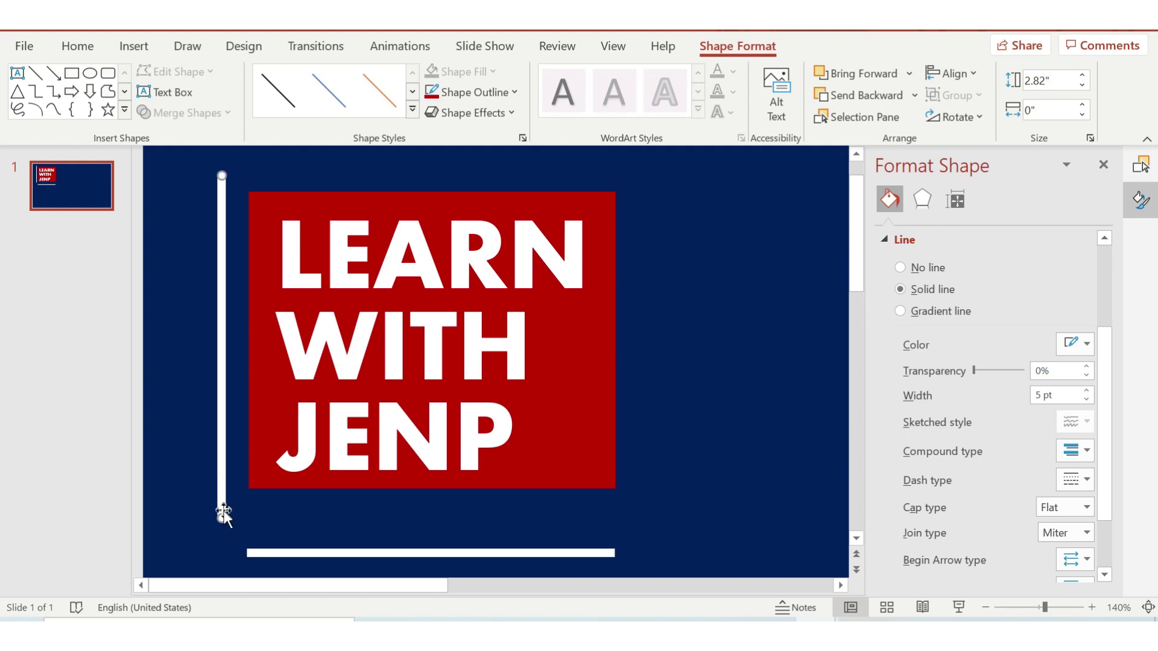
{"action": "left_click_drag", "start_coordinate": [223, 514], "coordinate": [221, 511]}
{"action": "left_click_drag", "start_coordinate": [297, 551], "coordinate": [268, 509]}
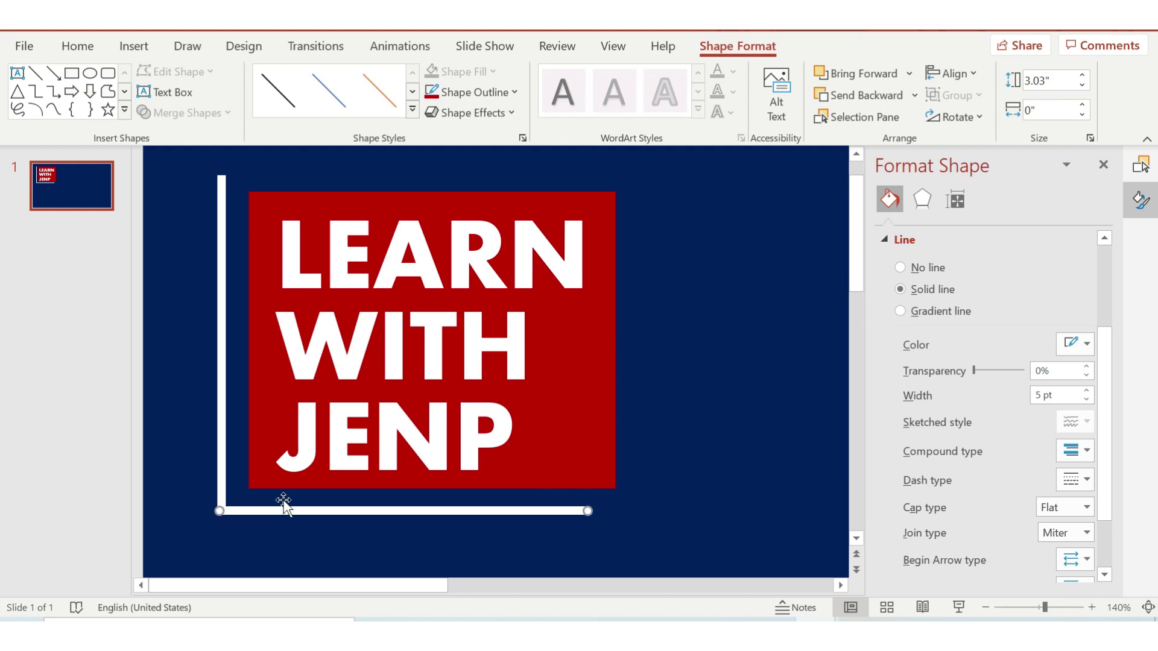
{"action": "left_click_drag", "start_coordinate": [585, 511], "coordinate": [635, 517]}
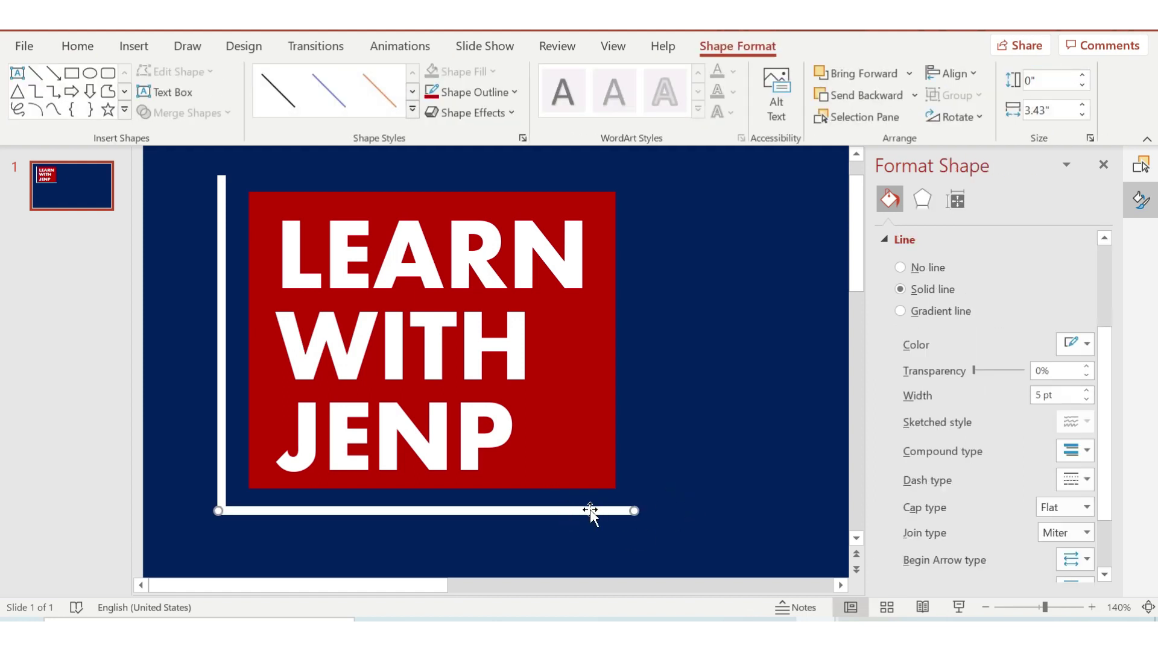
{"action": "left_click", "coordinate": [631, 503]}
Step: Duplicate the left and bottom lines to form the frame's right and top sides
{"action": "left_click", "coordinate": [222, 337]}
{"action": "key", "text": "ctrl+d"}
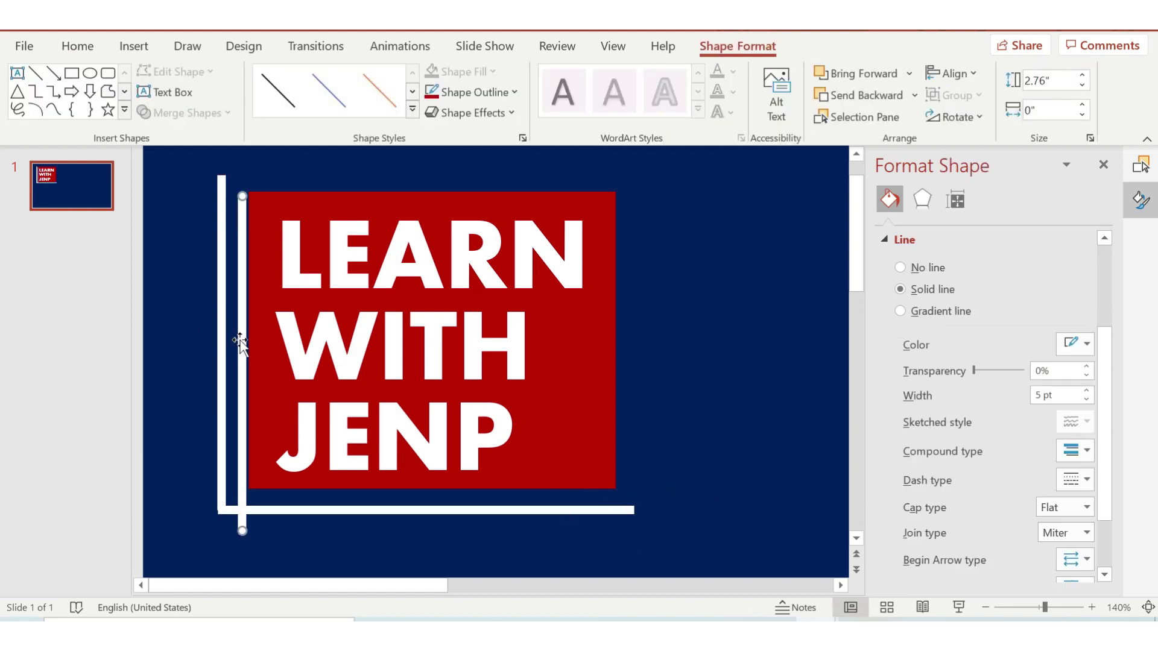
{"action": "left_click_drag", "start_coordinate": [240, 341], "coordinate": [633, 329]}
{"action": "left_click", "coordinate": [654, 354]}
{"action": "left_click", "coordinate": [633, 349]}
{"action": "left_click", "coordinate": [638, 365]}
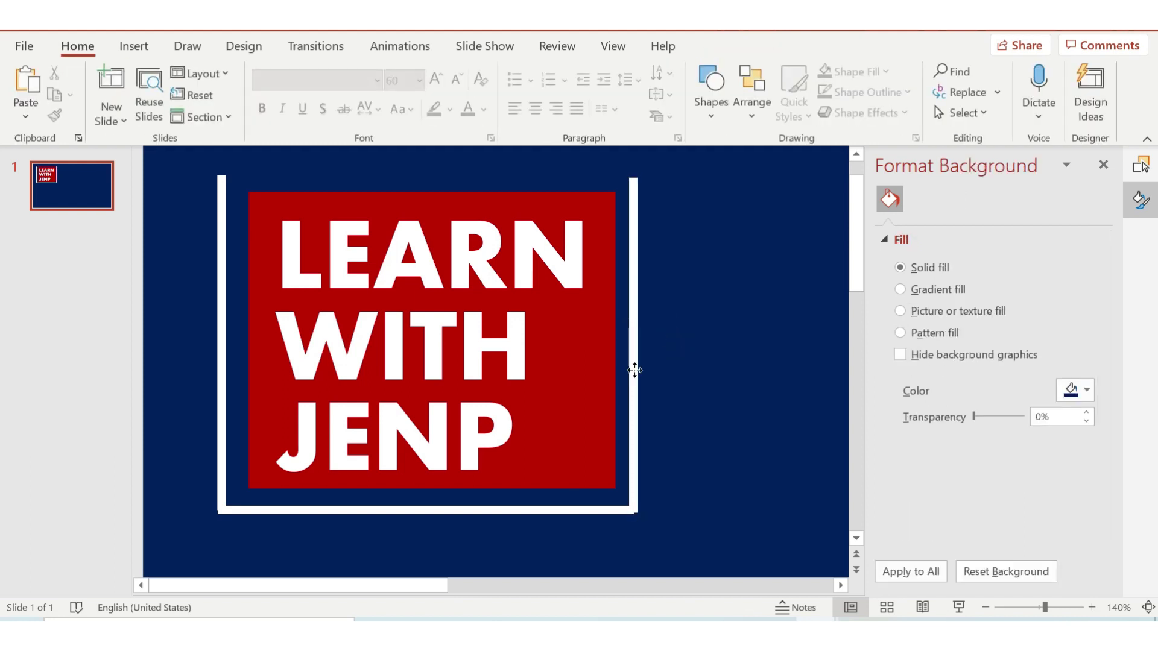
{"action": "left_click", "coordinate": [633, 234]}
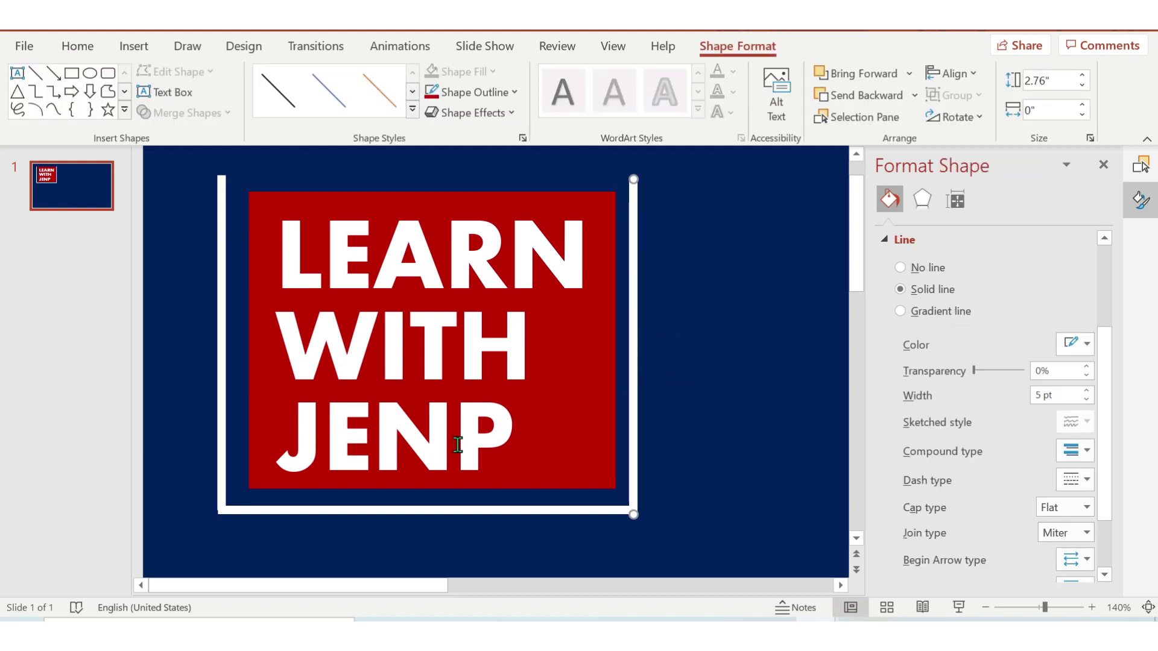
{"action": "left_click", "coordinate": [412, 512]}
{"action": "key", "text": "ctrl+d"}
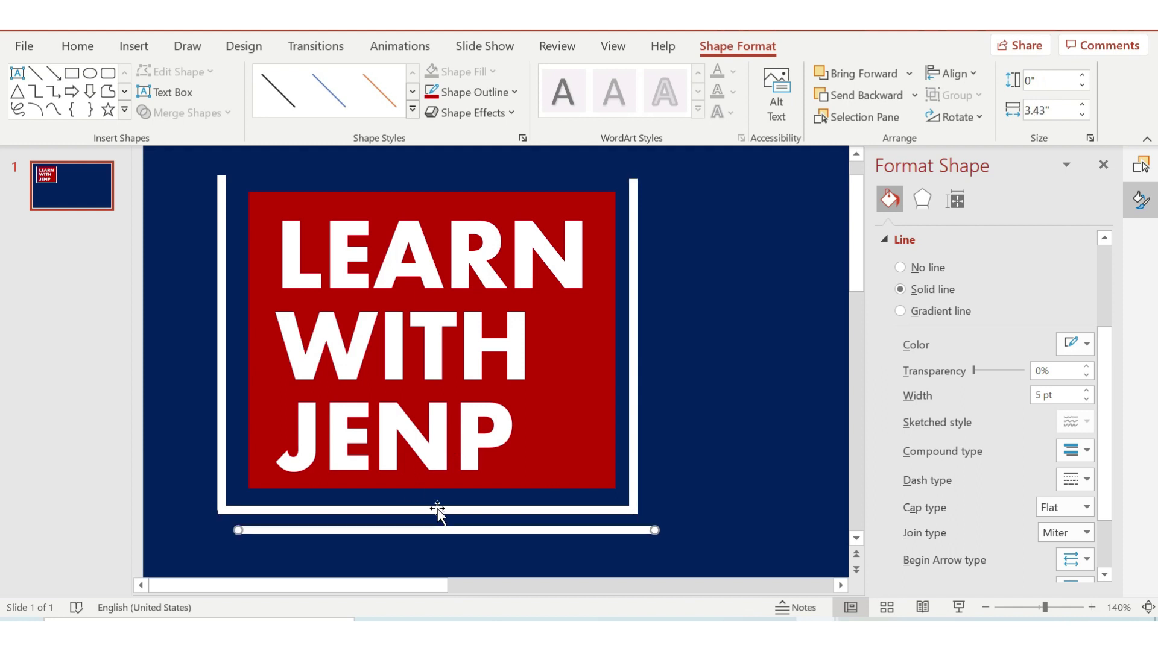
{"action": "left_click_drag", "start_coordinate": [446, 532], "coordinate": [423, 181]}
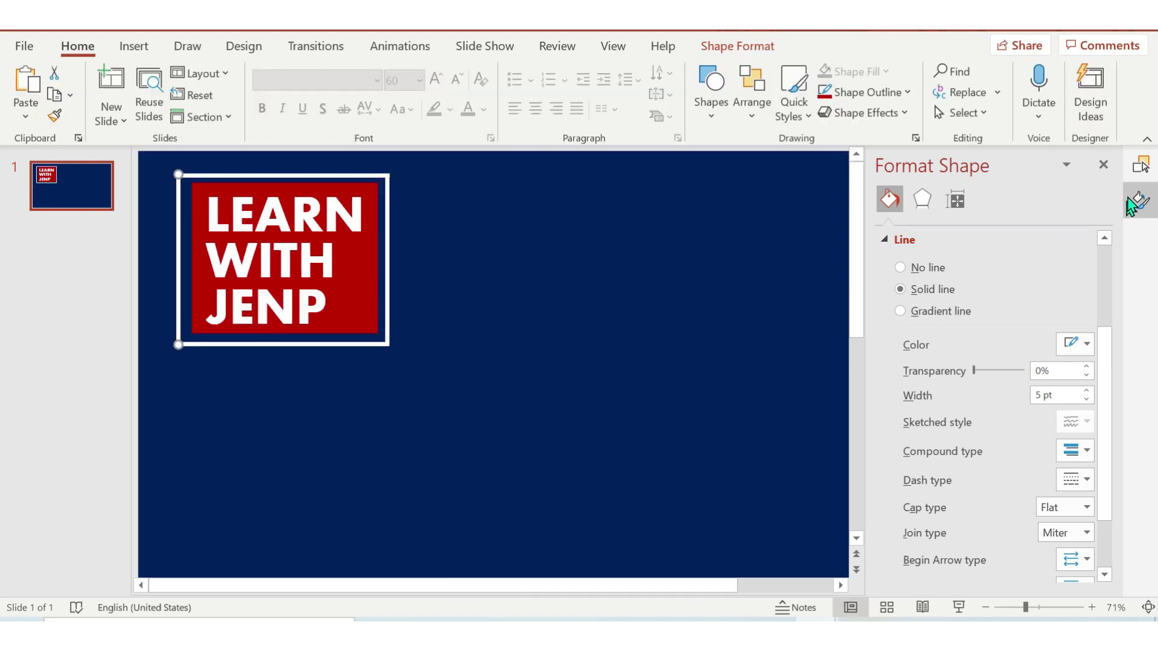
Step: Give the LEARN group a Wipe entrance from the left that starts With Previous
{"action": "left_click", "coordinate": [1141, 164]}
{"action": "left_click", "coordinate": [918, 299]}
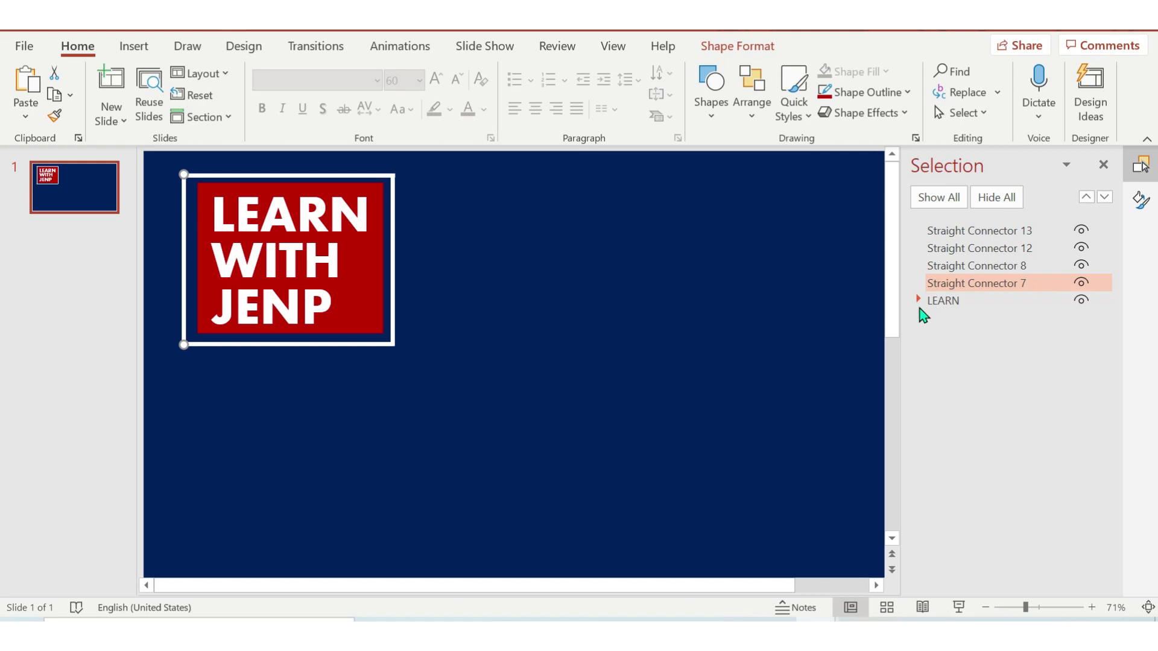
{"action": "left_click", "coordinate": [1022, 305]}
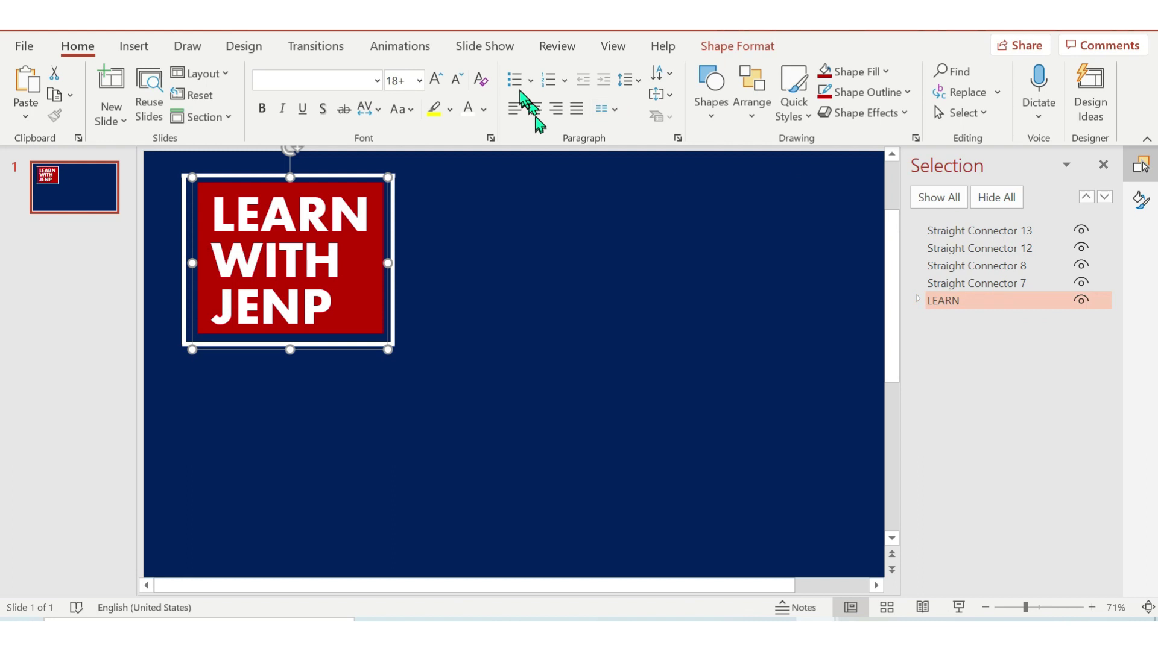
{"action": "left_click", "coordinate": [403, 49]}
{"action": "left_click", "coordinate": [698, 107]}
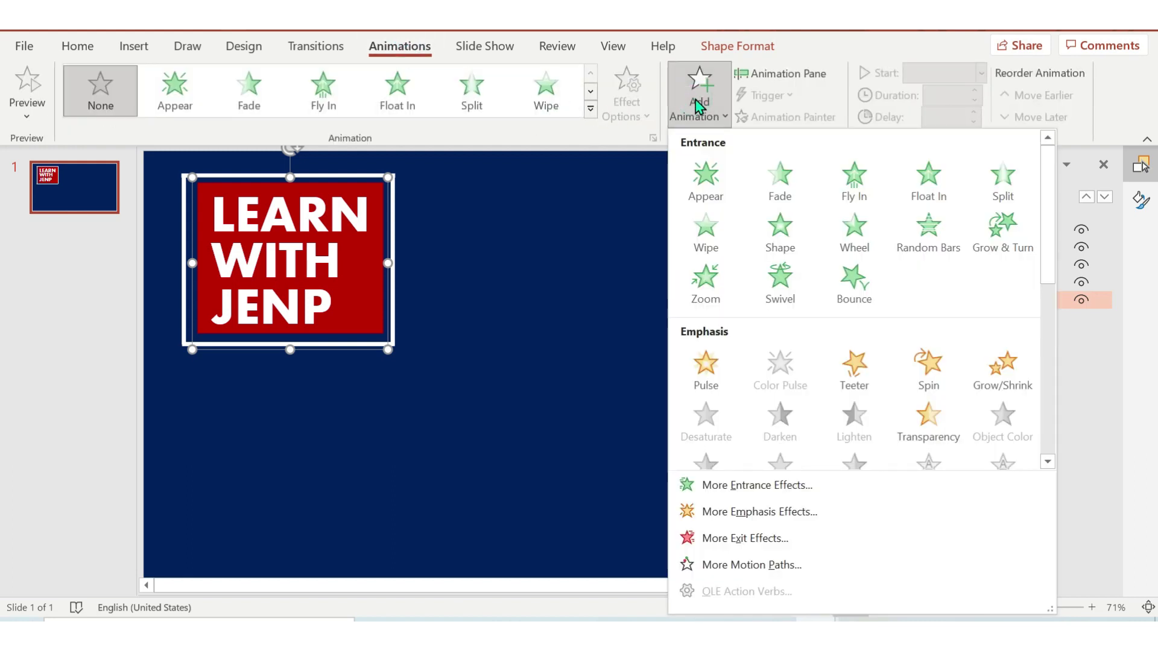
{"action": "left_click", "coordinate": [707, 241]}
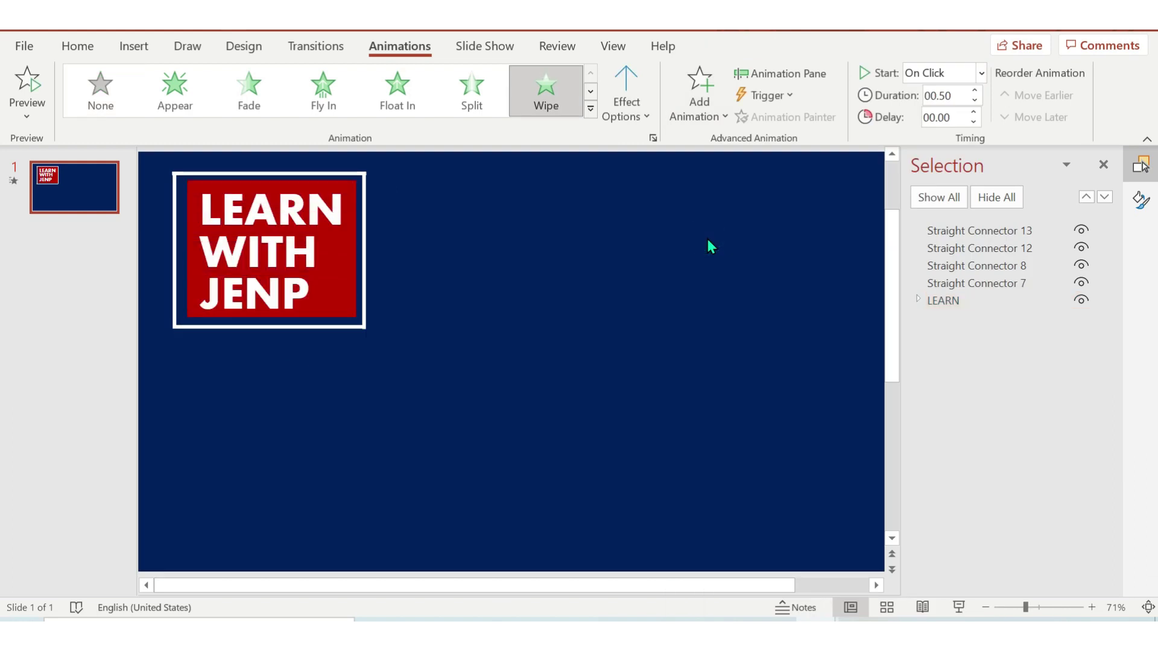
{"action": "left_click", "coordinate": [618, 124]}
{"action": "left_click", "coordinate": [660, 226]}
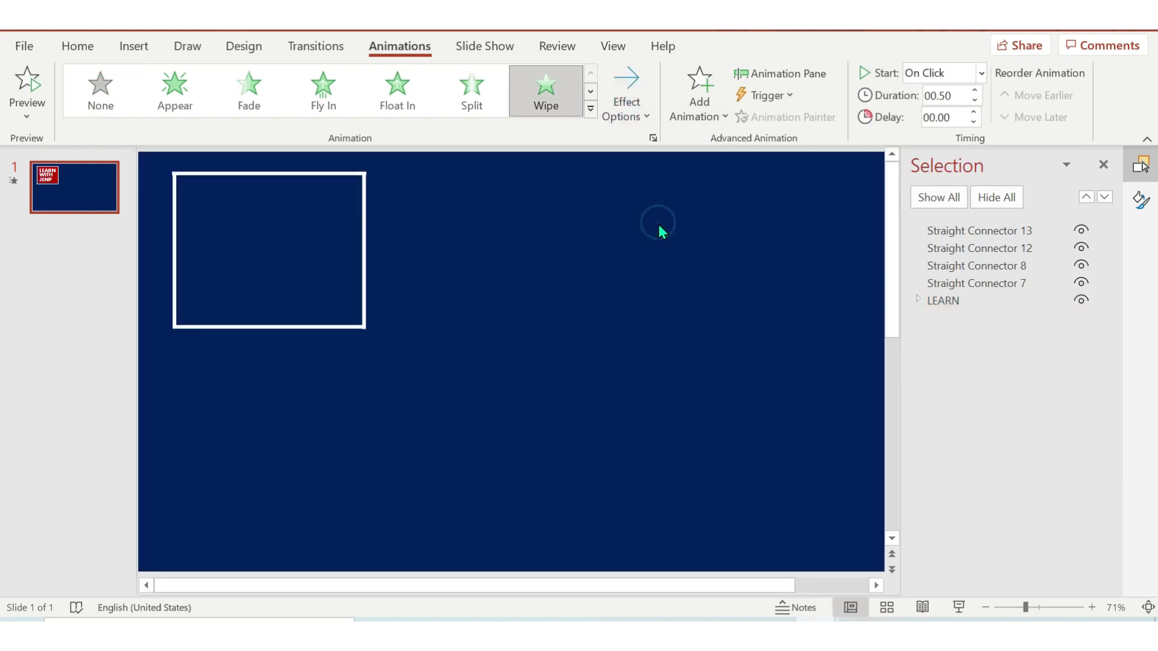
{"action": "left_click", "coordinate": [982, 73]}
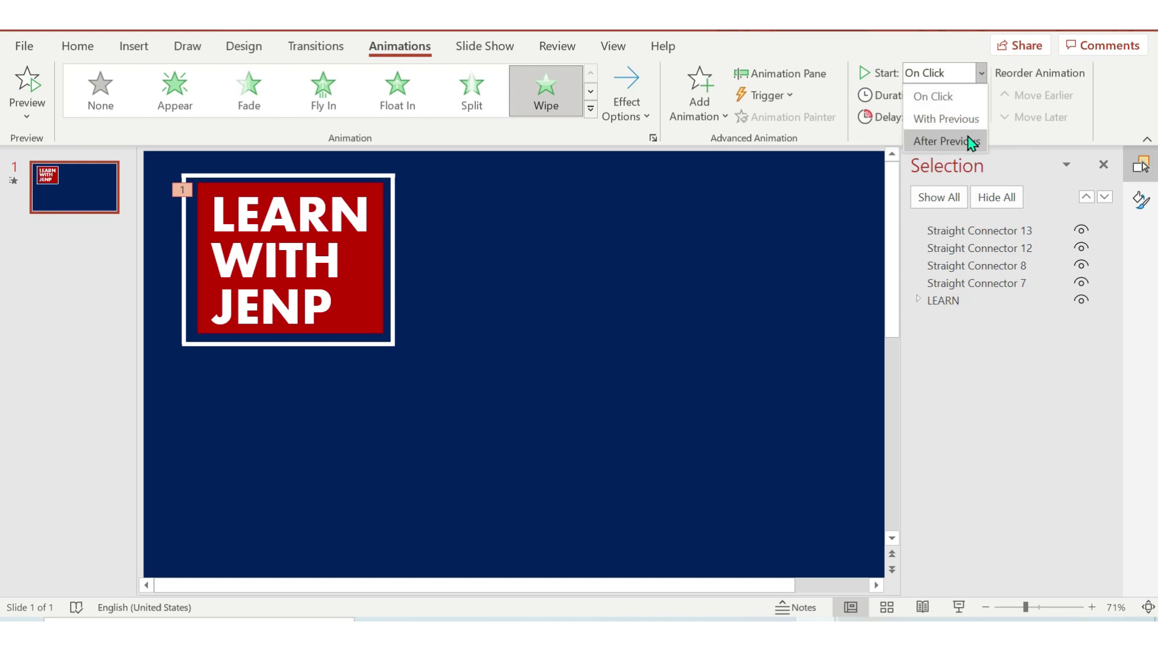
{"action": "left_click", "coordinate": [964, 121]}
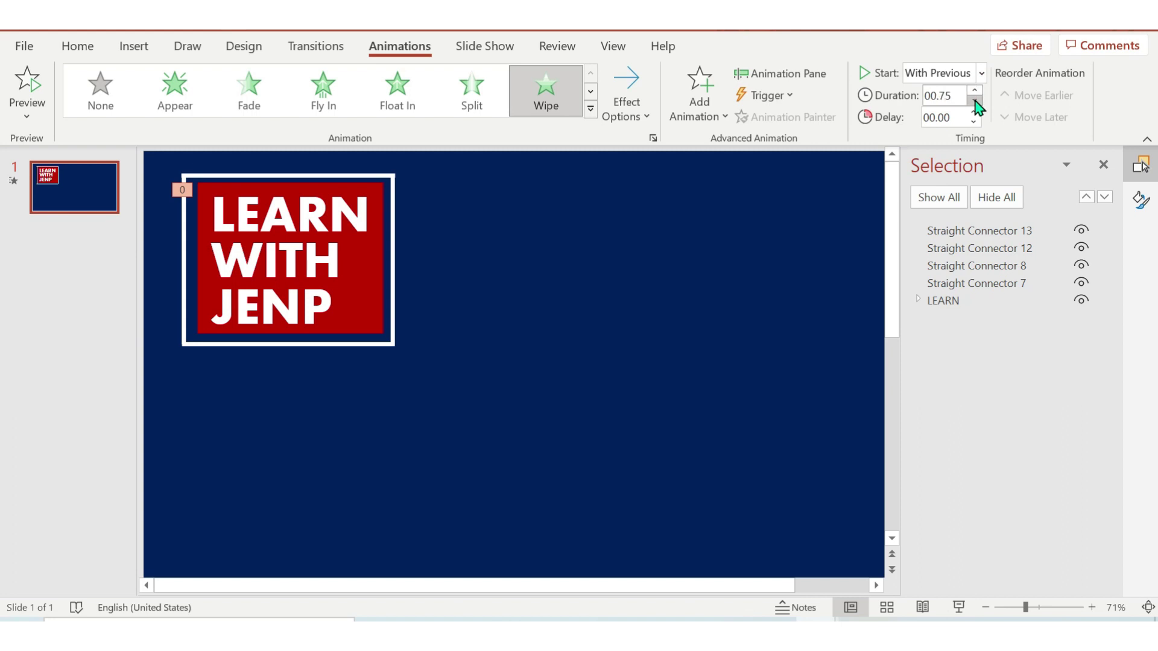
{"action": "left_click", "coordinate": [566, 310]}
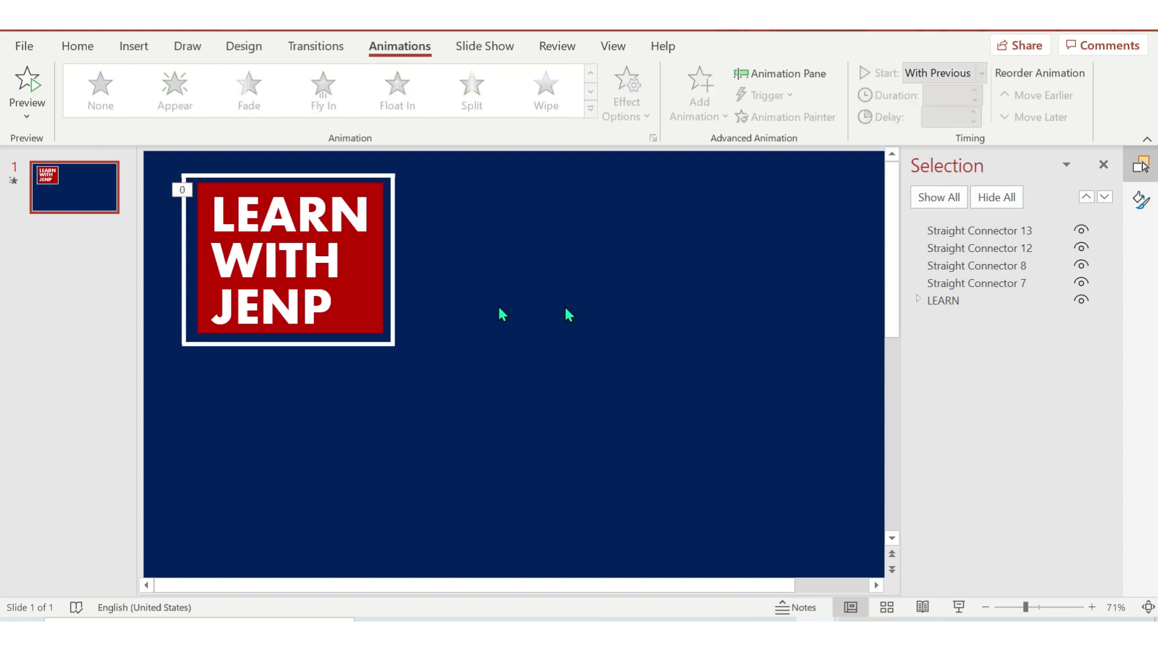
{"action": "left_click", "coordinate": [182, 260]}
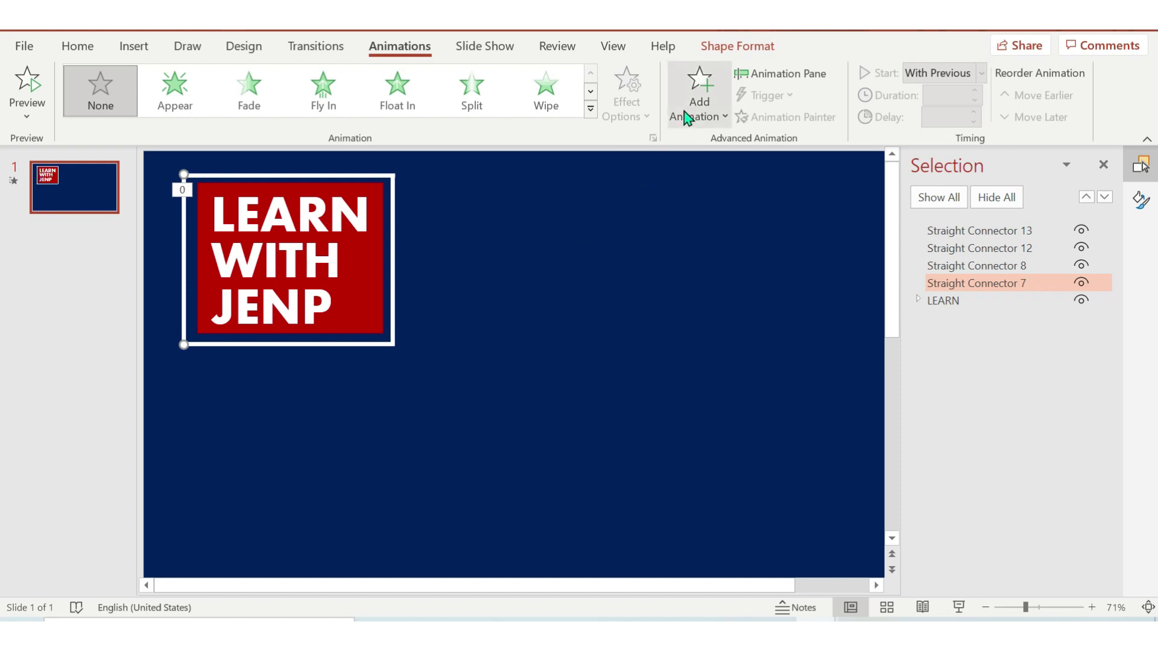
Step: Give the left frame line a Wipe from the top, starting After Previous
{"action": "left_click", "coordinate": [699, 109]}
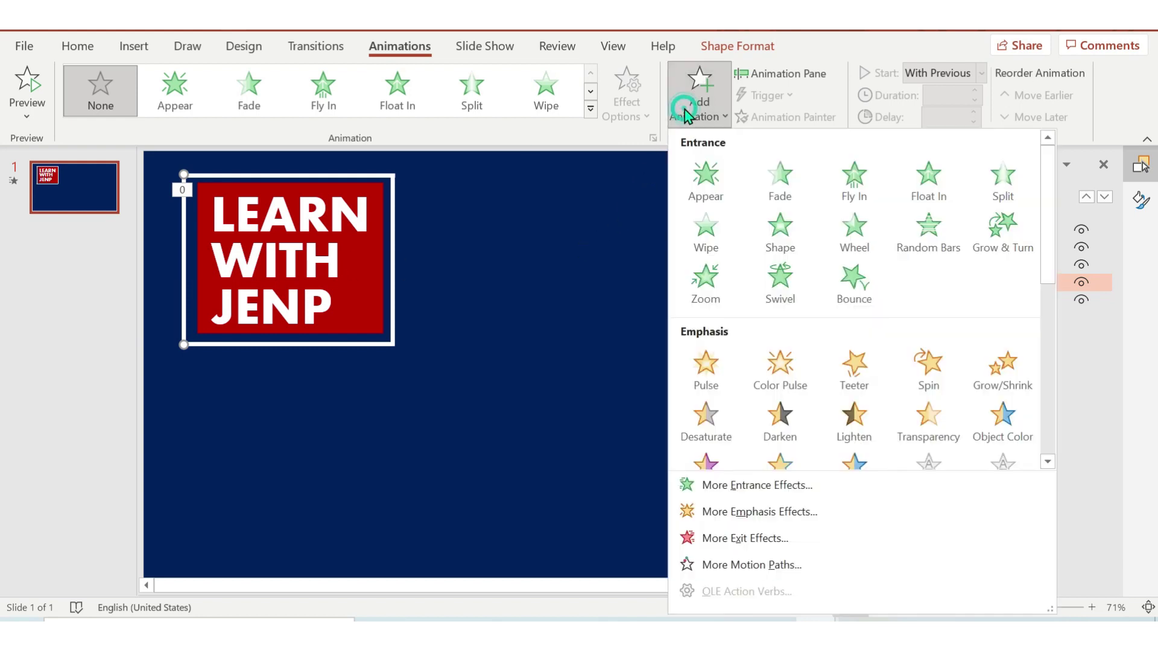
{"action": "left_click", "coordinate": [715, 241]}
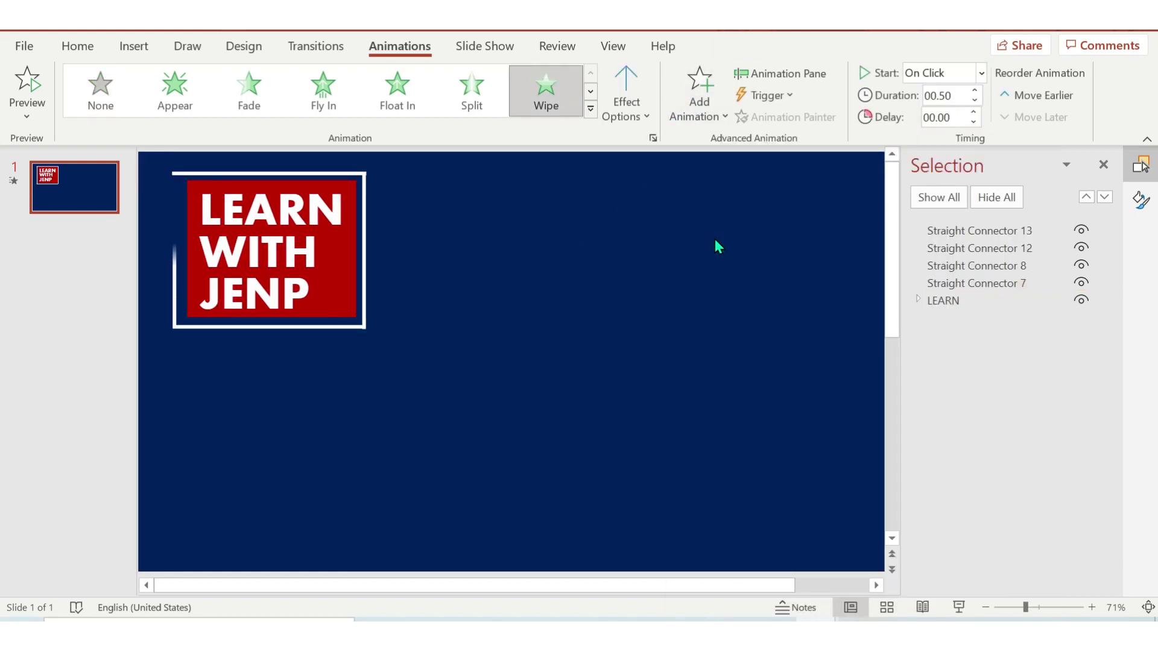
{"action": "left_click", "coordinate": [626, 116]}
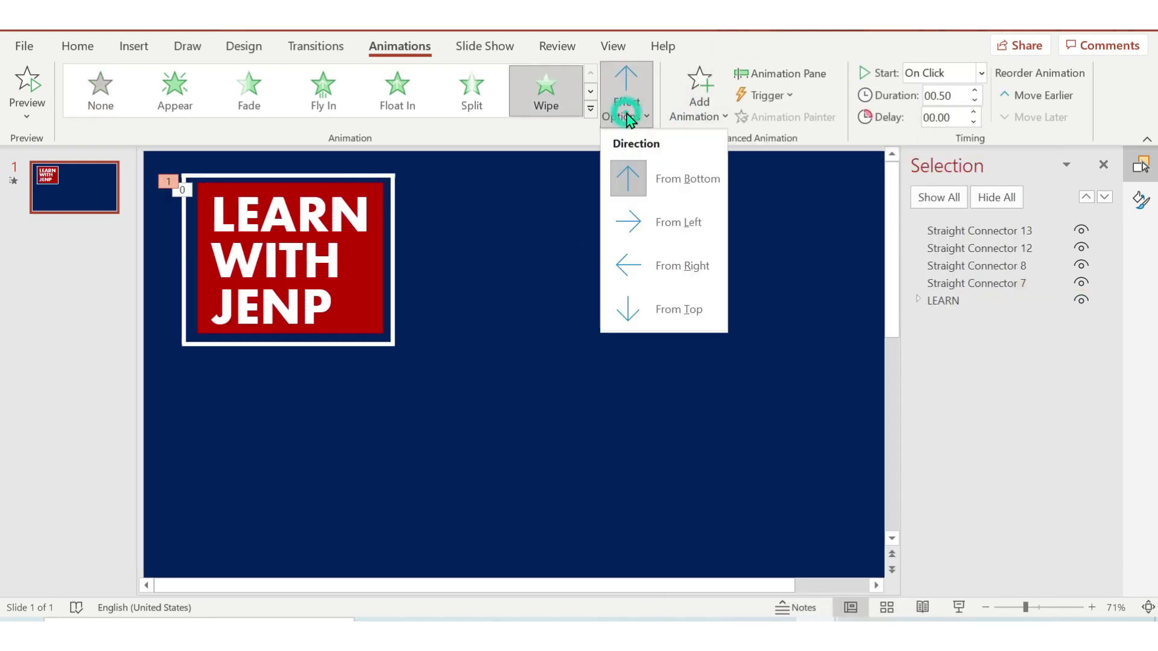
{"action": "left_click", "coordinate": [652, 309]}
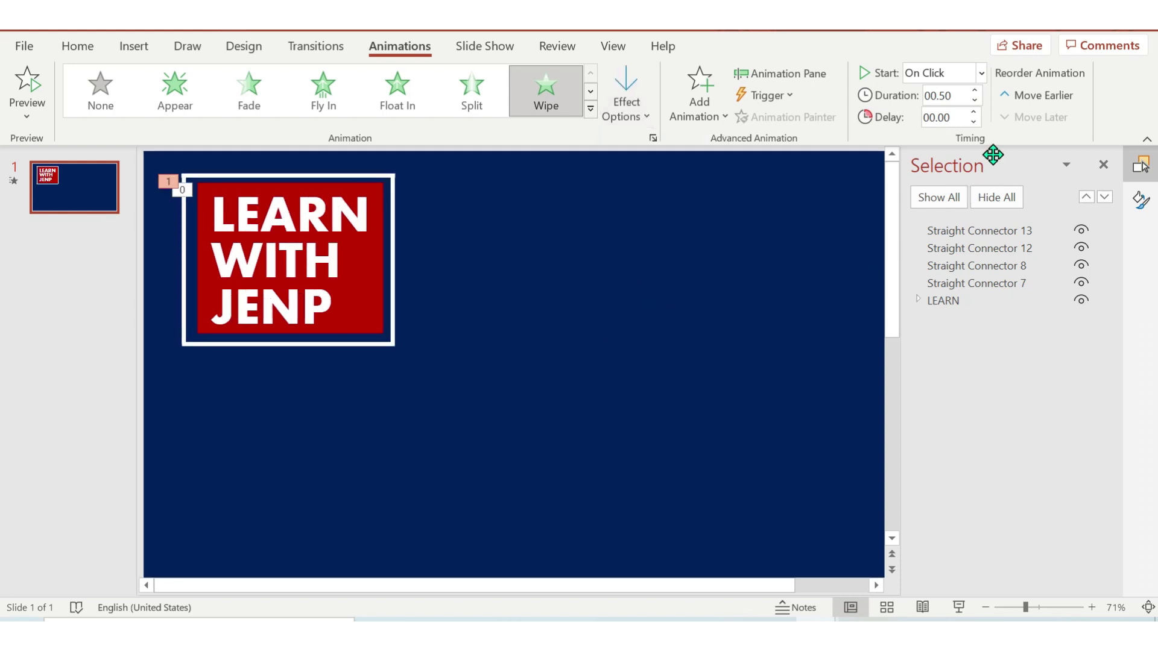
{"action": "left_click", "coordinate": [981, 73]}
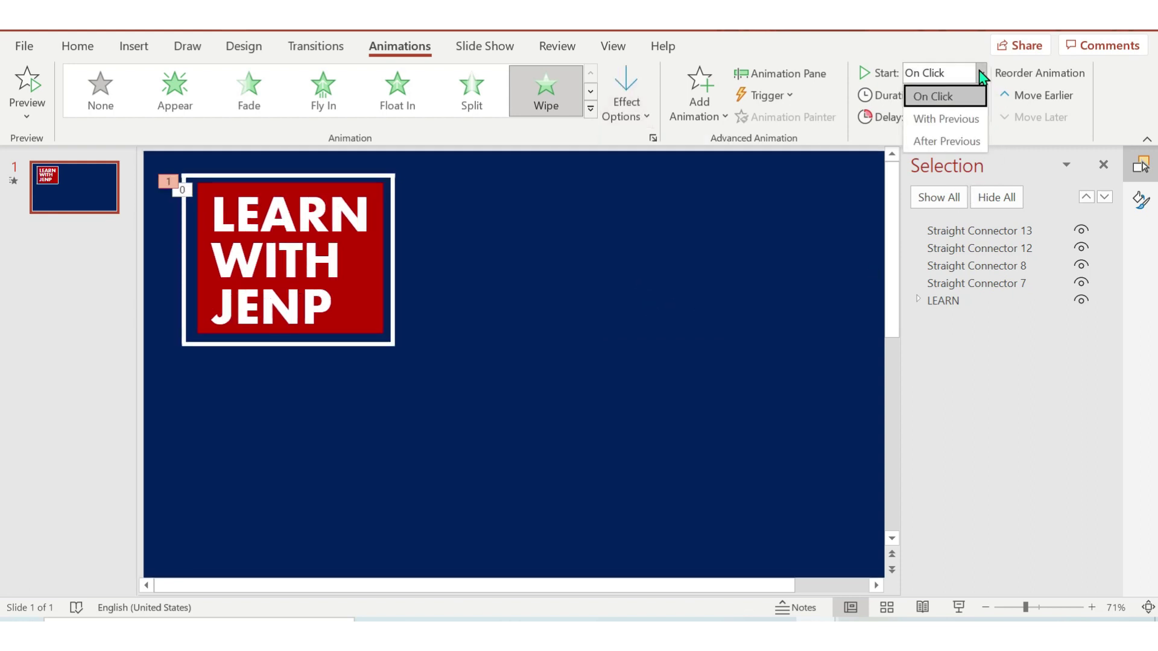
{"action": "left_click", "coordinate": [964, 140]}
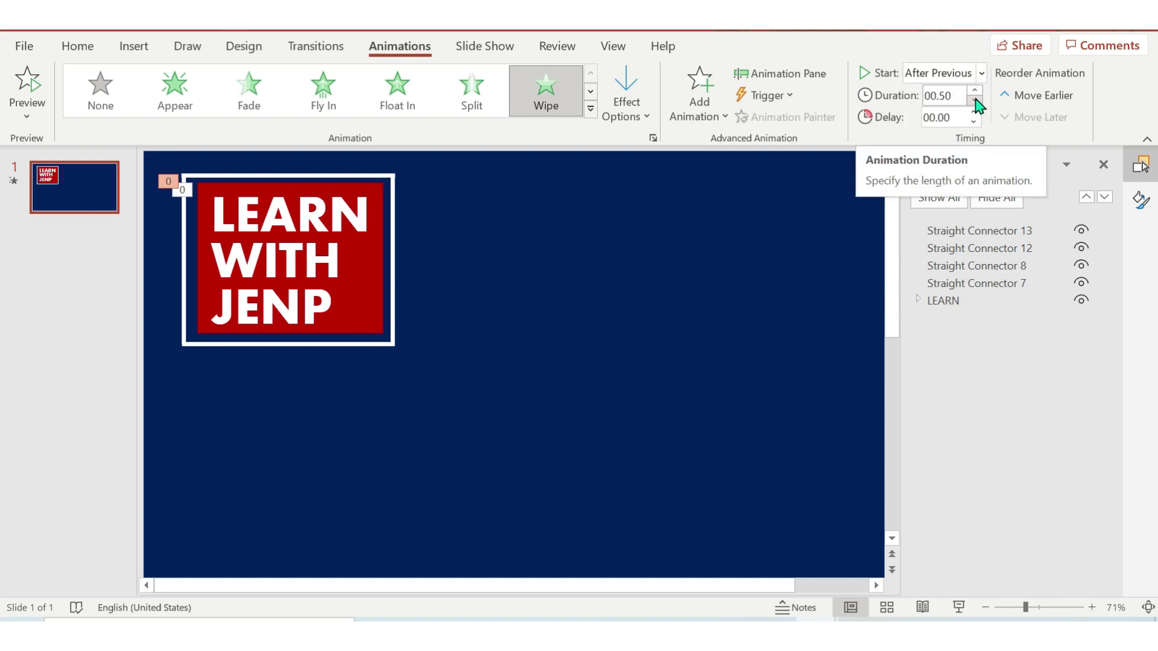
Step: Give the bottom frame line a Wipe from the left, starting After Previous
{"action": "left_click", "coordinate": [354, 344]}
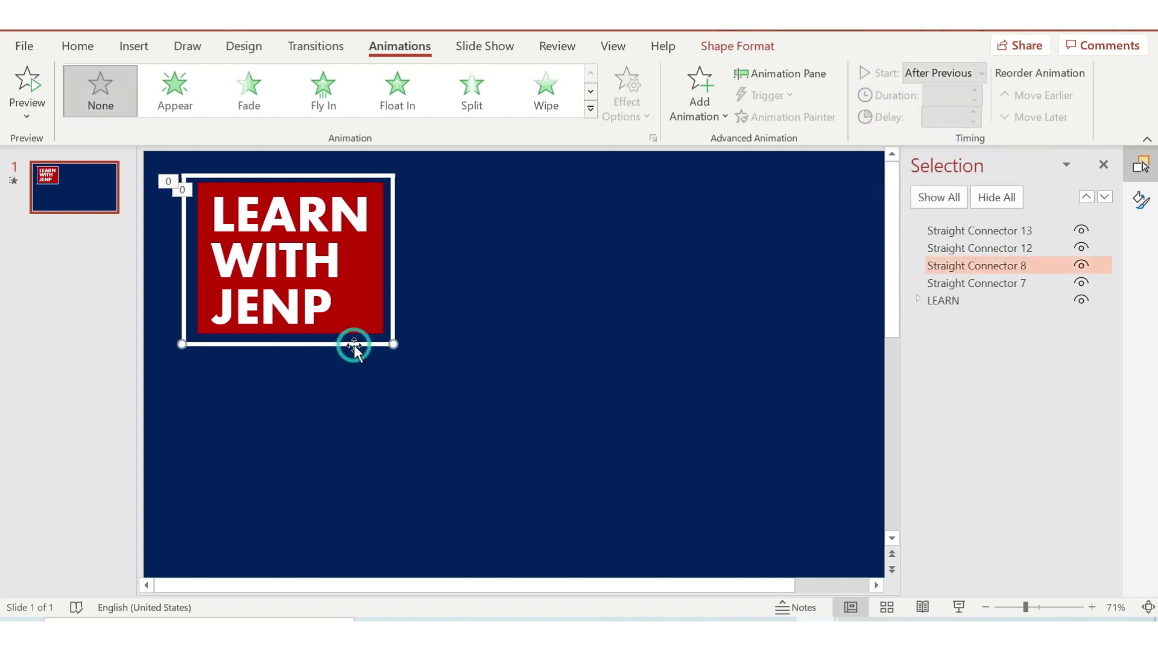
{"action": "left_click", "coordinate": [695, 115]}
{"action": "left_click", "coordinate": [703, 233]}
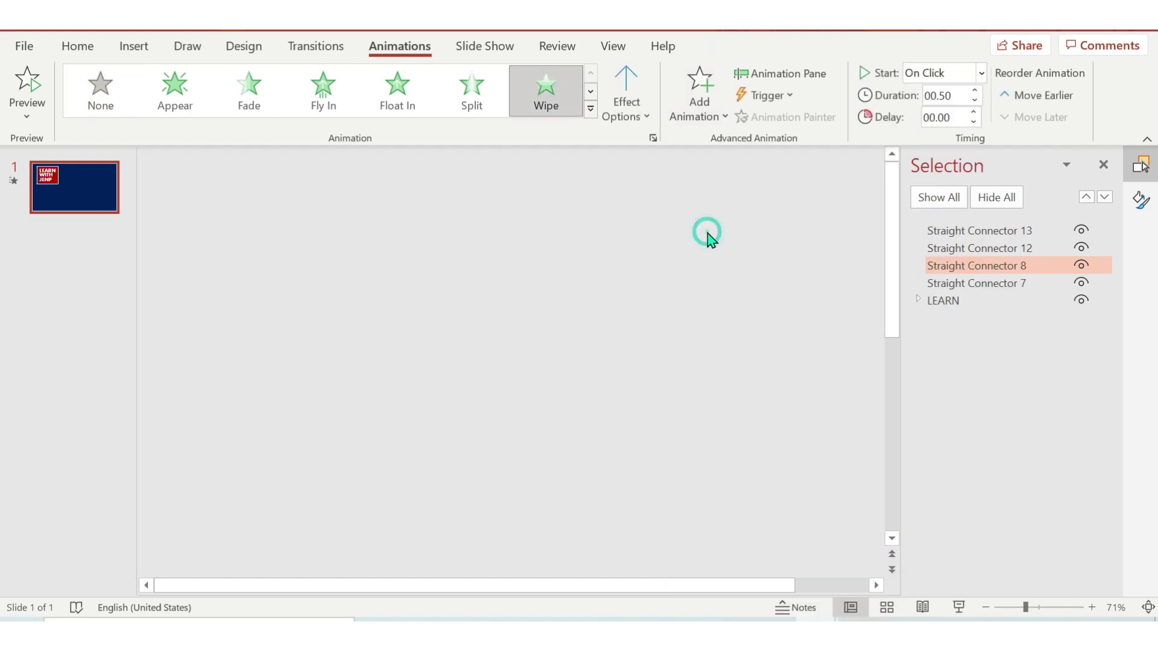
{"action": "left_click", "coordinate": [628, 114]}
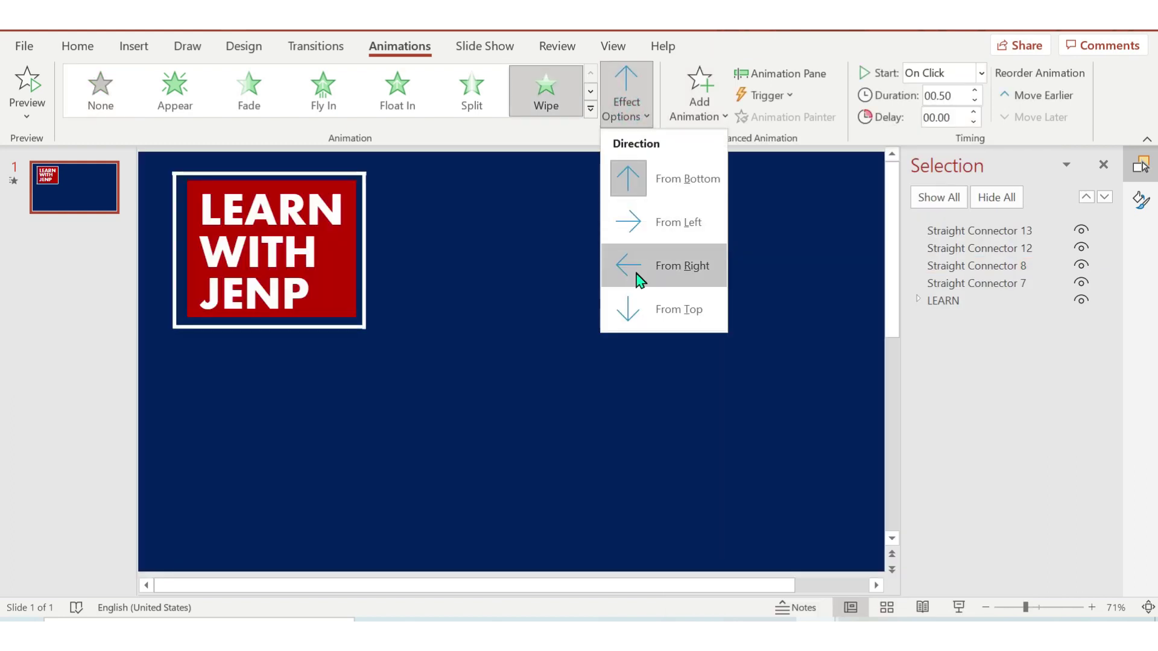
{"action": "left_click", "coordinate": [639, 224]}
{"action": "left_click", "coordinate": [982, 73]}
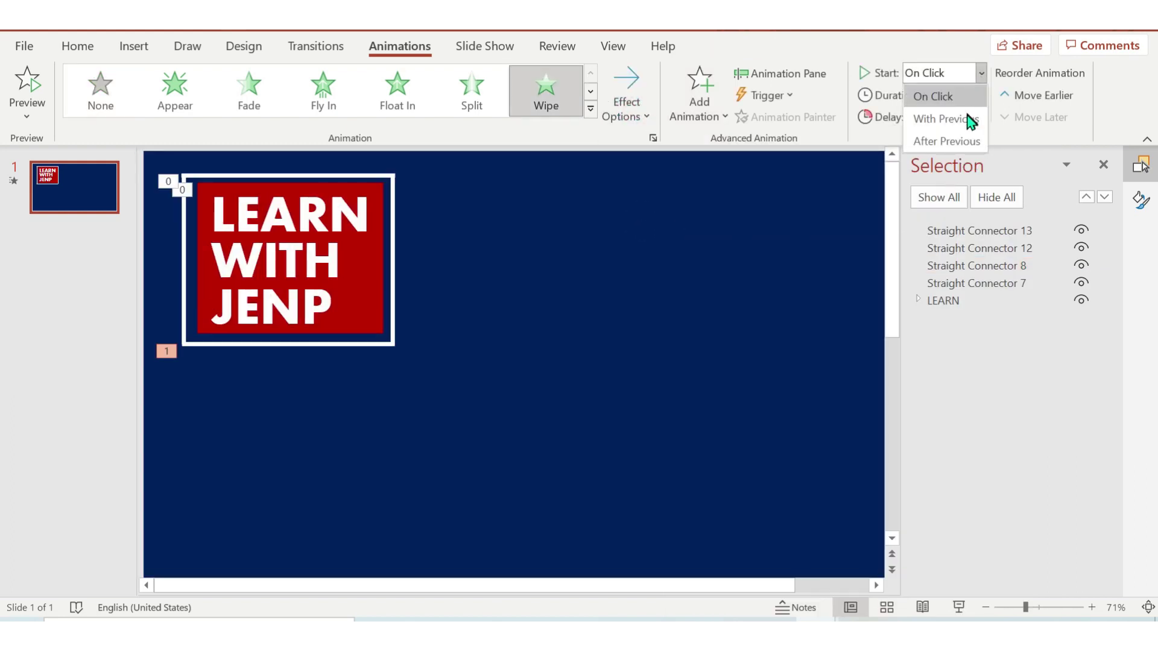
{"action": "left_click", "coordinate": [947, 141]}
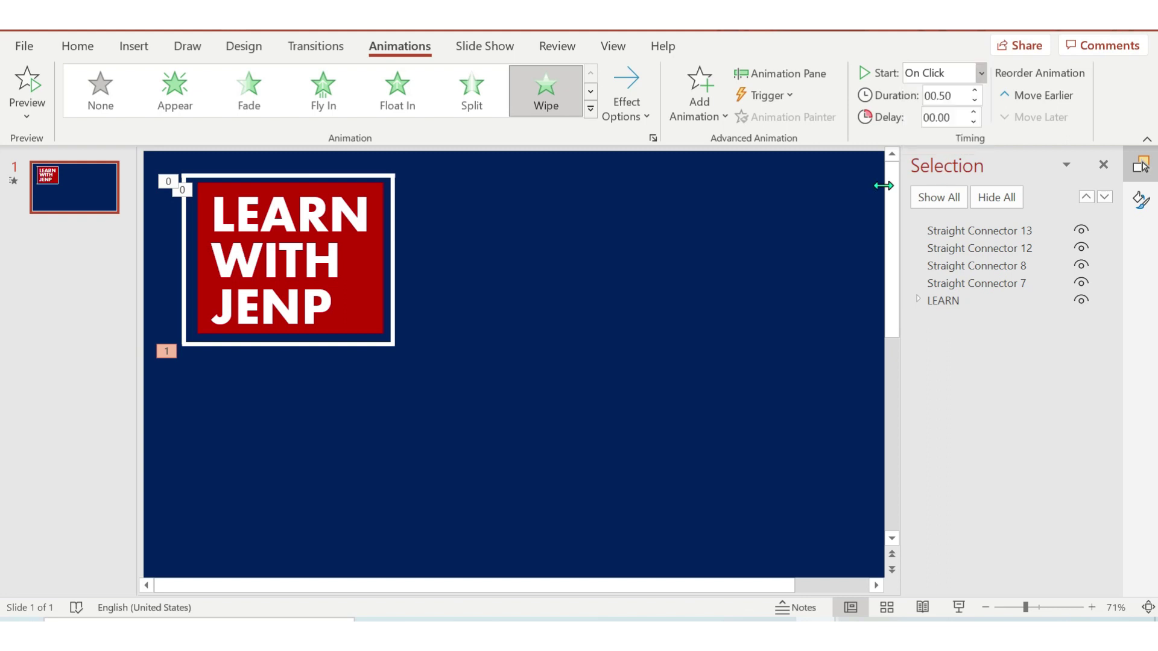
Step: Give the right frame line a Wipe entrance starting After Previous
{"action": "left_click", "coordinate": [394, 230]}
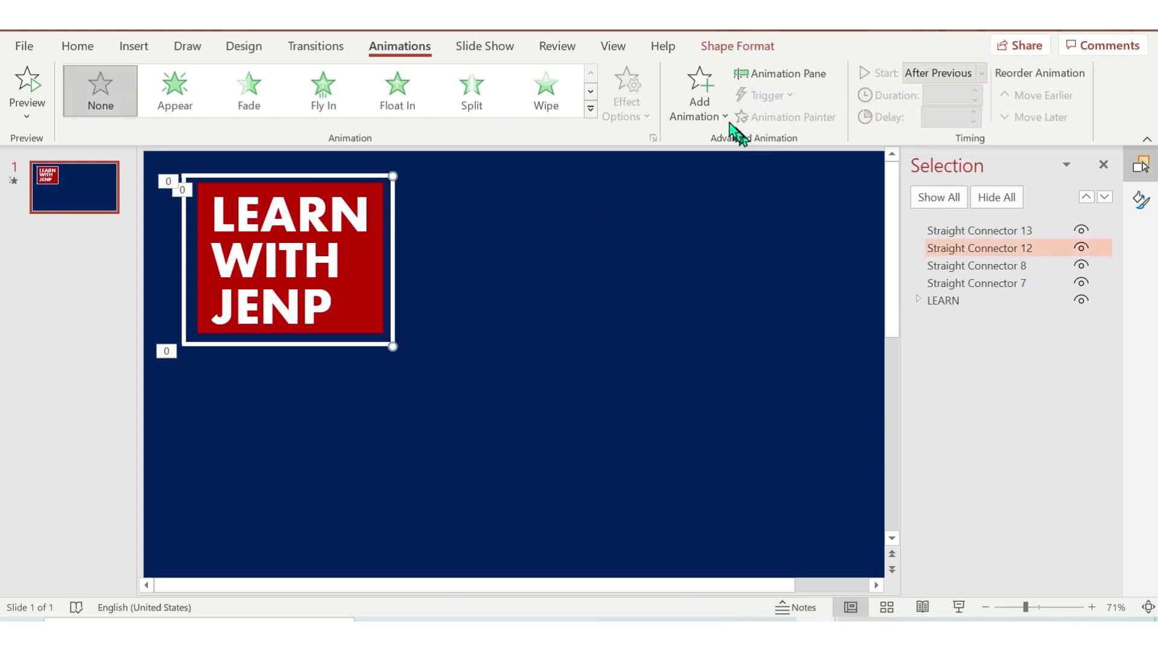
{"action": "left_click", "coordinate": [700, 111]}
{"action": "left_click", "coordinate": [709, 241]}
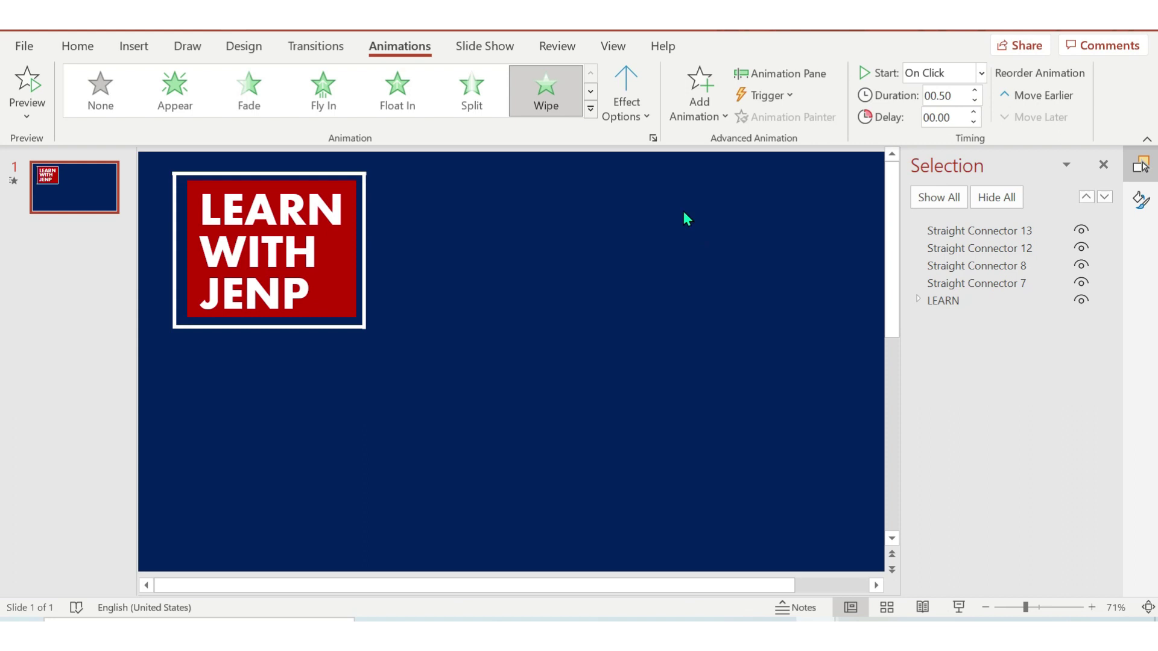
{"action": "left_click", "coordinate": [981, 72]}
{"action": "left_click", "coordinate": [960, 119]}
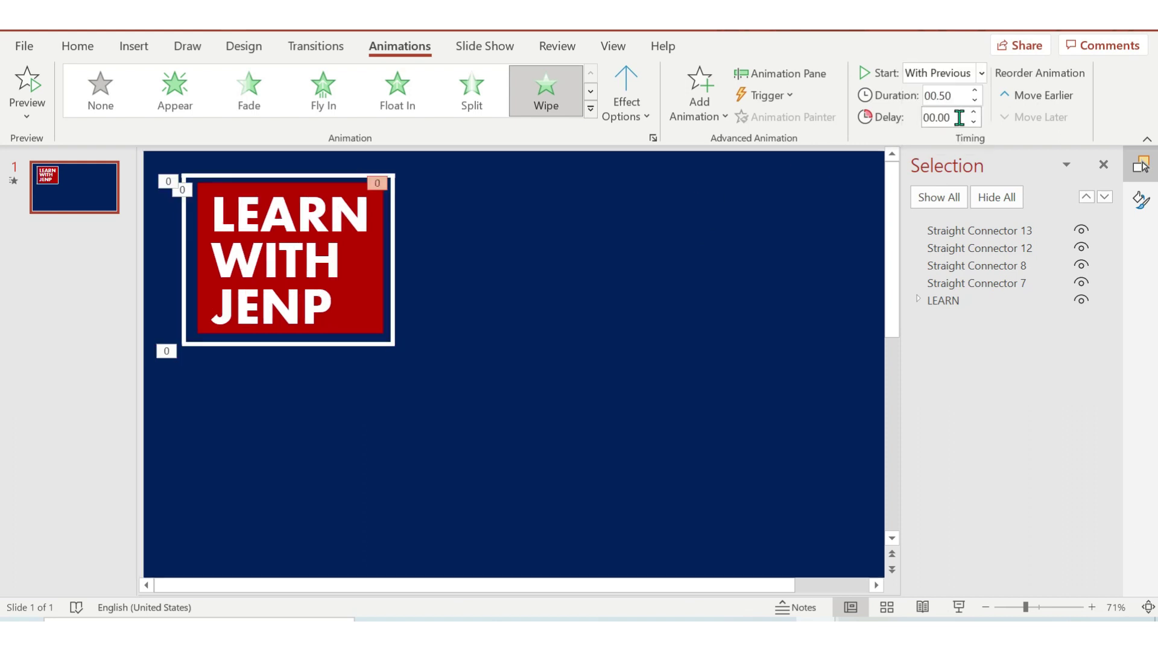
{"action": "left_click", "coordinate": [981, 73]}
{"action": "left_click", "coordinate": [952, 143]}
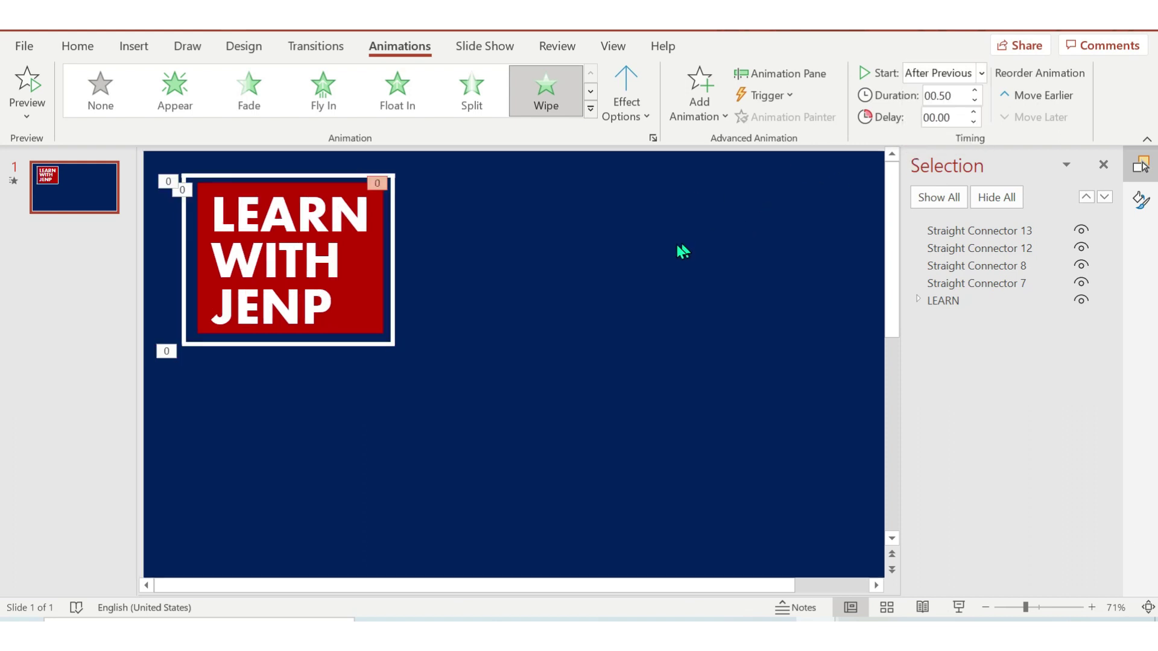
Step: Give the top frame line a Wipe from the right, starting After Previous
{"action": "left_click", "coordinate": [350, 175]}
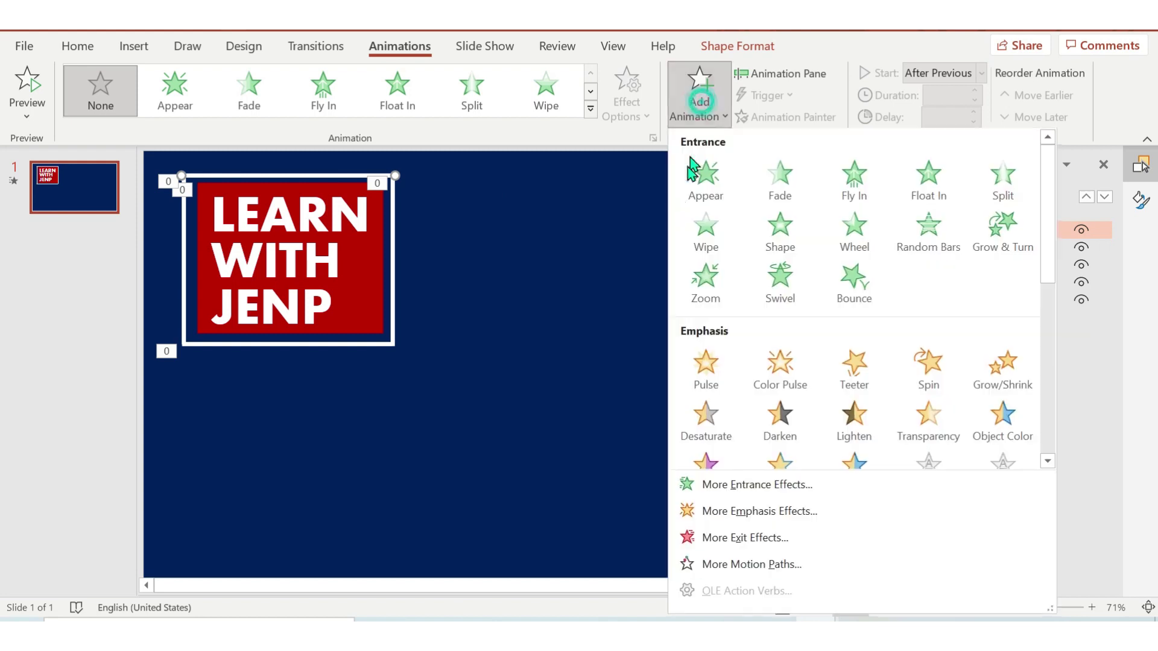
{"action": "left_click", "coordinate": [718, 238]}
{"action": "left_click", "coordinate": [633, 108]}
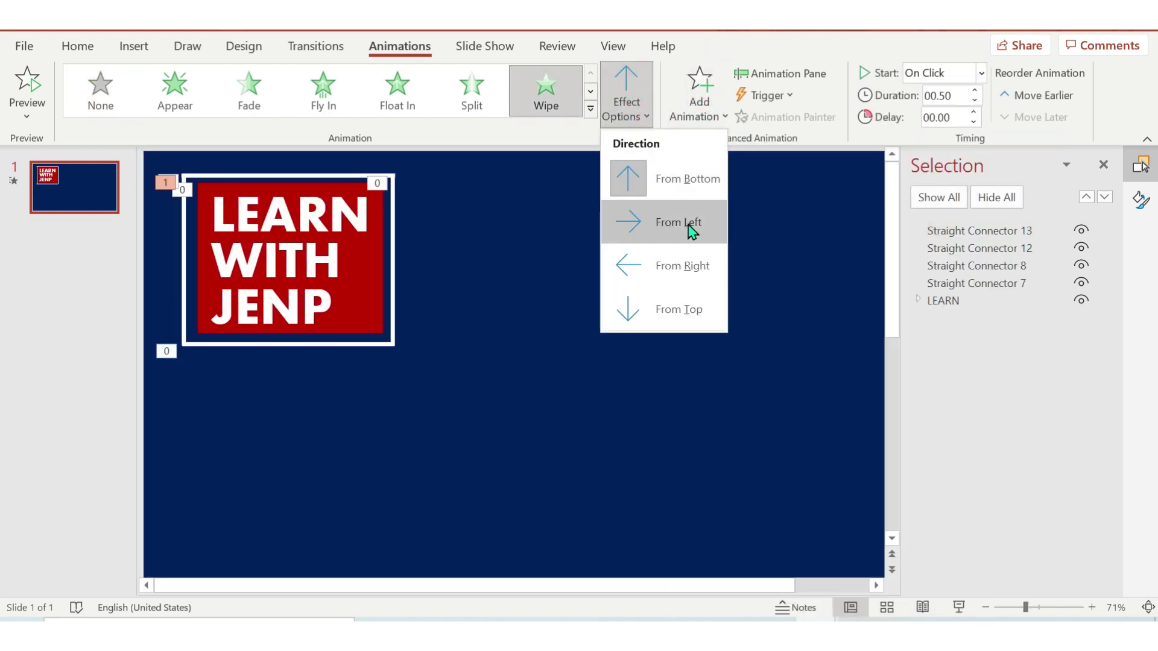
{"action": "left_click", "coordinate": [692, 266]}
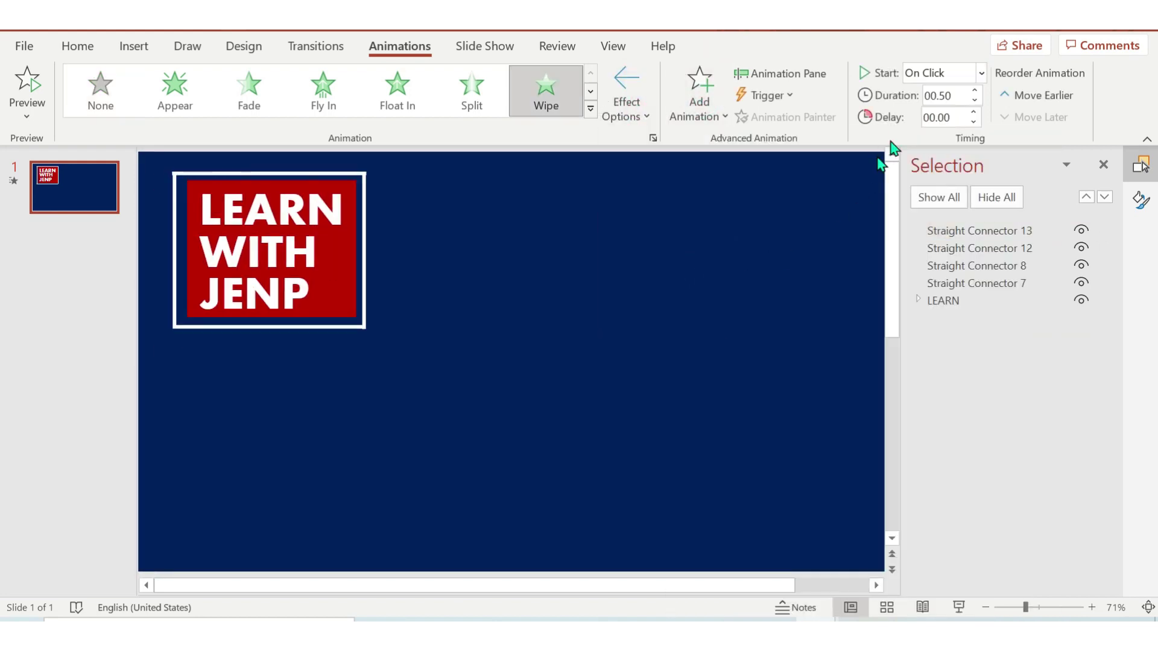
{"action": "left_click", "coordinate": [978, 73]}
{"action": "left_click", "coordinate": [959, 139]}
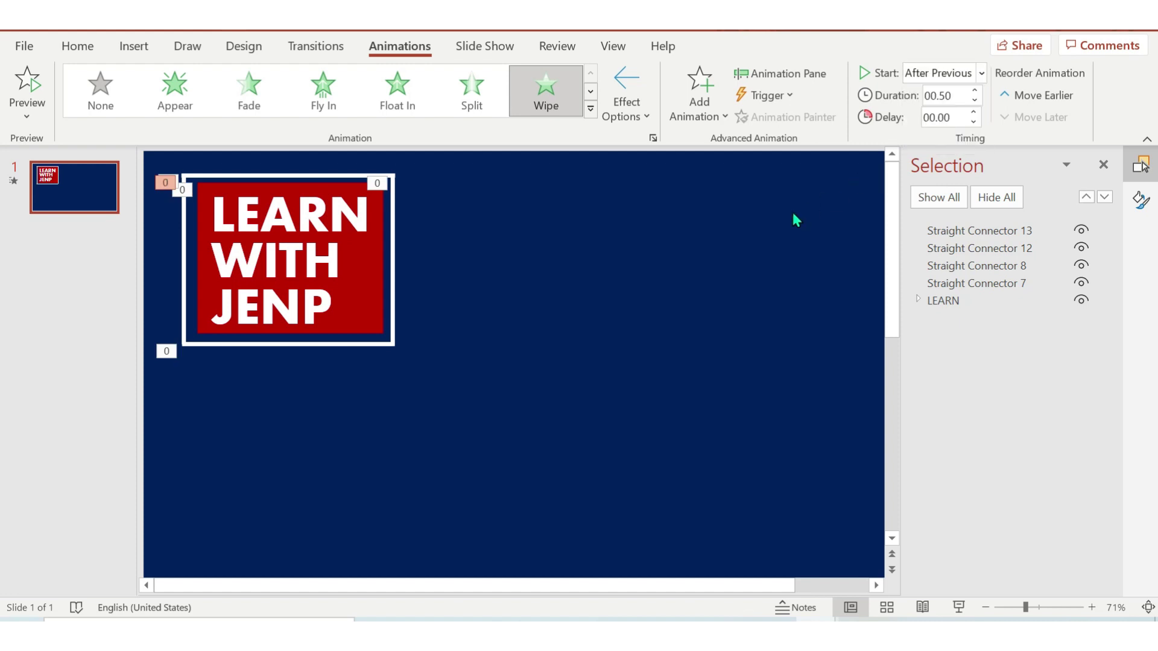
{"action": "left_click", "coordinate": [795, 216]}
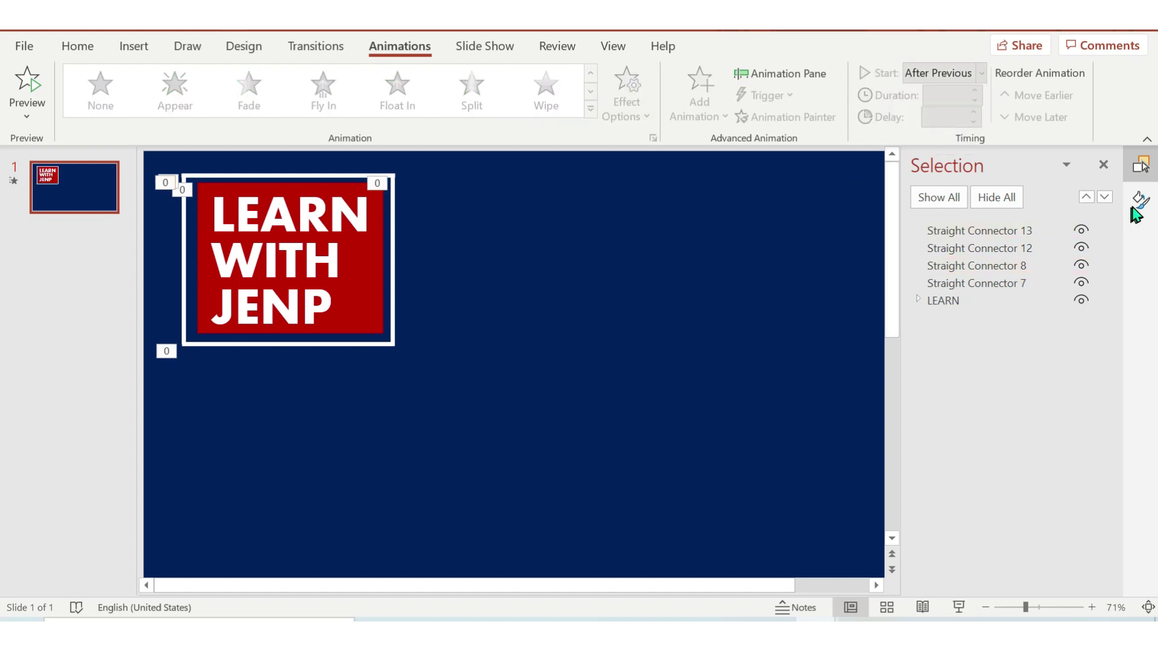
Step: Open the Animation Pane, preview the sequence from LEARN, and narrow the pane
{"action": "left_click", "coordinate": [742, 74]}
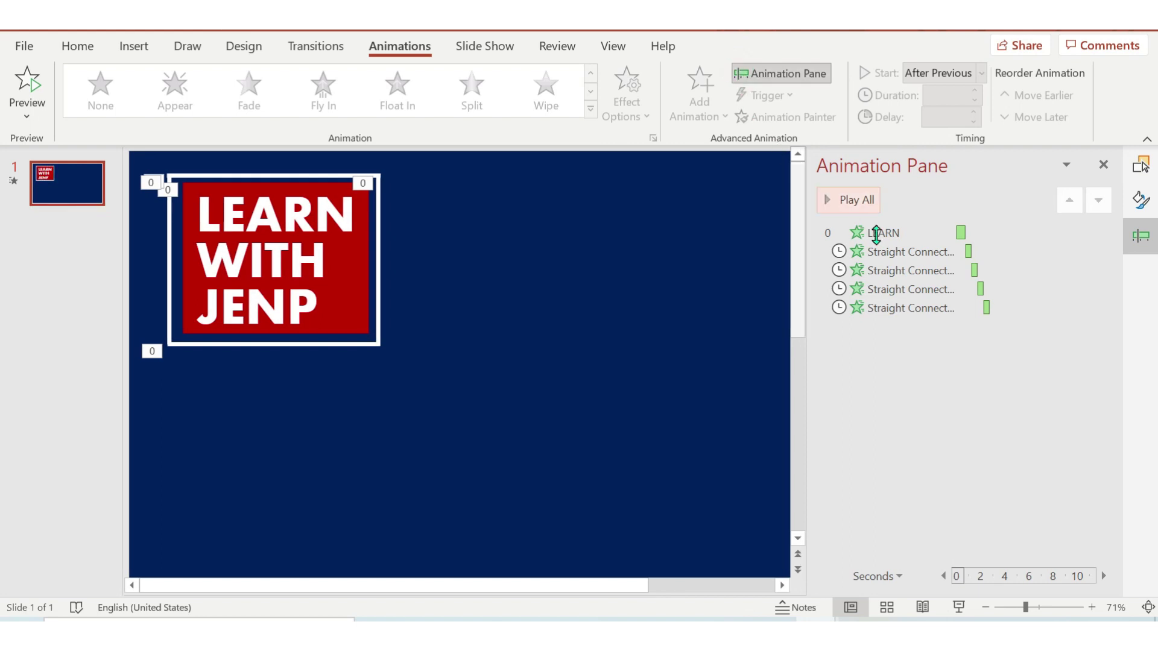
{"action": "left_click", "coordinate": [882, 233]}
{"action": "left_click", "coordinate": [636, 346]}
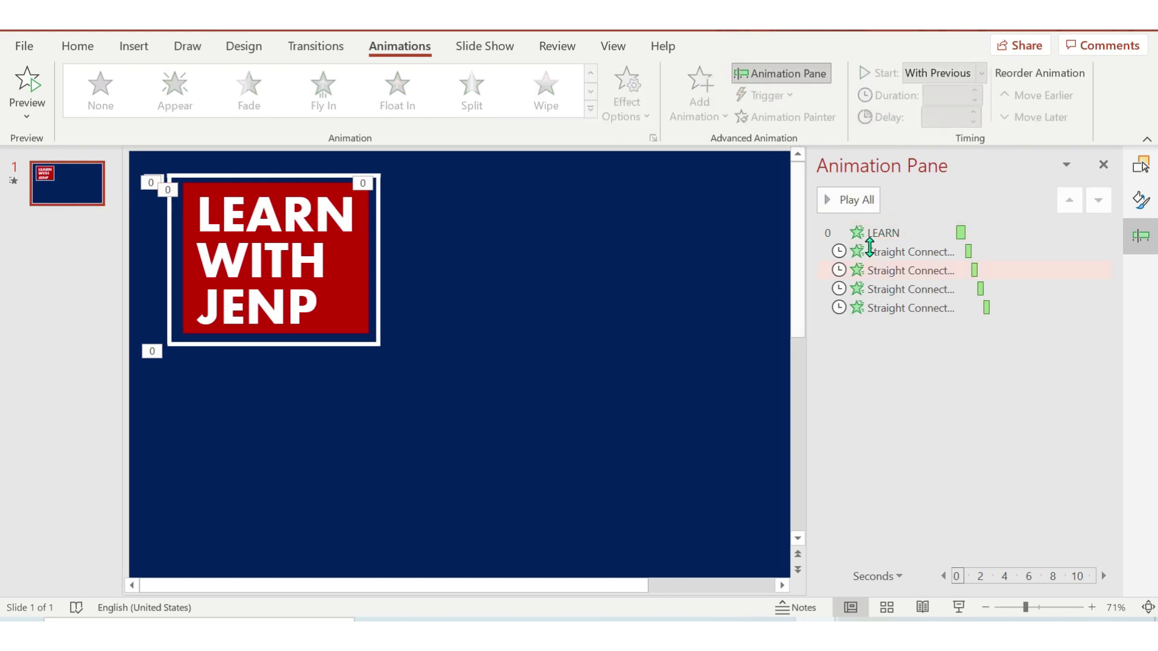
{"action": "left_click", "coordinate": [881, 232]}
{"action": "left_click", "coordinate": [864, 202]}
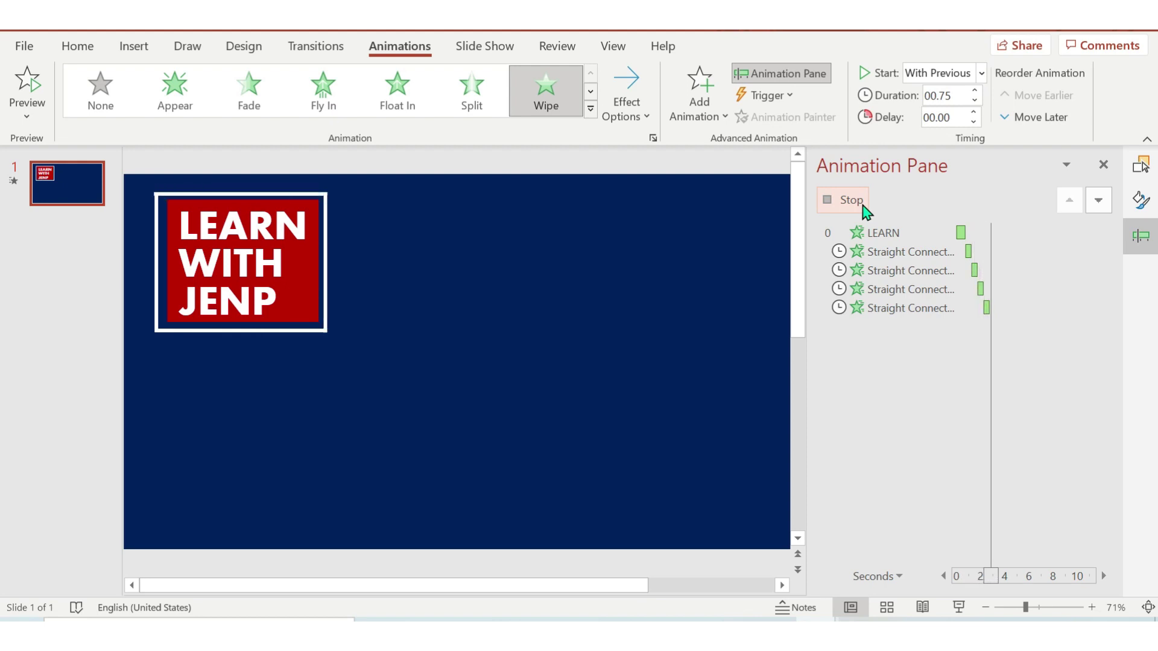
{"action": "left_click", "coordinate": [664, 292]}
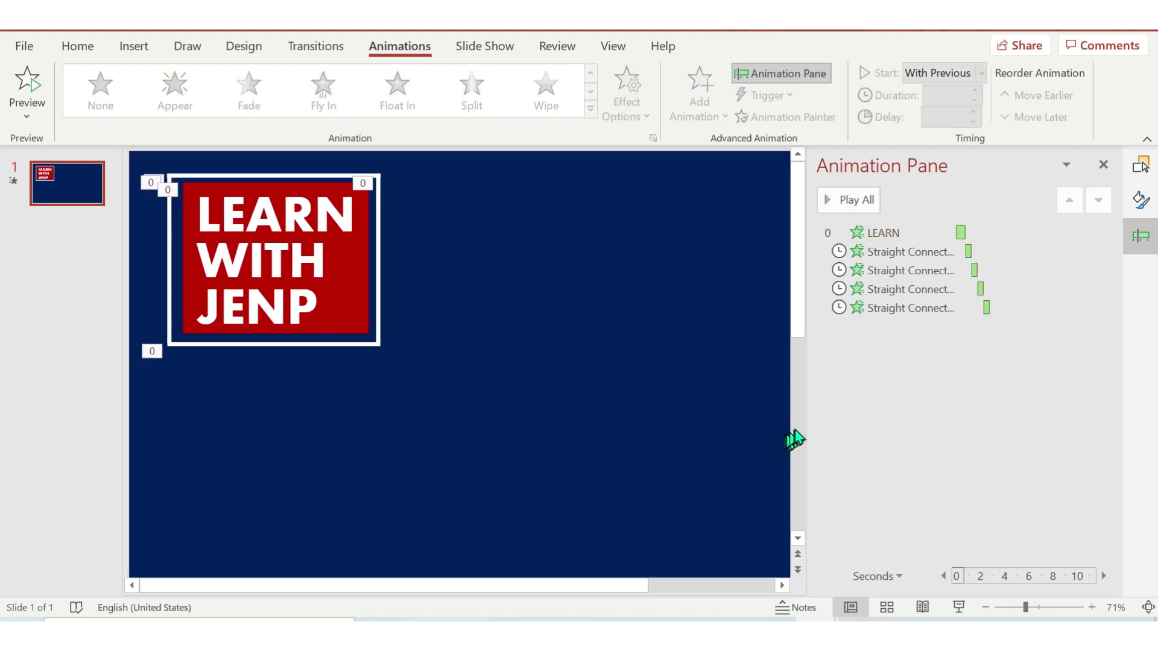
{"action": "left_click_drag", "start_coordinate": [810, 421], "coordinate": [944, 432]}
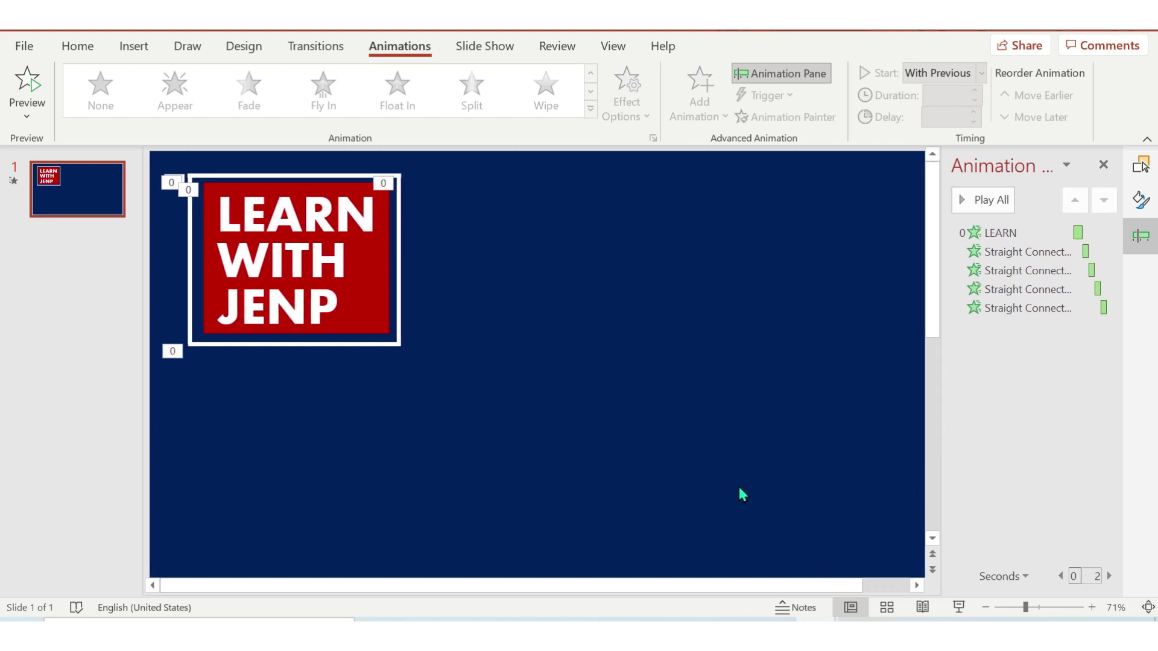
{"action": "scroll", "coordinate": [742, 492], "scroll_direction": "down", "scroll_amount": 1}
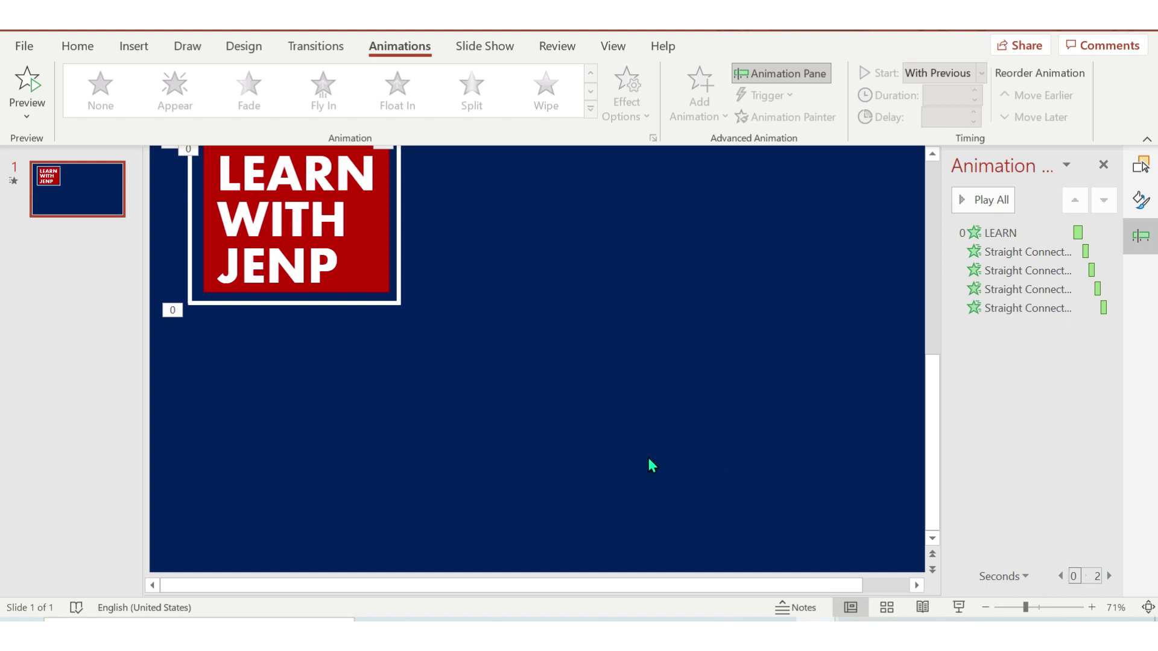
Step: Insert a text box below the logo reading 'typography'
{"action": "left_click", "coordinate": [134, 47]}
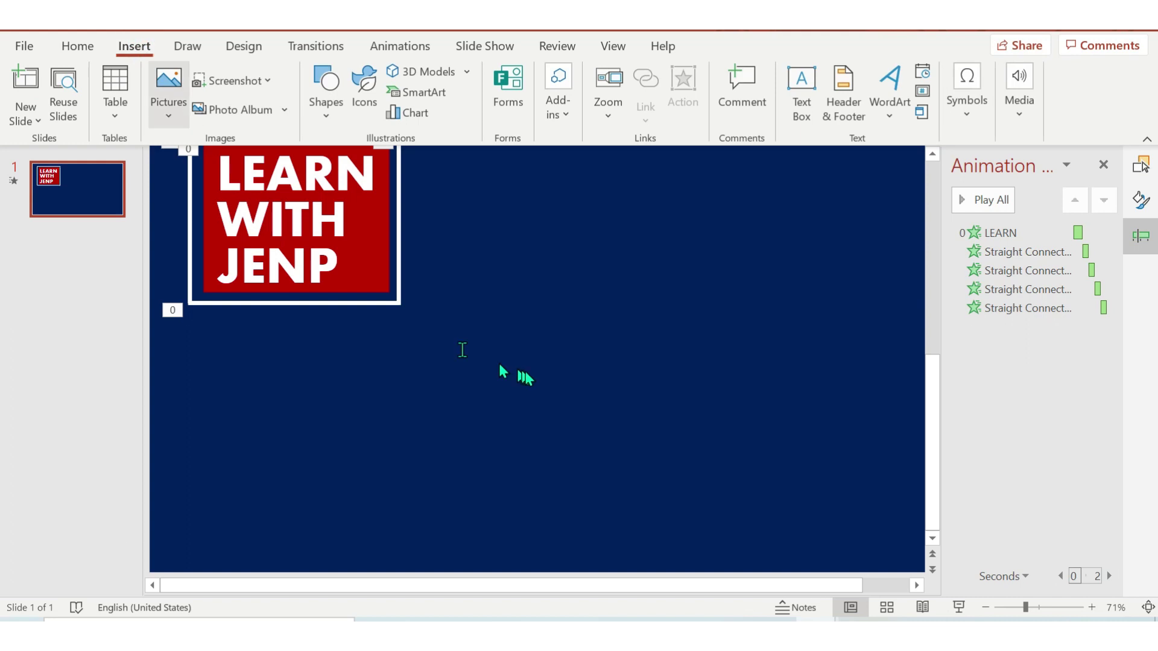
{"action": "left_click", "coordinate": [801, 109]}
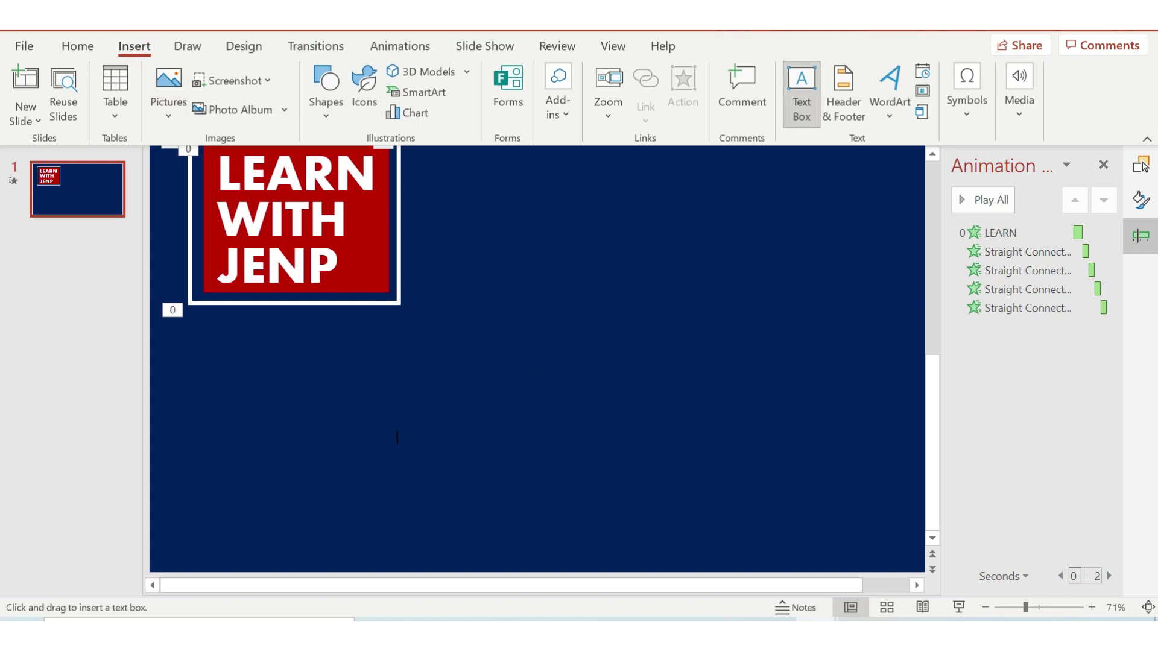
{"action": "left_click", "coordinate": [379, 447]}
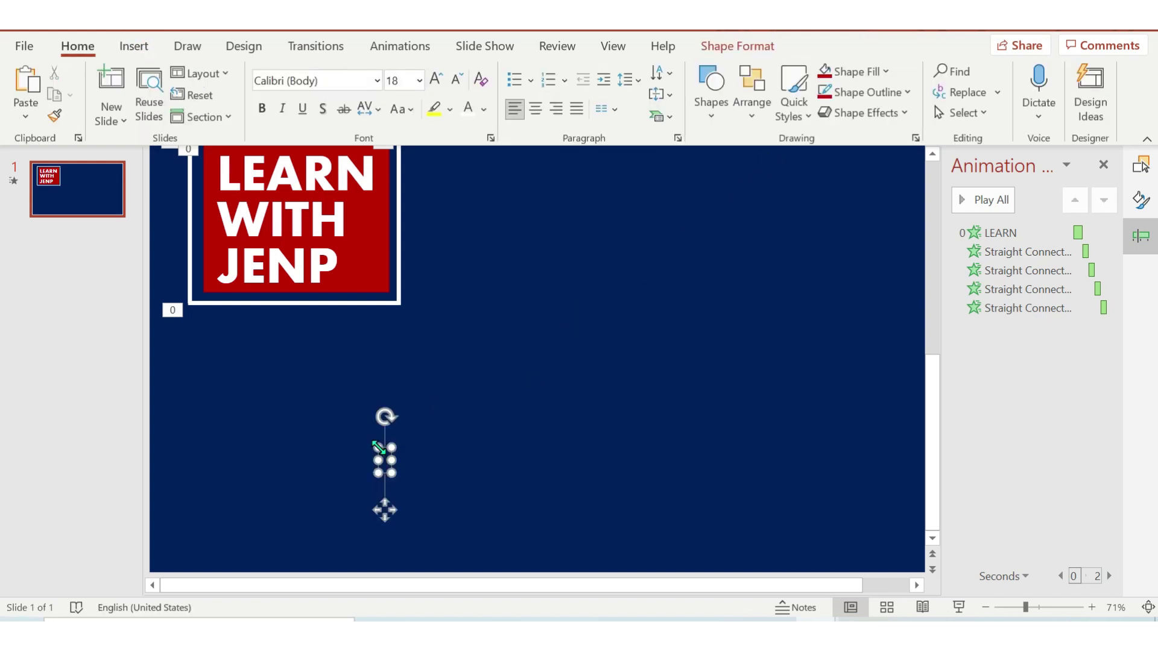
{"action": "type", "text": "TYPE"}
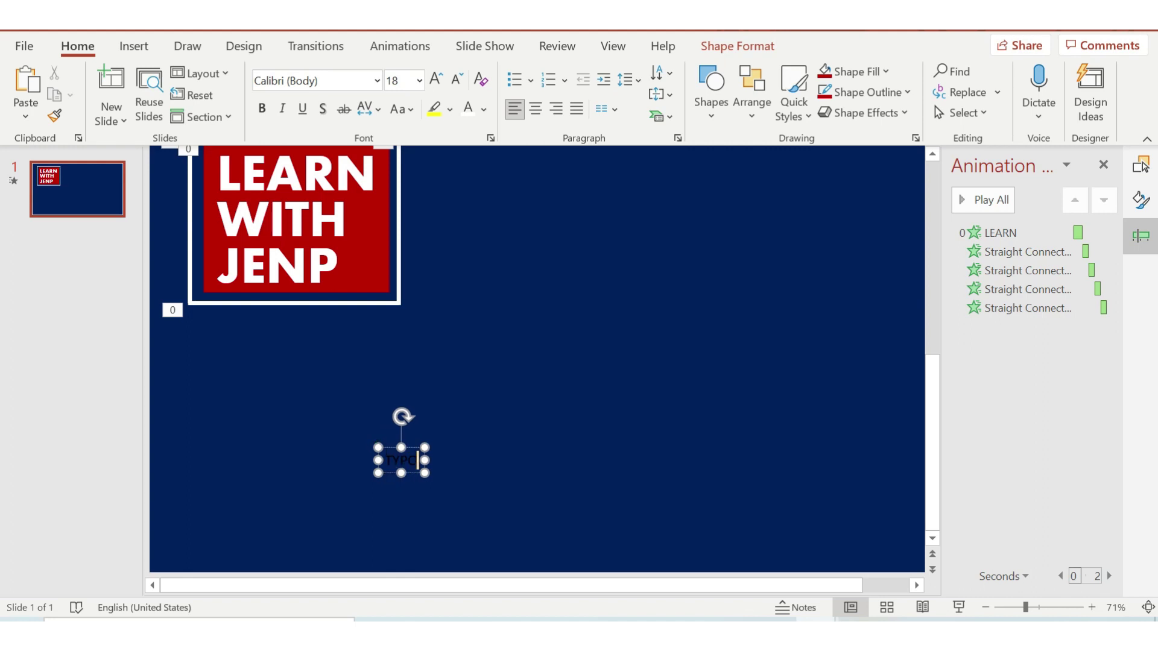
{"action": "key", "text": "ctrl+a"}
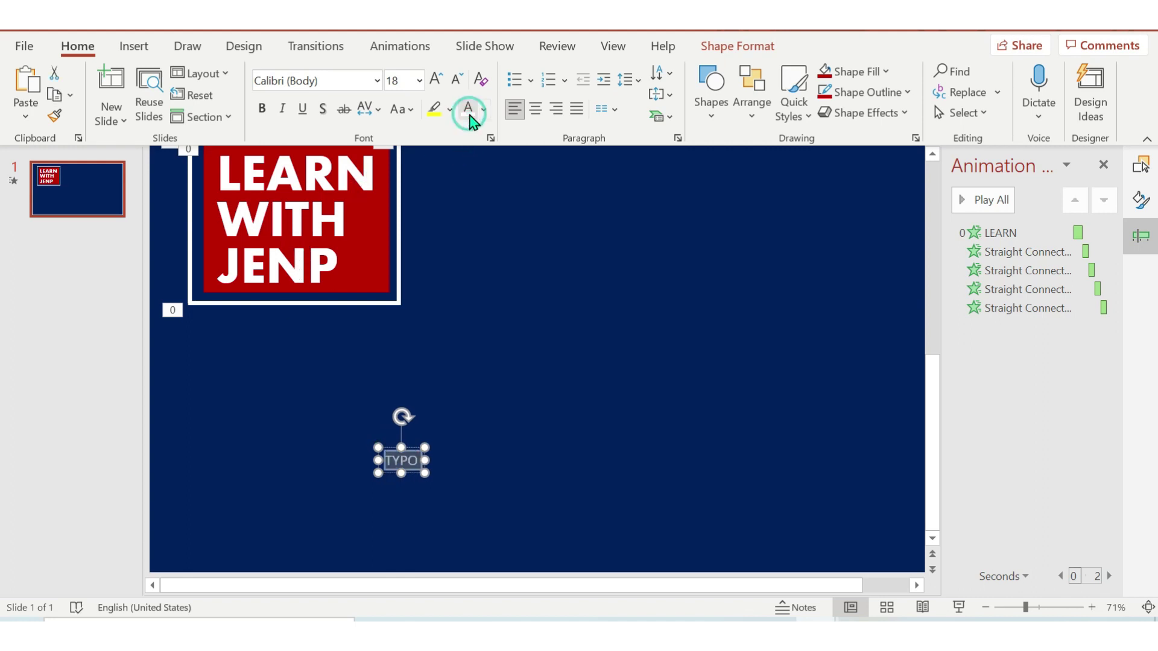
{"action": "type", "text": "typography"}
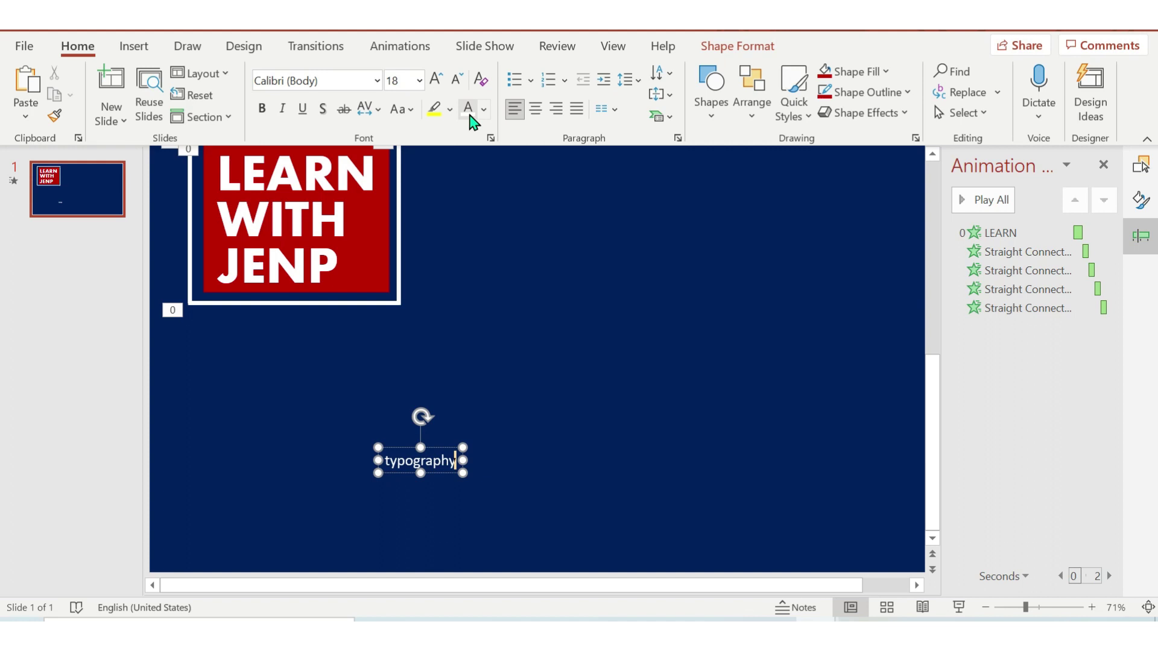
Step: Set 'typography' in the Aharoni font at 120 pt
{"action": "key", "text": "ctrl+a"}
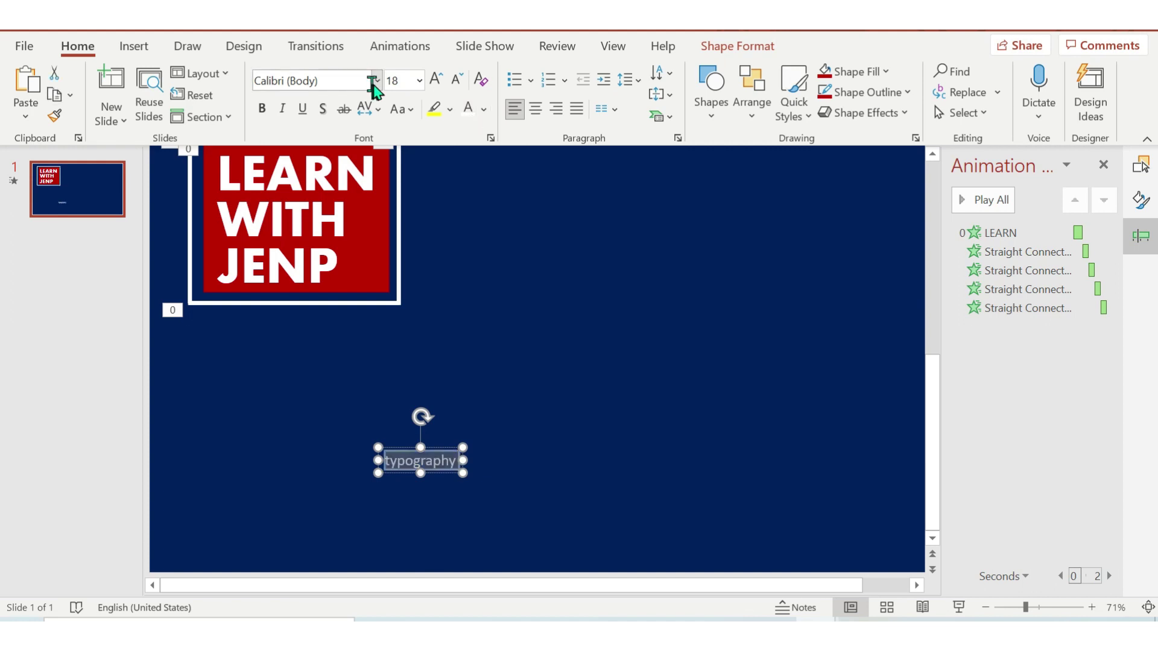
{"action": "left_click", "coordinate": [376, 81]}
{"action": "left_click", "coordinate": [326, 208]}
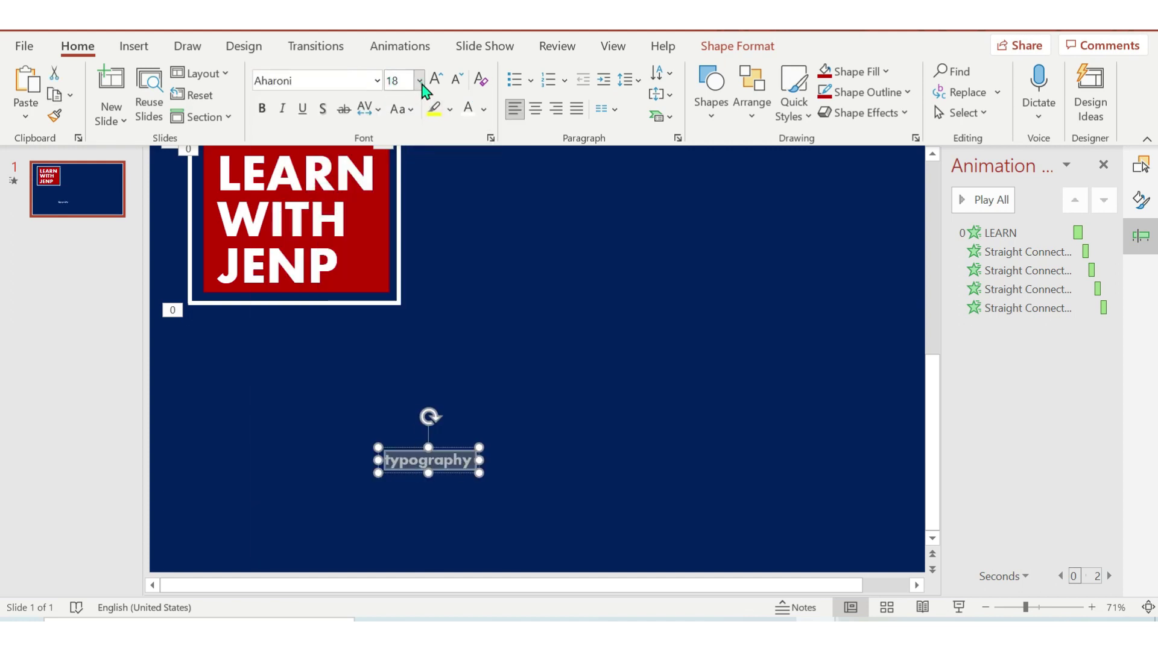
{"action": "left_click", "coordinate": [419, 80]}
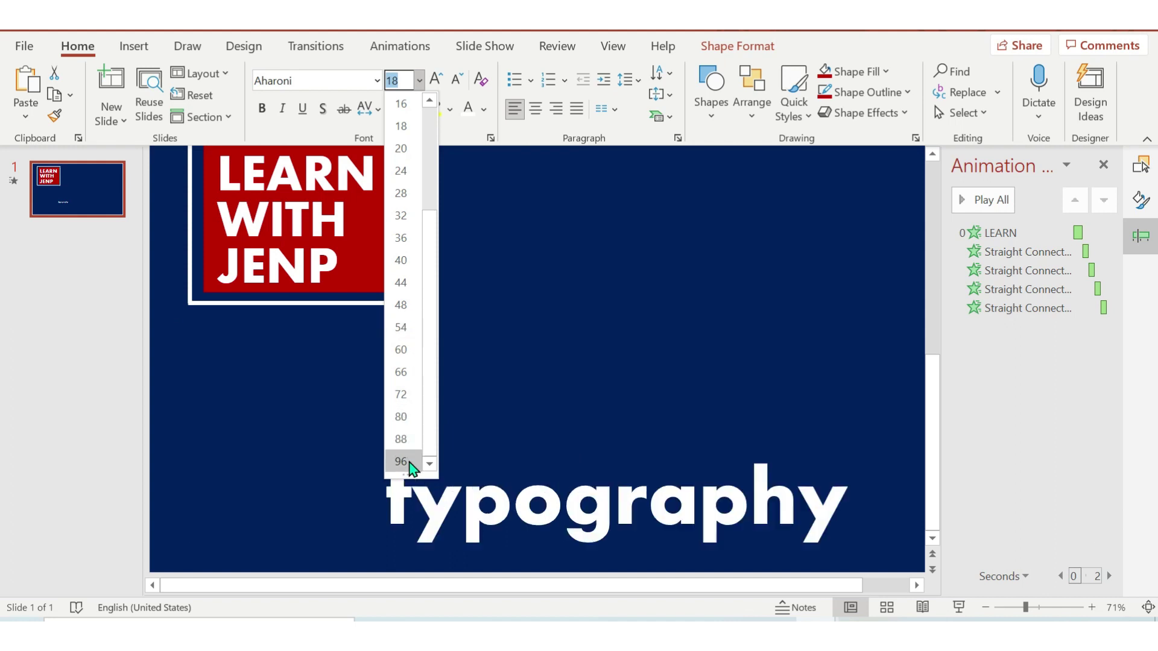
{"action": "type", "text": "120"}
{"action": "key", "text": "Return"}
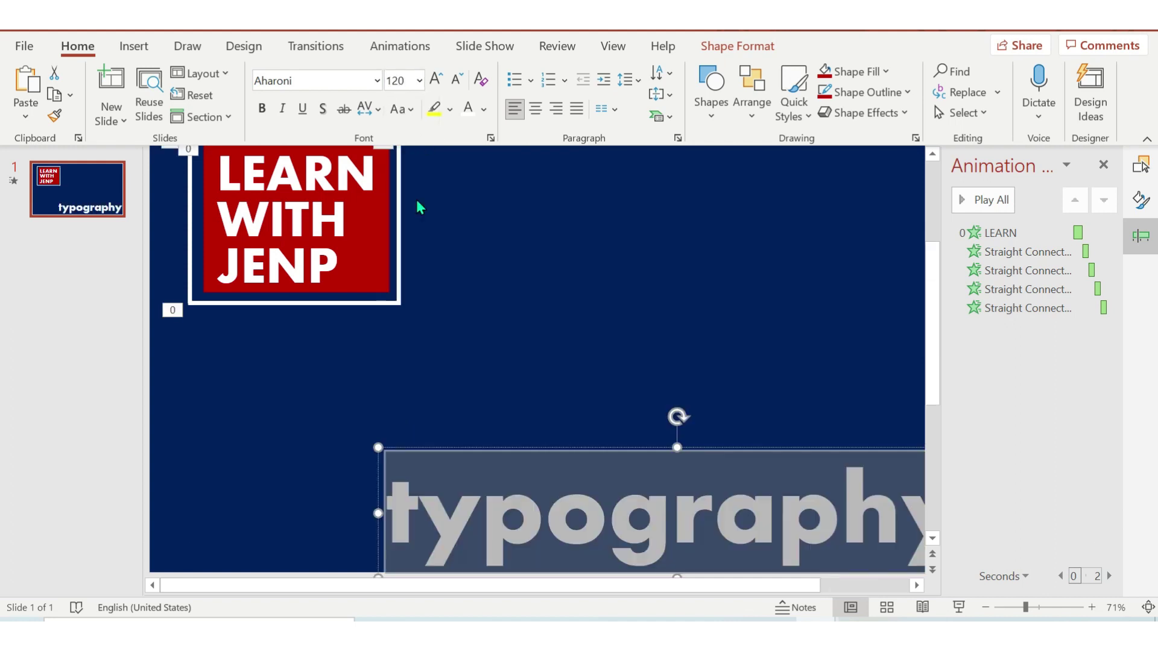
Step: Move the typography text box to the lower right of the slide
{"action": "left_click_drag", "start_coordinate": [439, 452], "coordinate": [363, 404]}
{"action": "left_click_drag", "start_coordinate": [416, 590], "coordinate": [555, 612]}
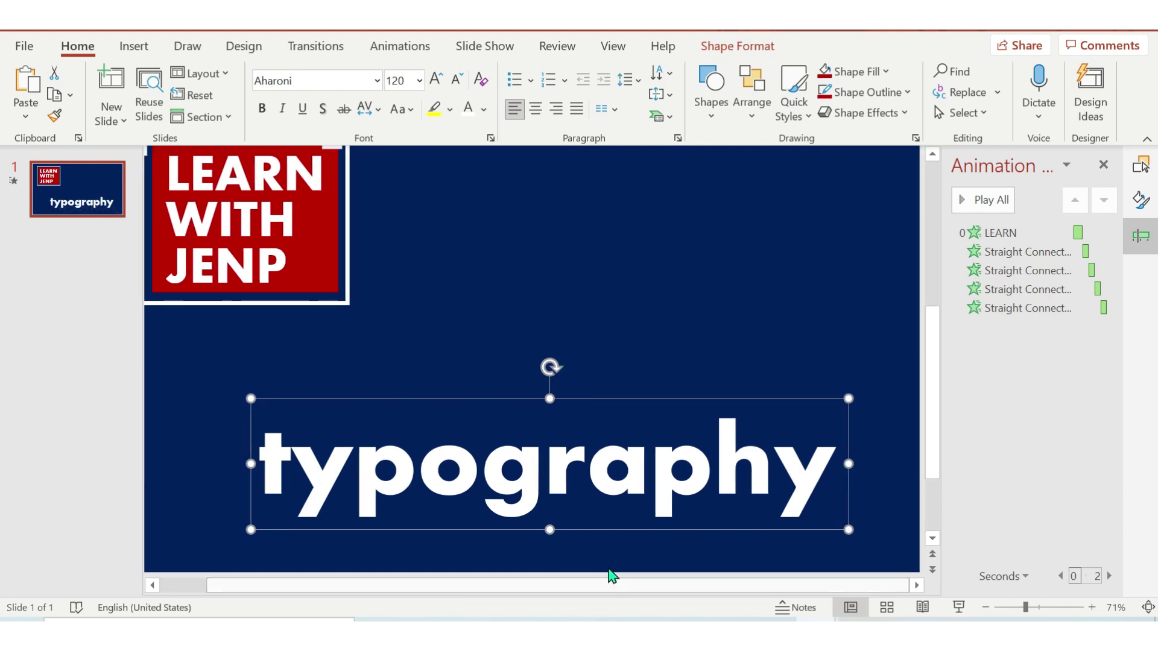
{"action": "left_click_drag", "start_coordinate": [621, 529], "coordinate": [678, 519]}
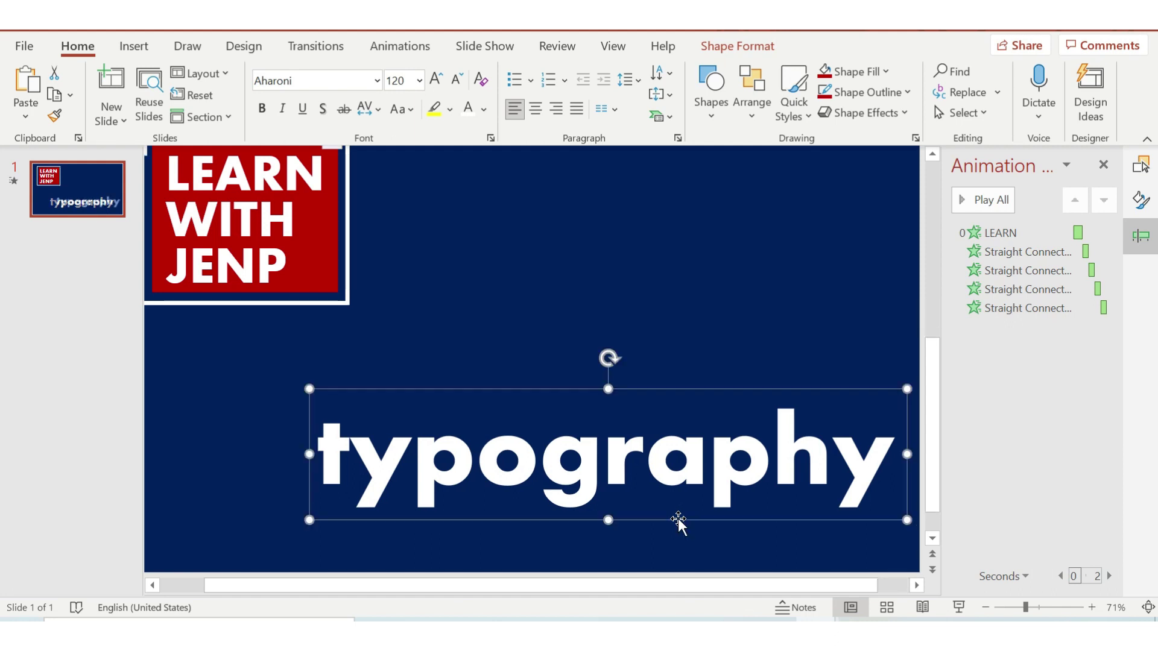
{"action": "left_click", "coordinate": [267, 480]}
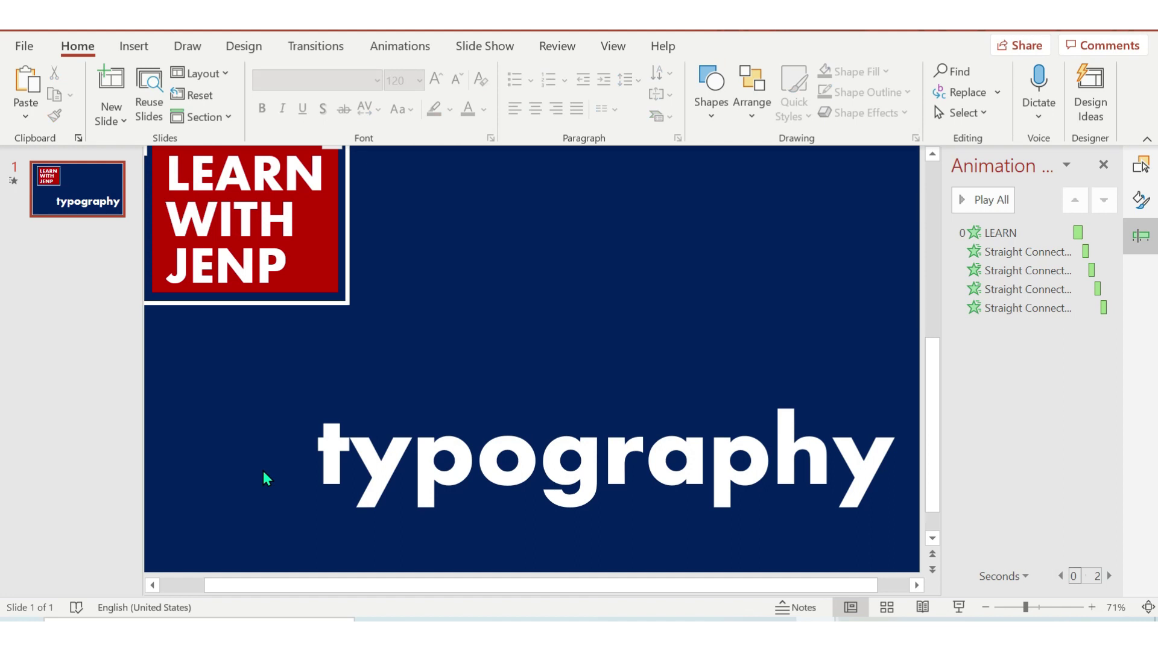
Step: Give 'typography' a Fly In entrance animation coming from the right
{"action": "left_click", "coordinate": [436, 511]}
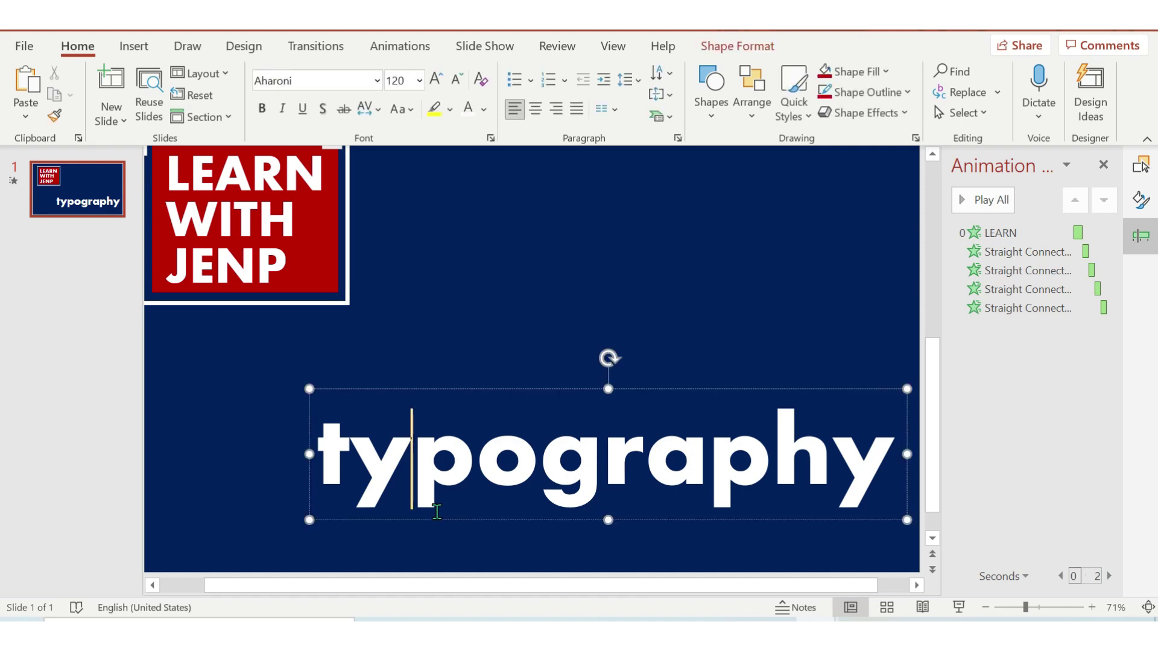
{"action": "left_click", "coordinate": [395, 45]}
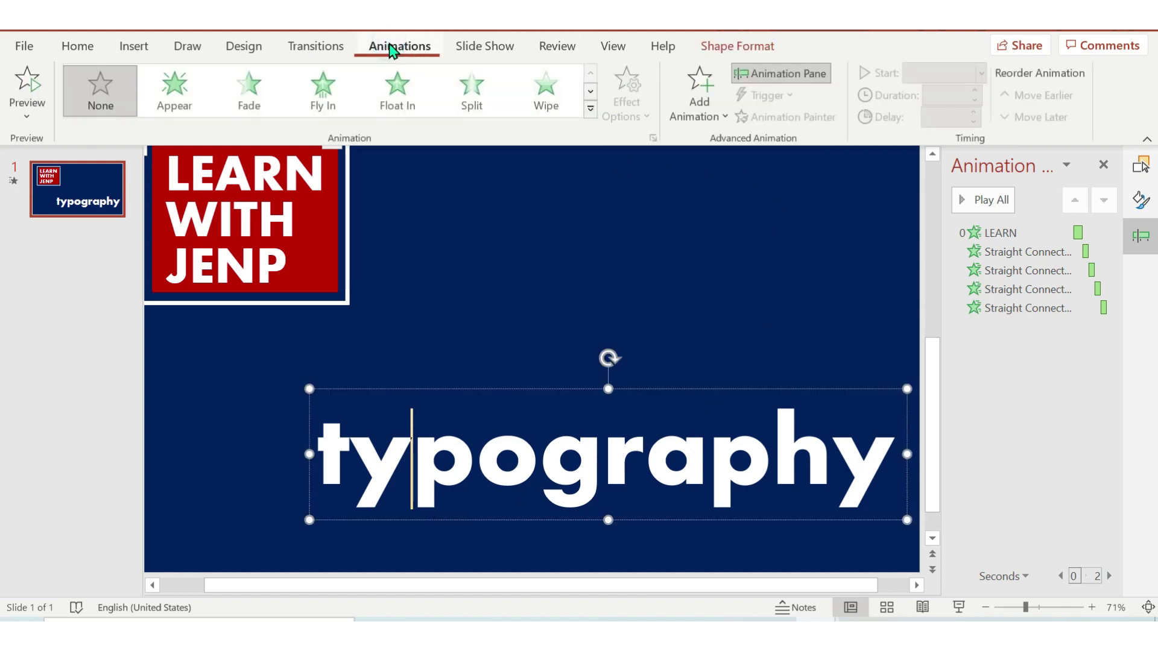
{"action": "left_click", "coordinate": [684, 113]}
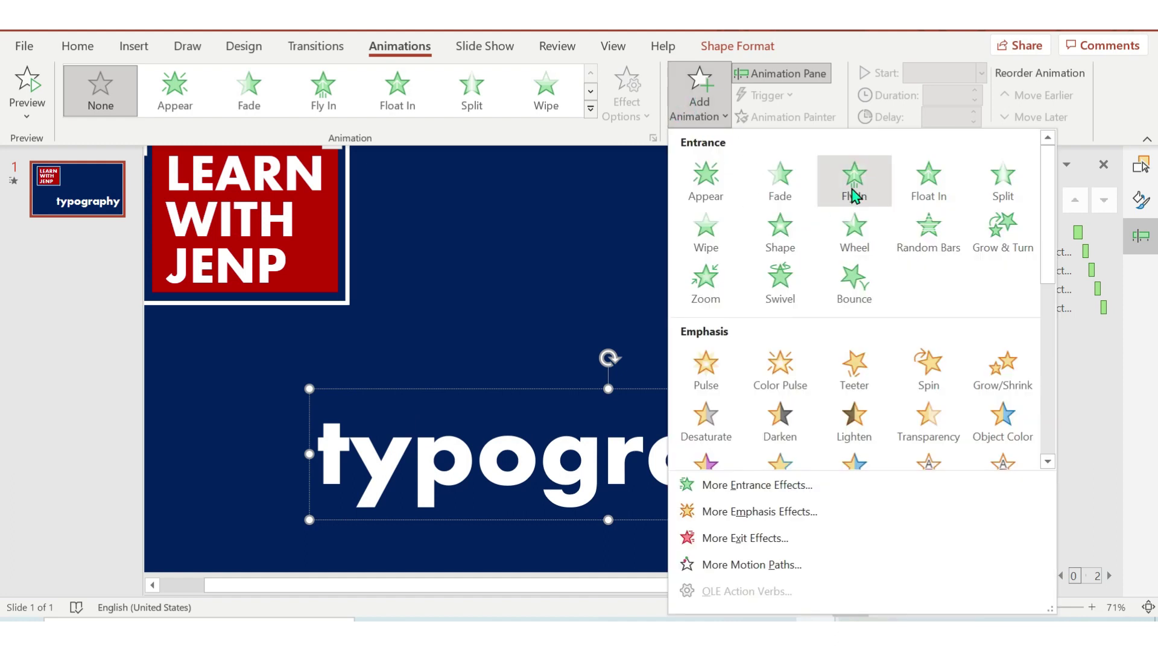
{"action": "left_click", "coordinate": [853, 184]}
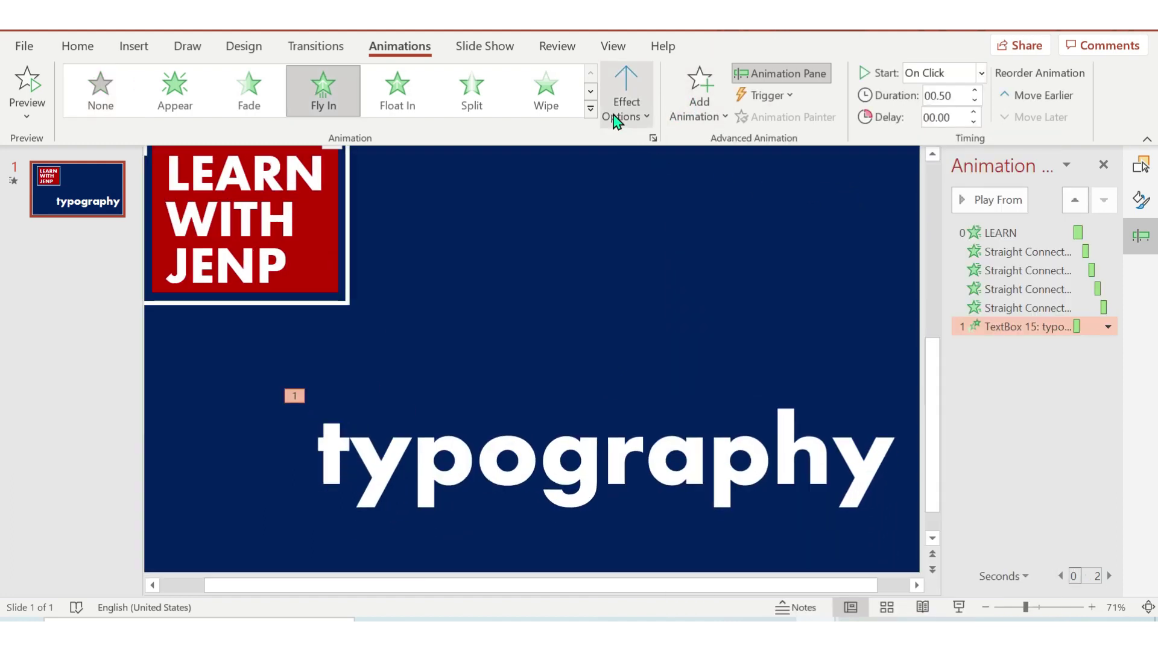
{"action": "left_click", "coordinate": [614, 118]}
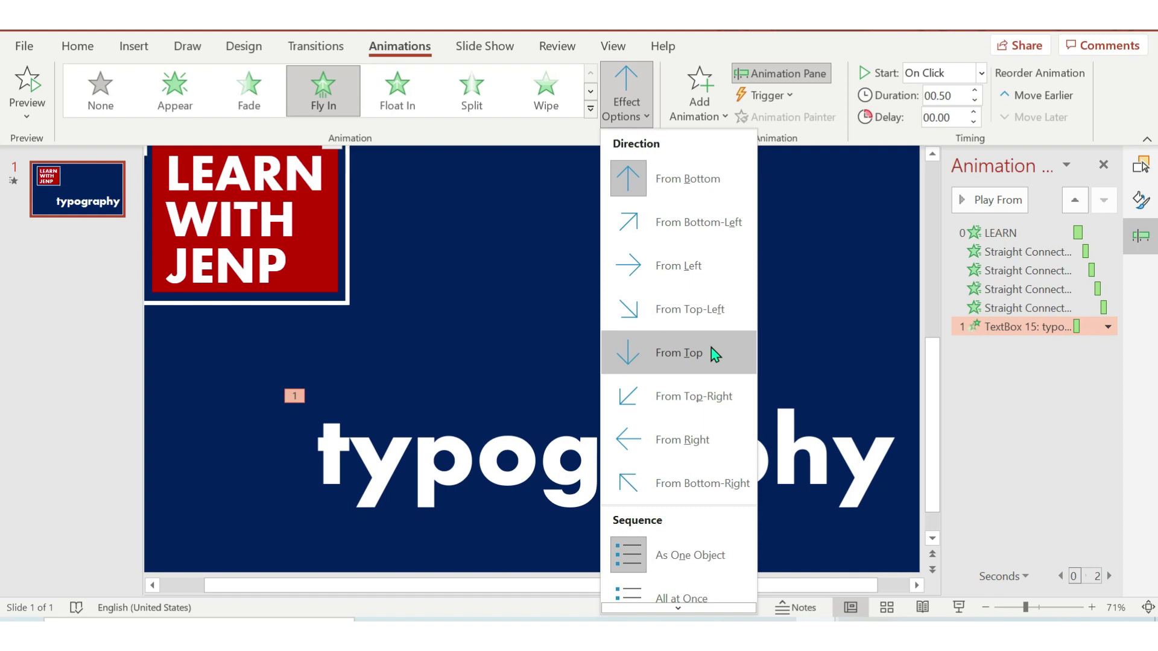
{"action": "left_click", "coordinate": [707, 443]}
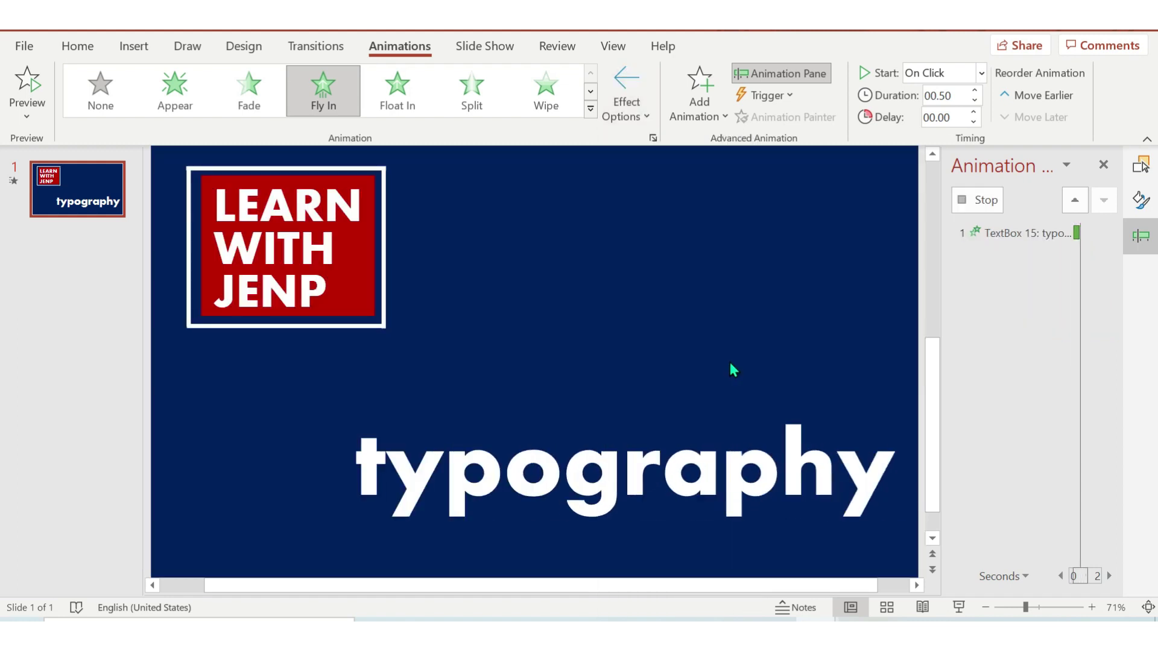
Step: Set the Fly In to start After Previous and preview the slide's animations
{"action": "left_click", "coordinate": [982, 73]}
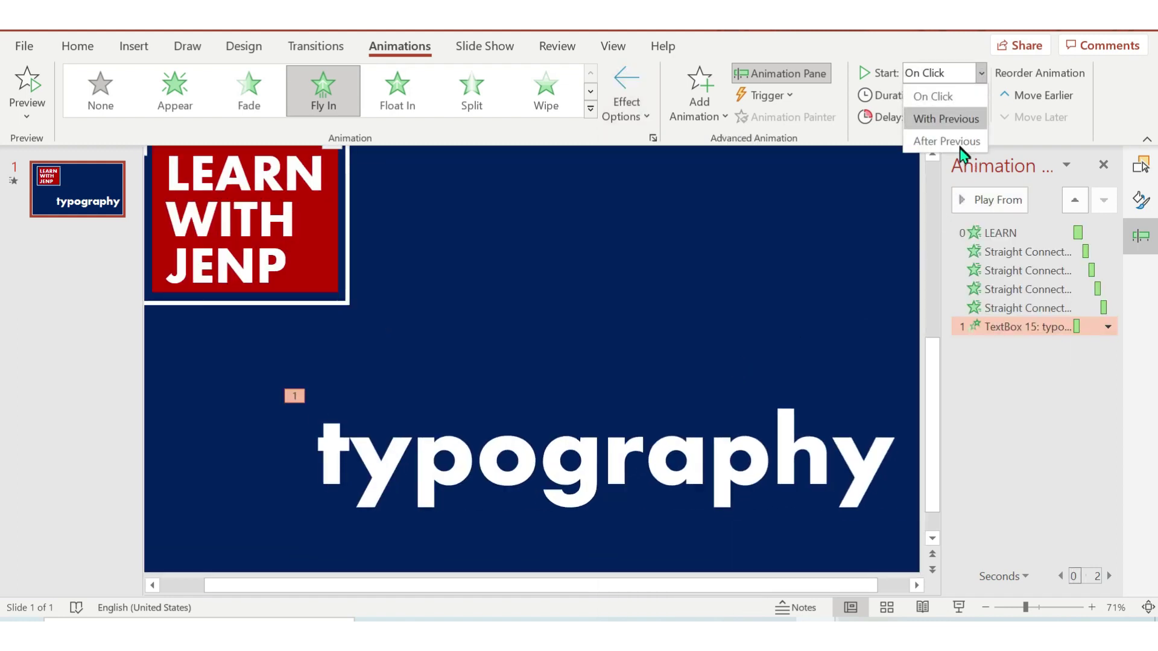
{"action": "left_click", "coordinate": [961, 152]}
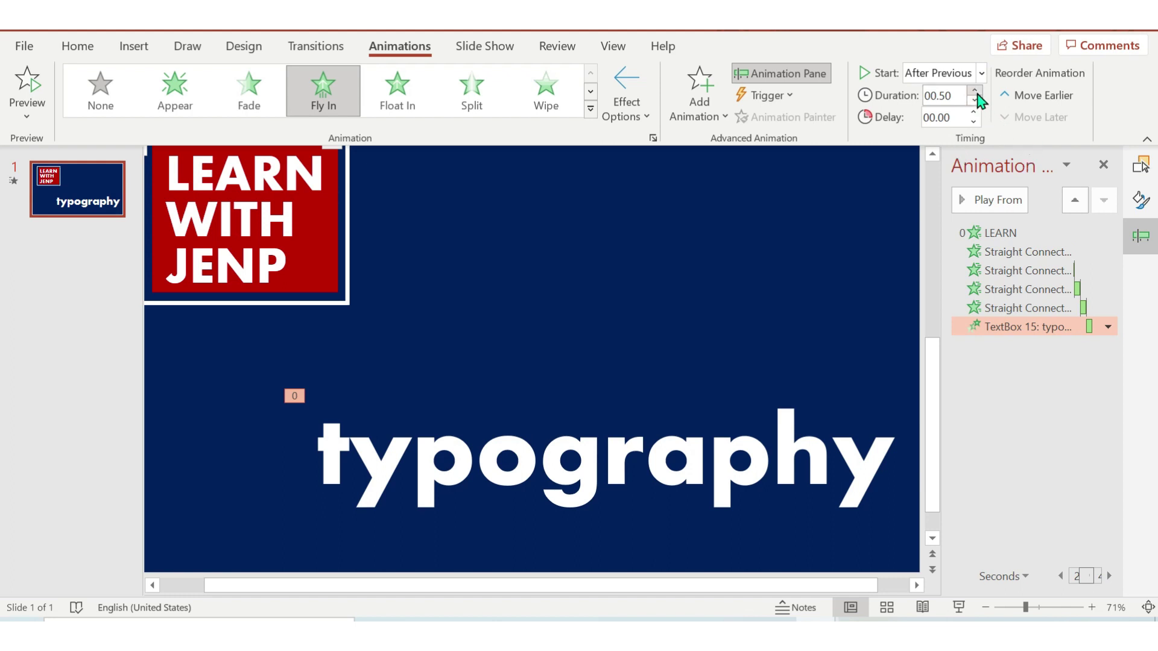
{"action": "left_click", "coordinate": [814, 305]}
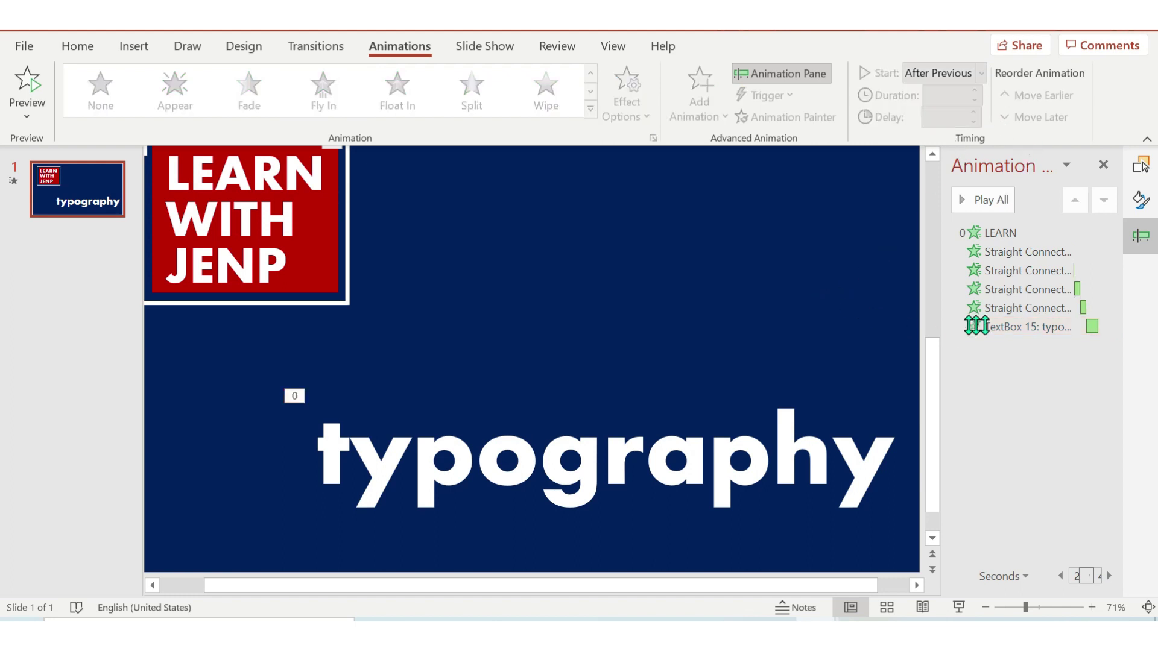
{"action": "left_click", "coordinate": [978, 326]}
{"action": "left_click", "coordinate": [997, 199]}
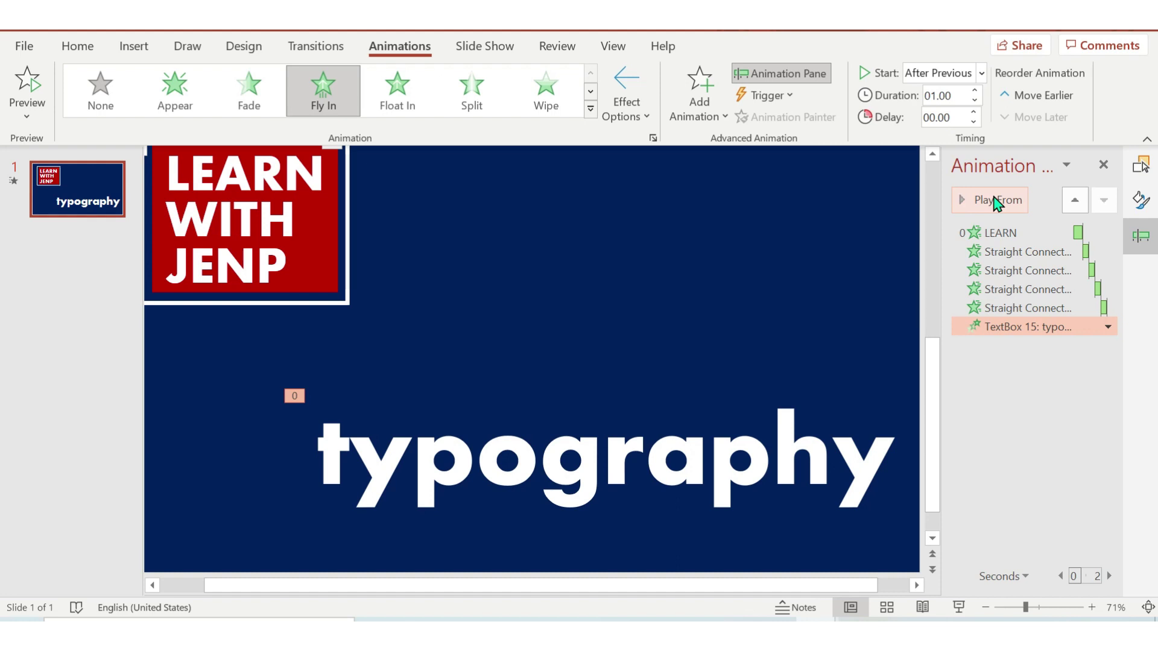
{"action": "left_click", "coordinate": [711, 255]}
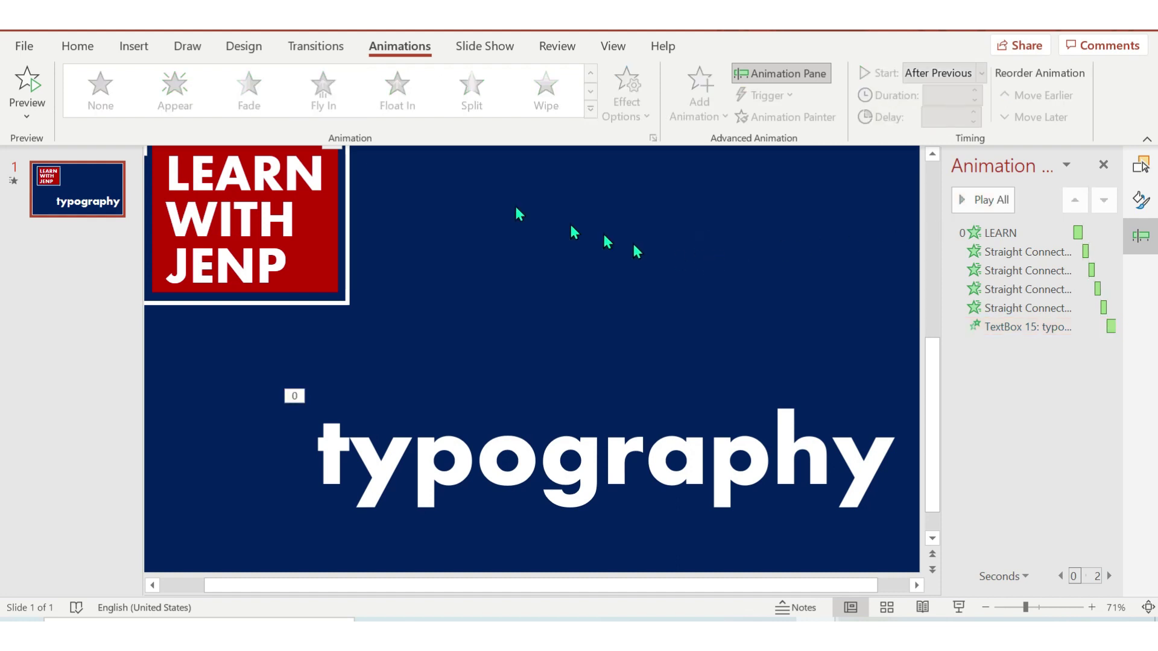
Step: Add a new text box above typography reading 'KINETIC'
{"action": "left_click", "coordinate": [128, 49]}
{"action": "left_click", "coordinate": [801, 109]}
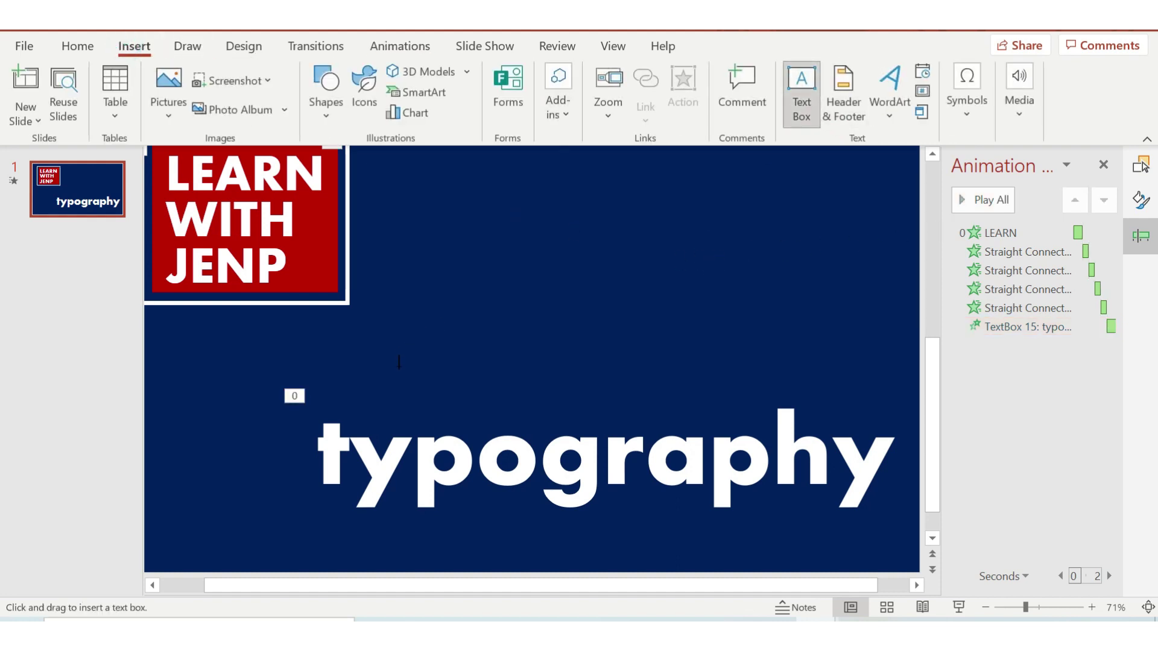
{"action": "left_click", "coordinate": [399, 362]}
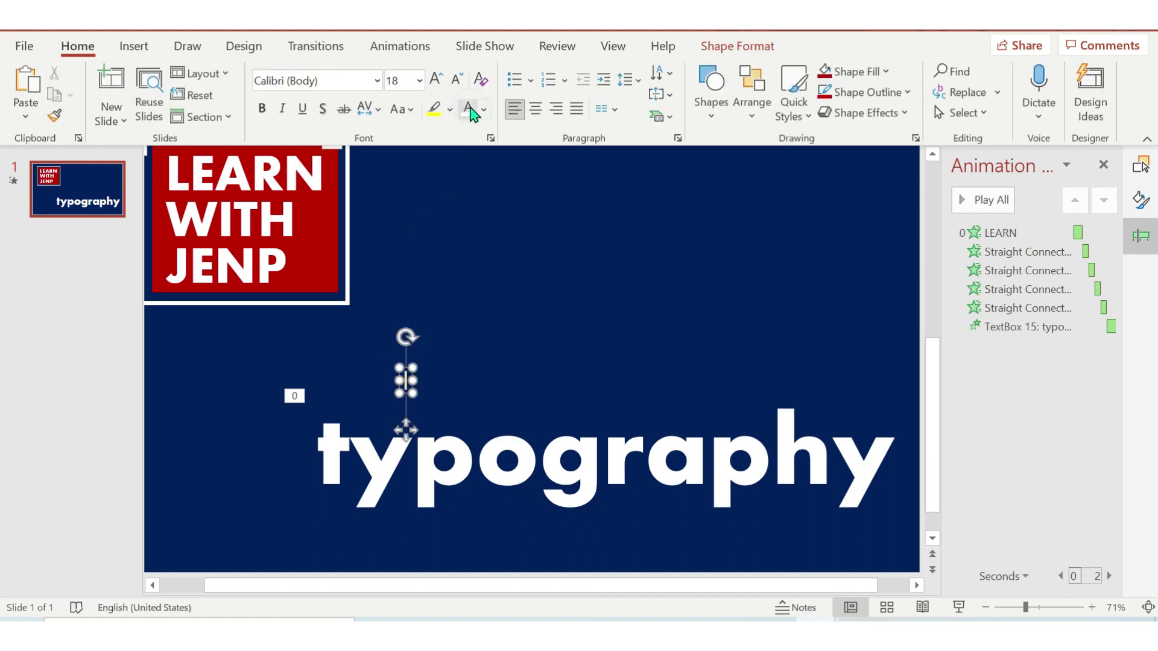
{"action": "type", "text": "KINE"}
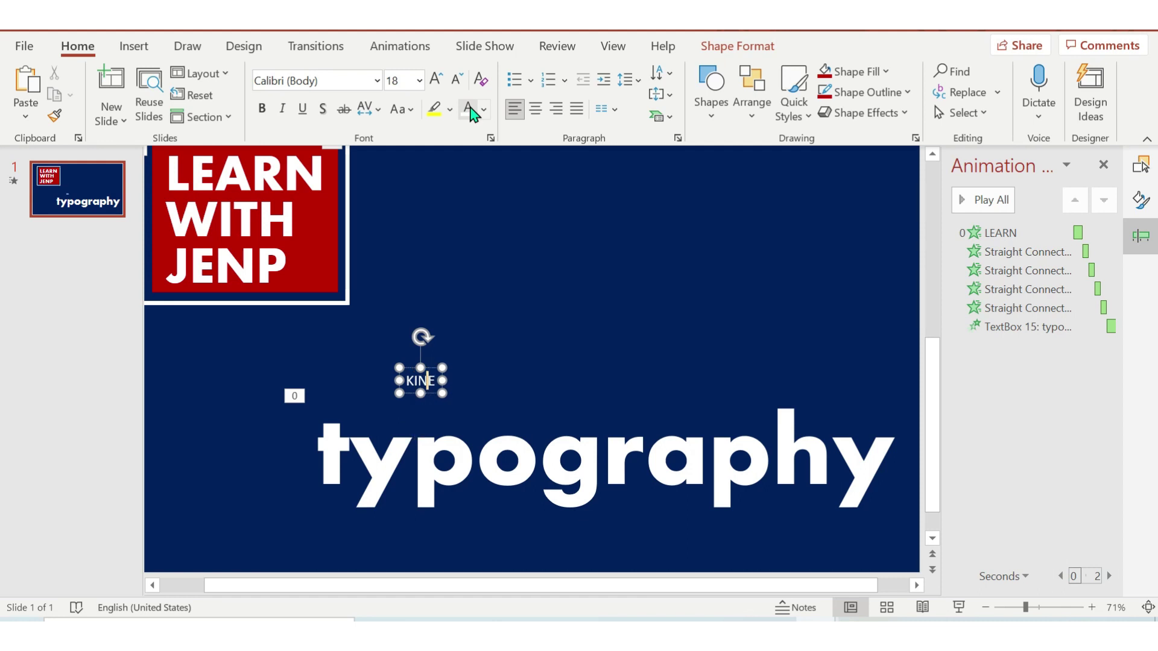
{"action": "type", "text": "TIC"}
{"action": "key", "text": "ctrl+a"}
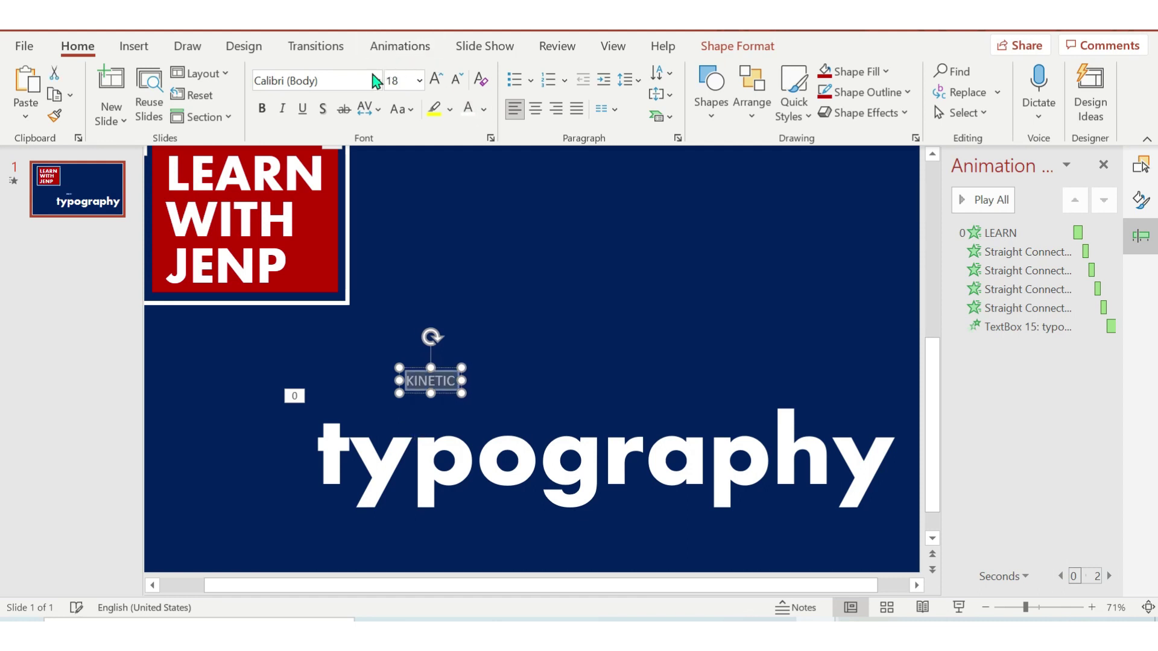
Step: Set KINETIC in the Aharoni font at 44 pt
{"action": "left_click", "coordinate": [376, 81]}
{"action": "left_click", "coordinate": [311, 212]}
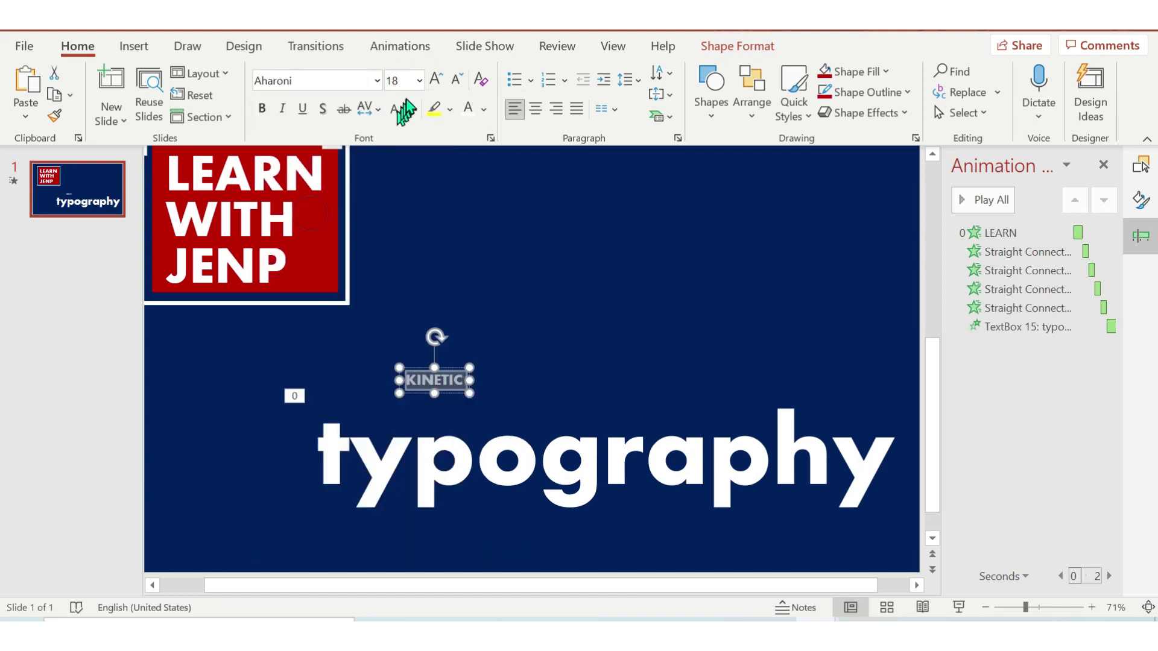
{"action": "left_click", "coordinate": [419, 80]}
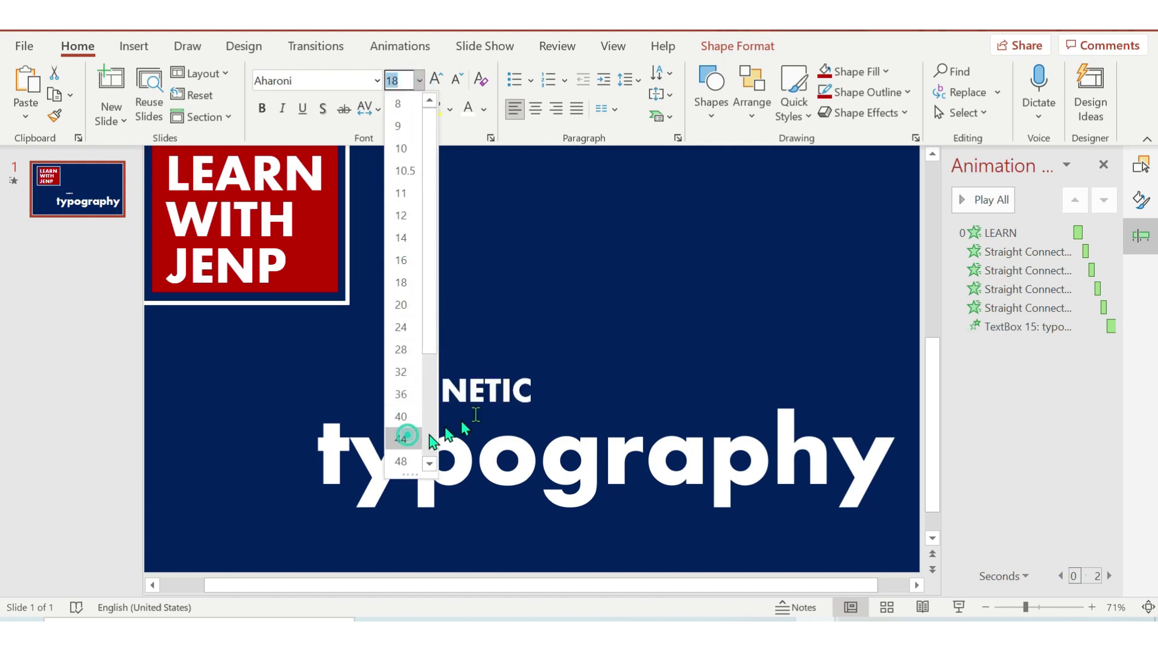
{"action": "left_click", "coordinate": [401, 439]}
{"action": "left_click", "coordinate": [618, 375]}
Step: Move KINETIC just above typography, to the right of the logo
{"action": "left_click", "coordinate": [518, 389]}
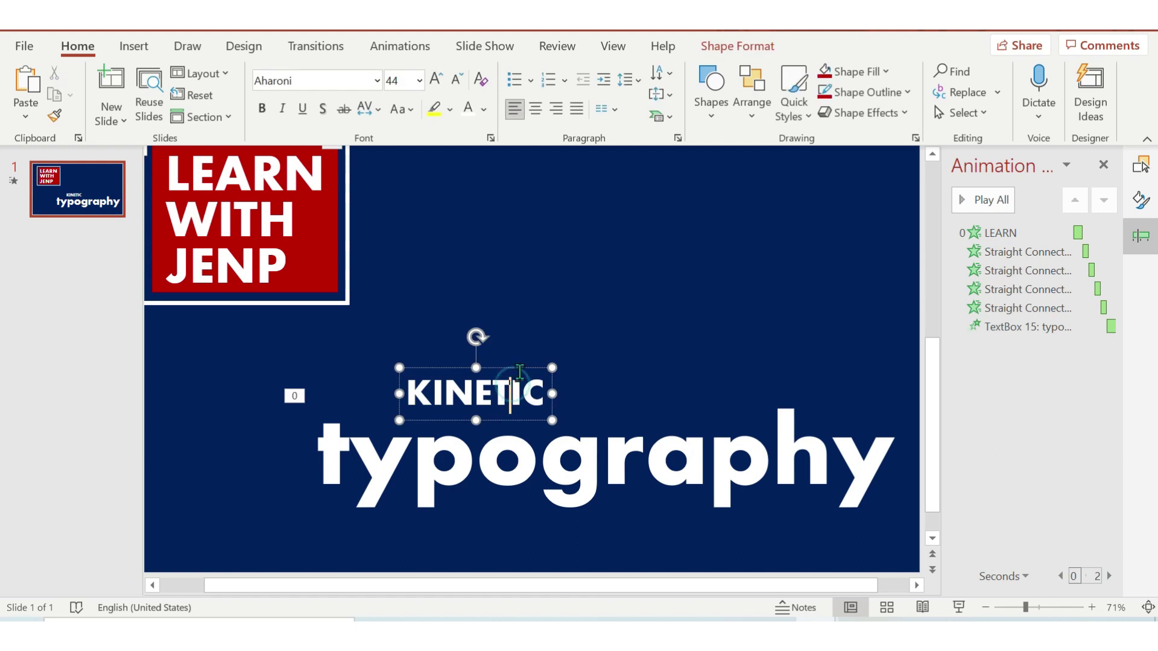
{"action": "left_click_drag", "start_coordinate": [518, 367], "coordinate": [483, 310]}
{"action": "mouse_move", "coordinate": [479, 364]}
{"action": "left_mouse_down"}
{"action": "mouse_move", "coordinate": [461, 367]}
{"action": "mouse_move", "coordinate": [471, 355]}
{"action": "left_mouse_up"}
{"action": "left_click", "coordinate": [560, 316]}
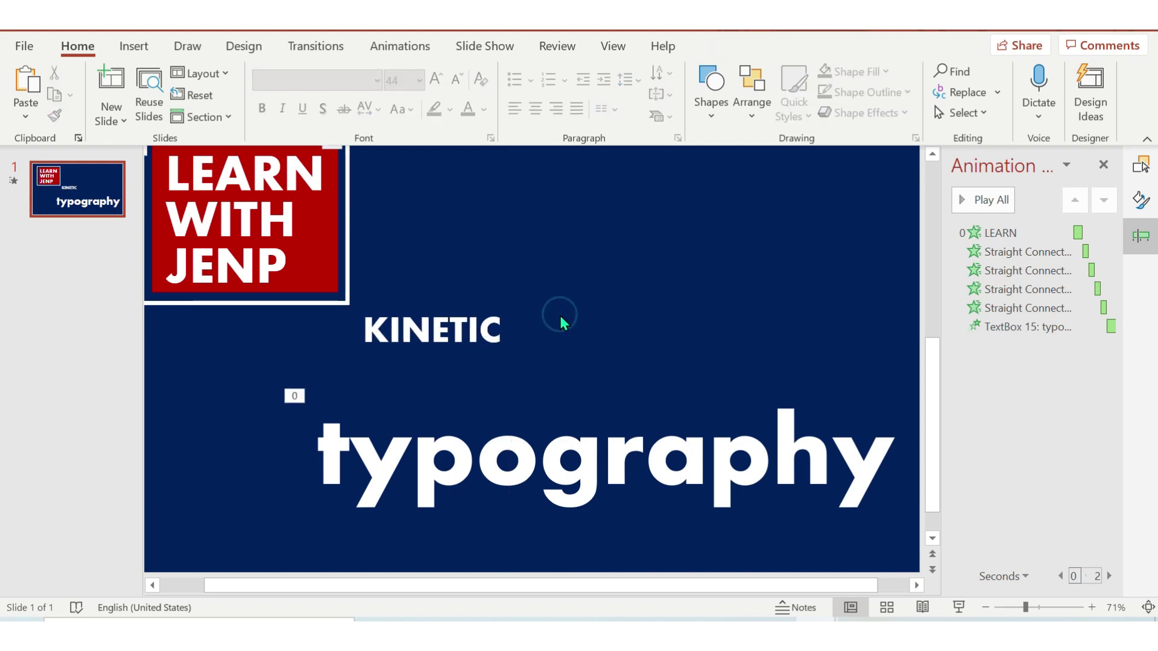
Step: Draw a rectangle covering the KINETIC label
{"action": "left_click", "coordinate": [134, 46]}
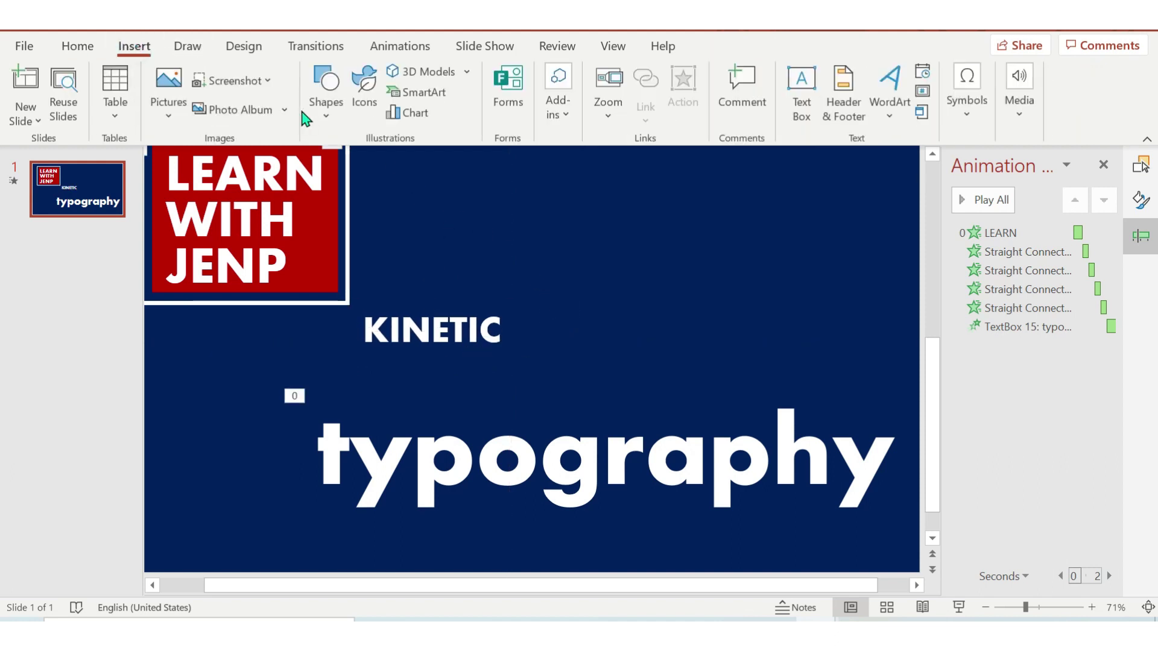
{"action": "left_click", "coordinate": [326, 90]}
{"action": "left_click", "coordinate": [372, 164]}
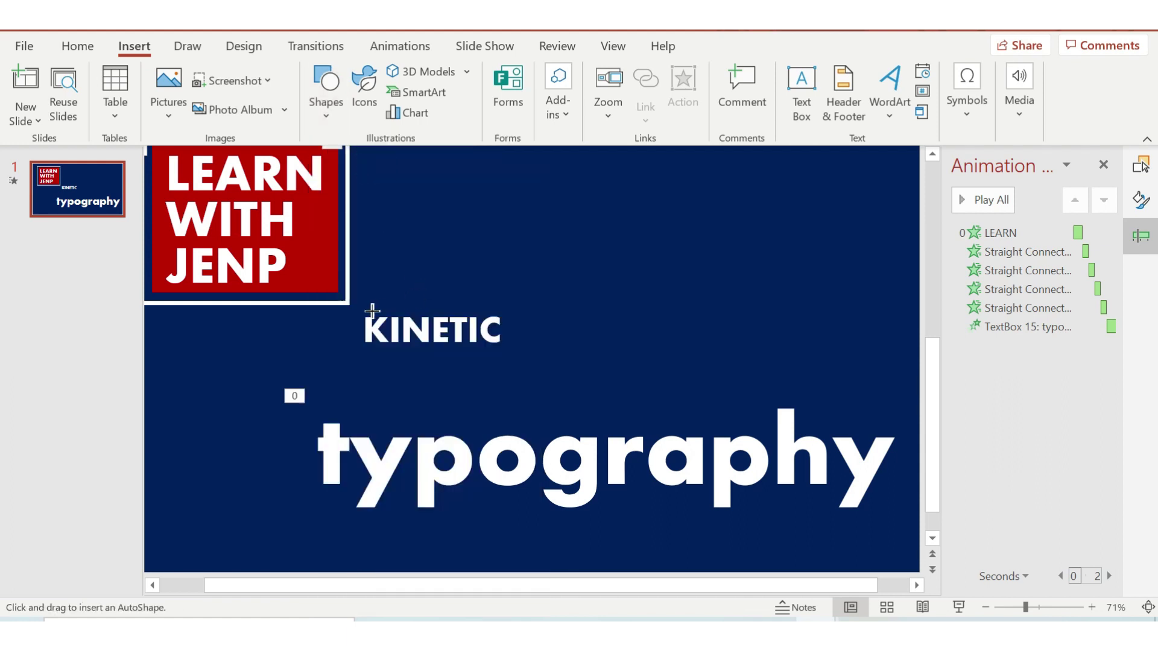
{"action": "left_click_drag", "start_coordinate": [357, 307], "coordinate": [498, 345]}
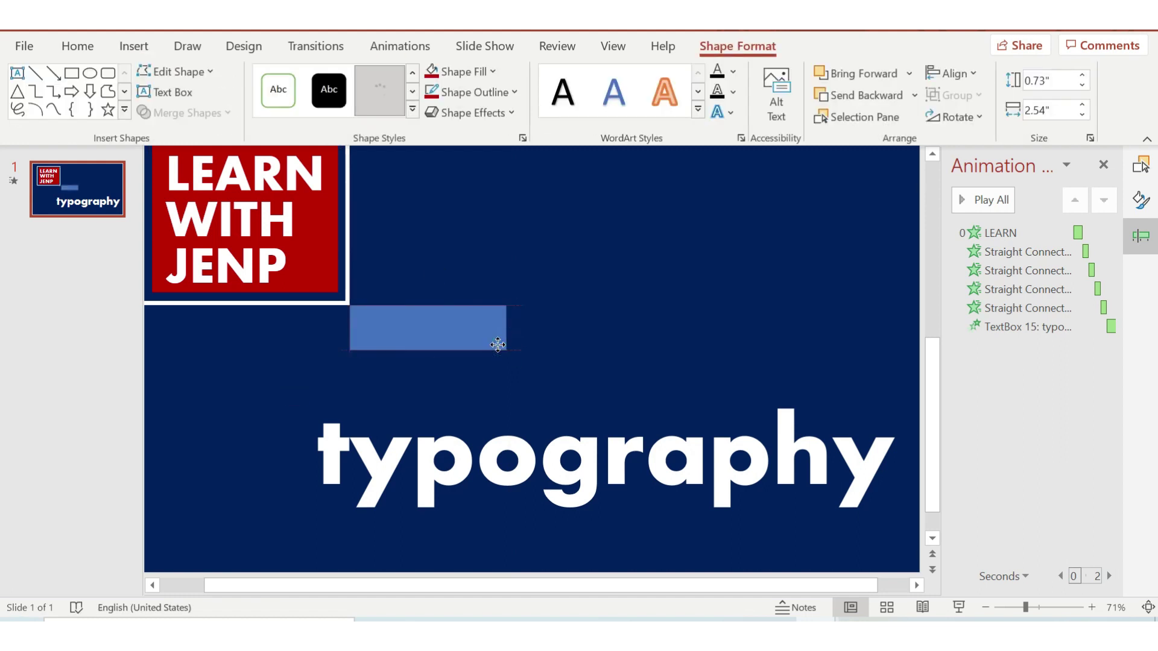
Step: Fill the rectangle with dark red
{"action": "left_click", "coordinate": [453, 72]}
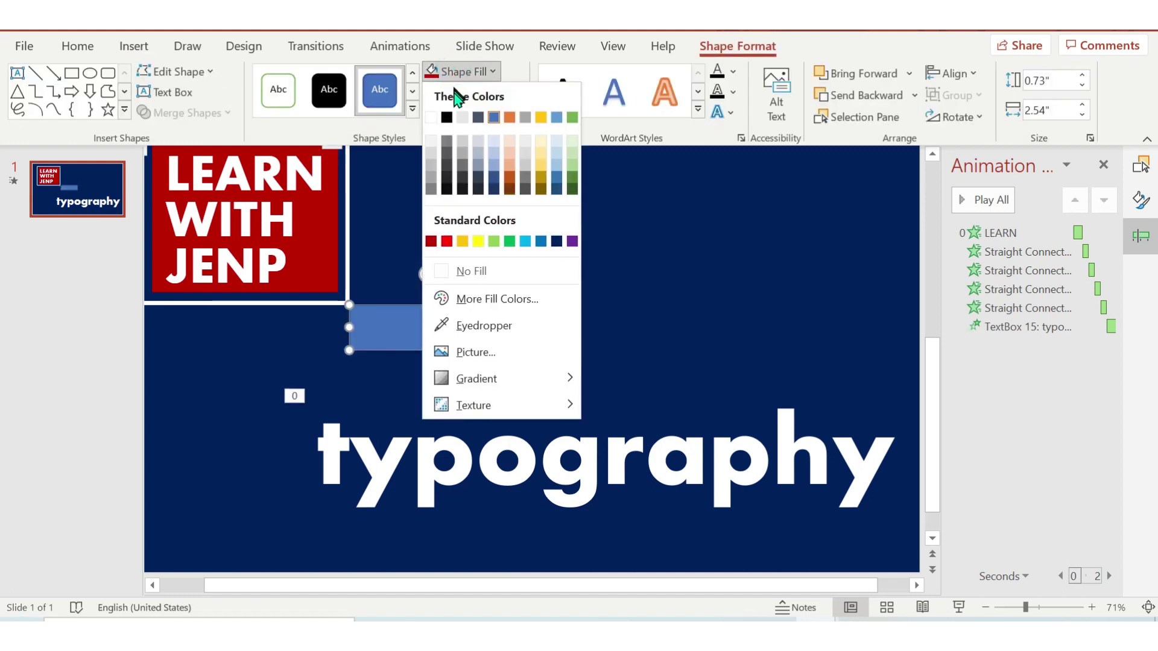
{"action": "left_click", "coordinate": [430, 242]}
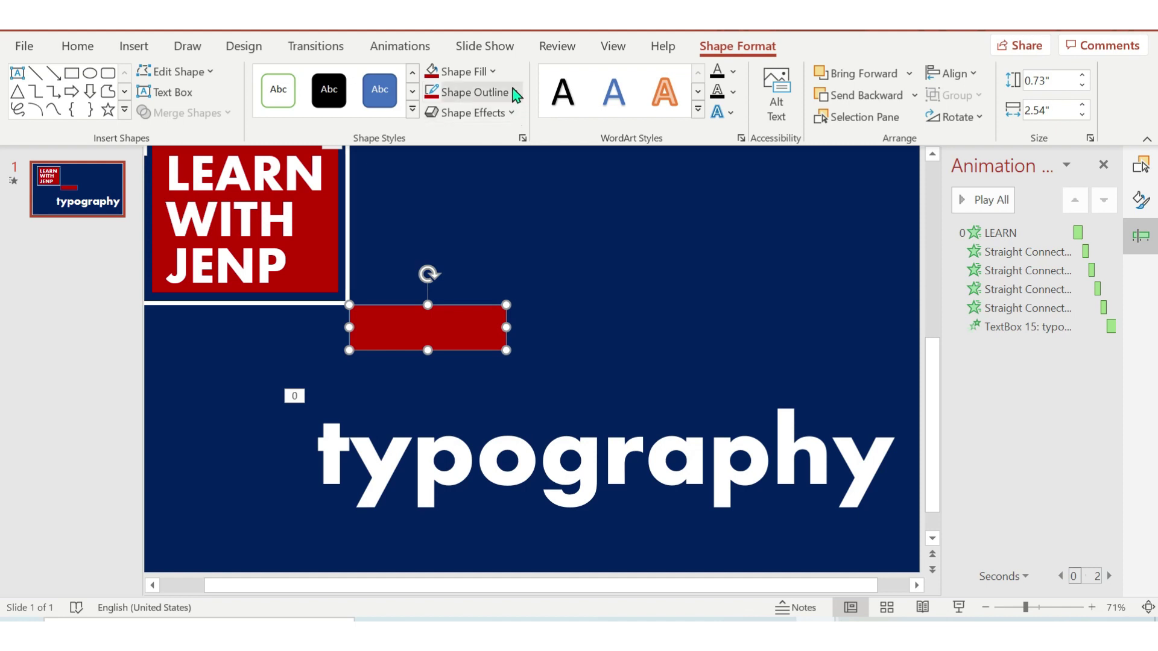
{"action": "left_click", "coordinate": [432, 96]}
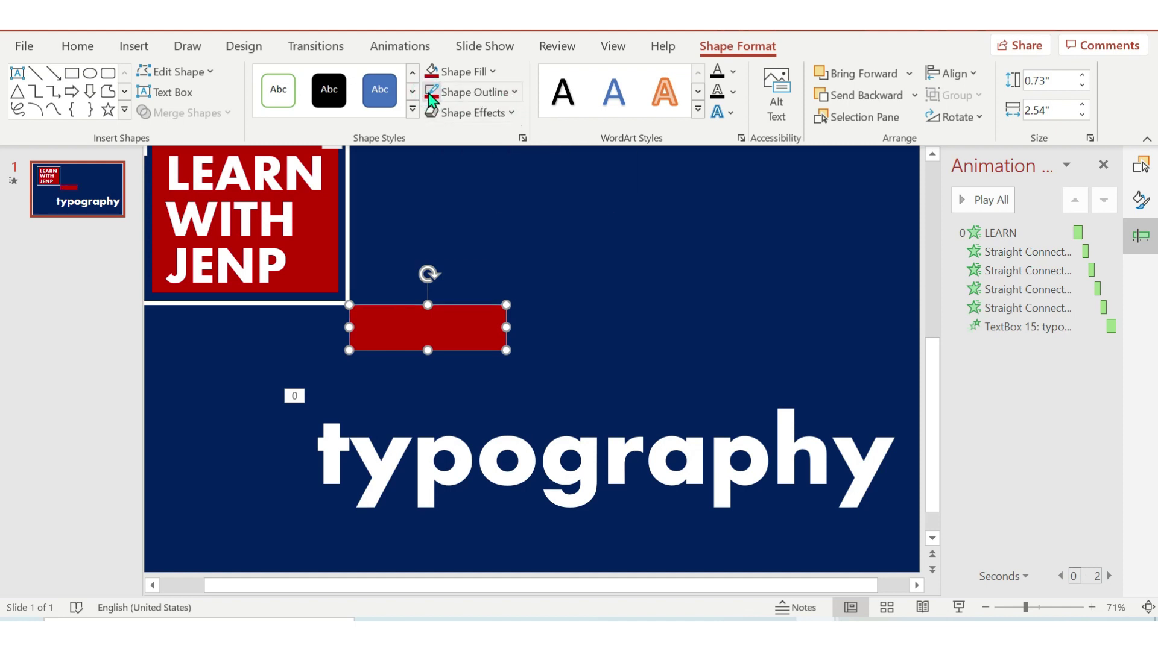
Step: Send the red rectangle behind KINETIC and shift the text slightly left
{"action": "right_click", "coordinate": [474, 333]}
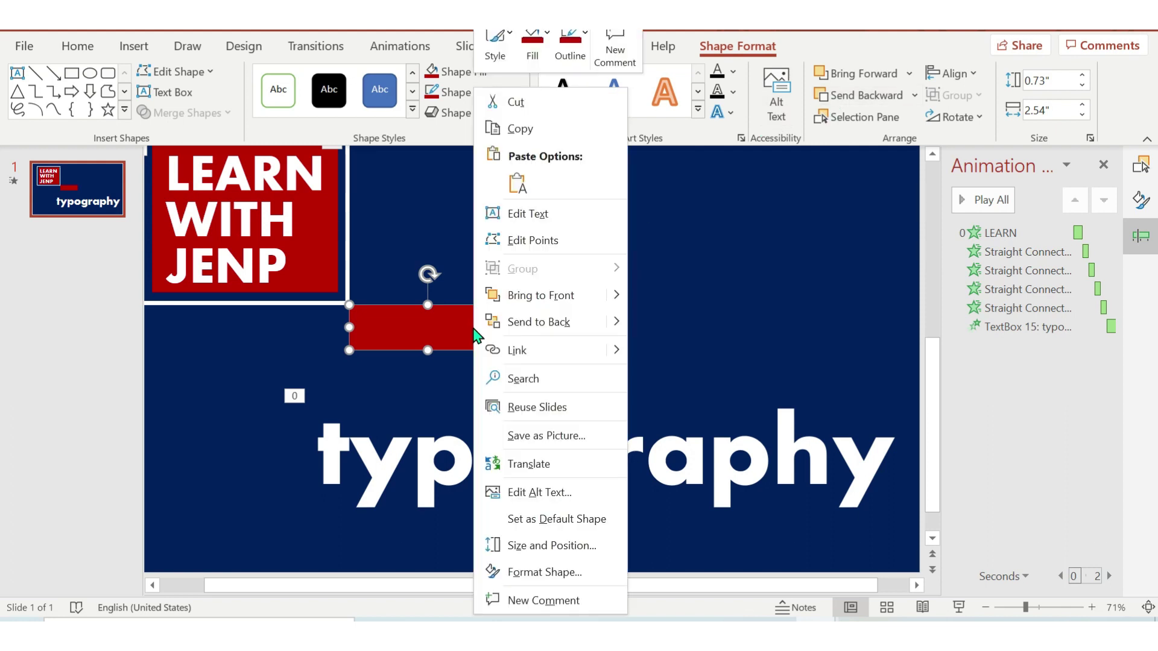
{"action": "left_click", "coordinate": [509, 321]}
{"action": "left_click", "coordinate": [564, 279]}
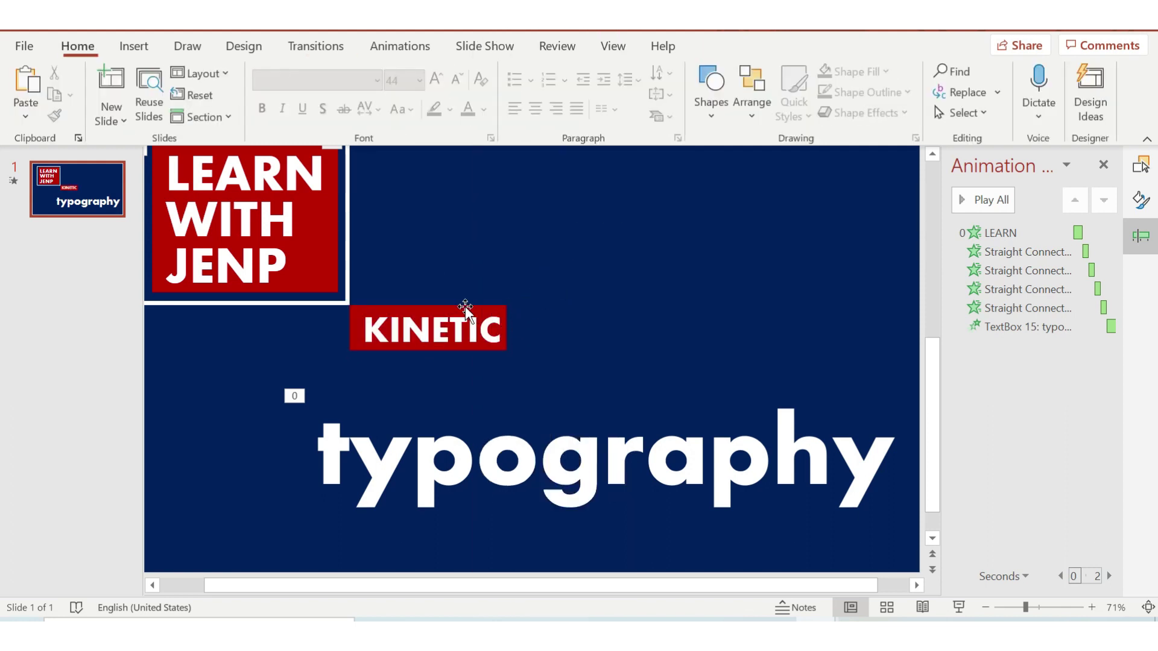
{"action": "left_click", "coordinate": [465, 308]}
{"action": "left_click_drag", "start_coordinate": [465, 307], "coordinate": [457, 307]}
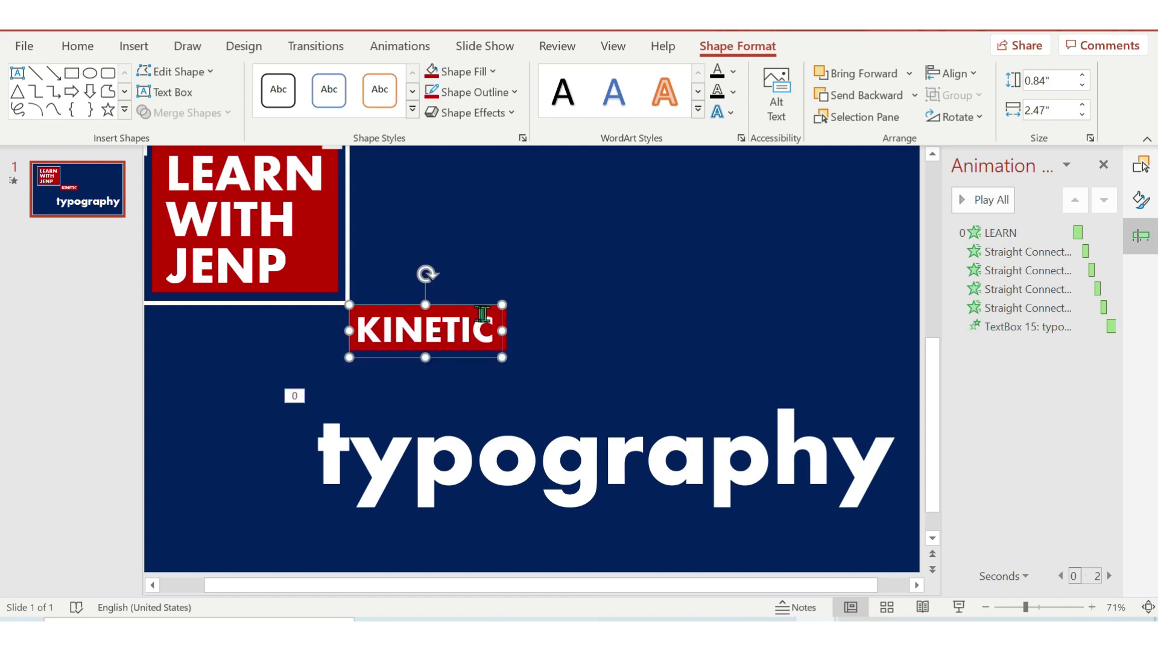
{"action": "left_click", "coordinate": [528, 306]}
Step: Centre KINETIC on the red bar, nudging the rectangle slightly right
{"action": "left_click", "coordinate": [506, 317]}
{"action": "left_click", "coordinate": [530, 334]}
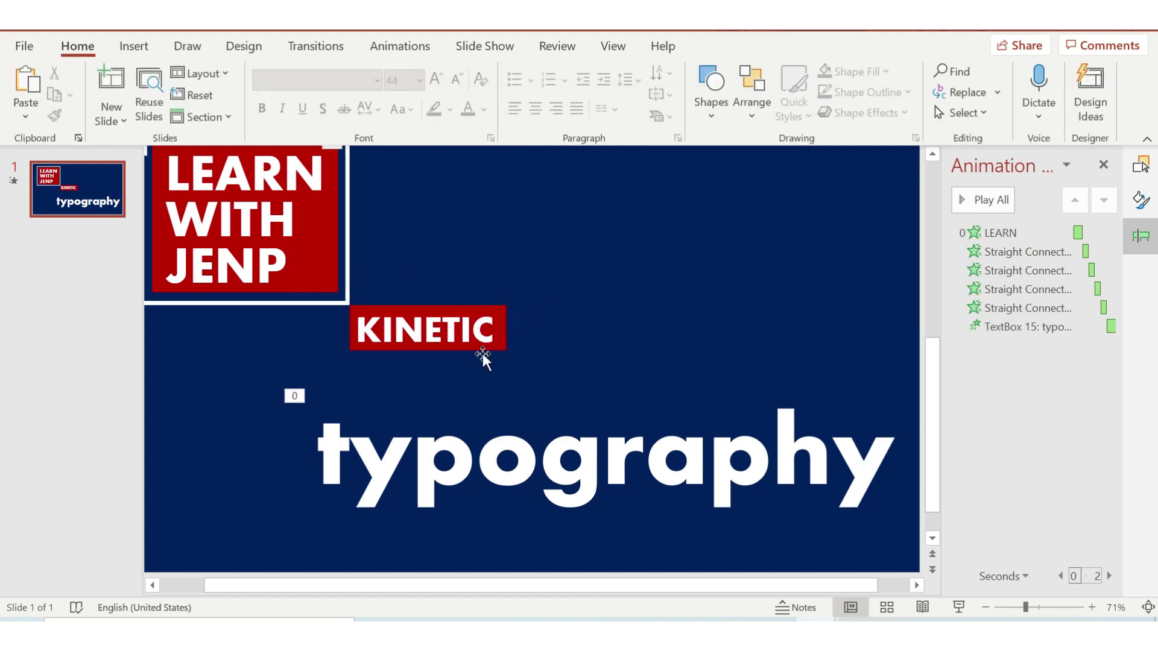
{"action": "left_click", "coordinate": [482, 356]}
{"action": "left_click_drag", "start_coordinate": [481, 355], "coordinate": [487, 371]}
{"action": "left_click_drag", "start_coordinate": [486, 308], "coordinate": [495, 302]}
{"action": "left_click", "coordinate": [474, 342]}
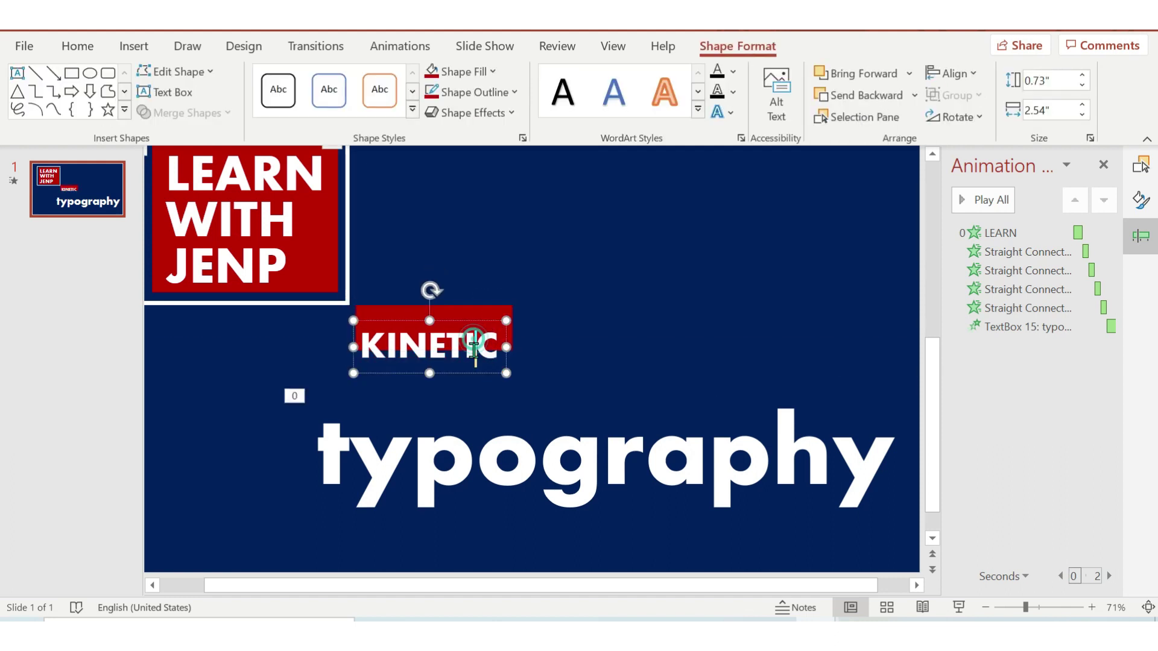
{"action": "left_click_drag", "start_coordinate": [471, 369], "coordinate": [477, 354]}
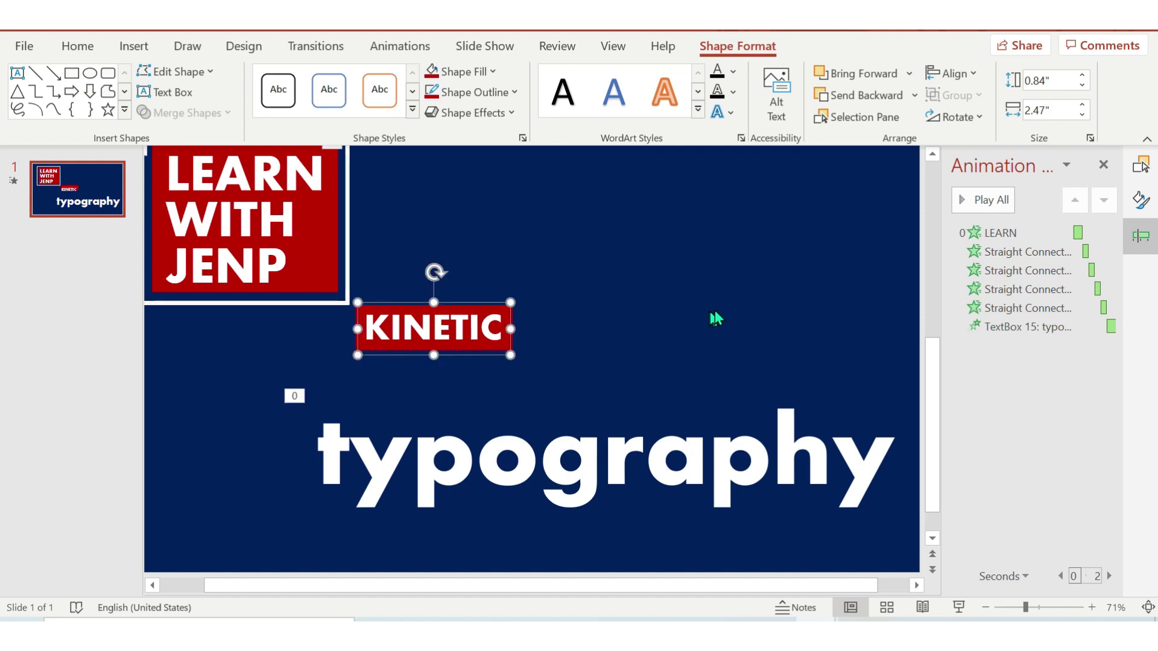
{"action": "left_click", "coordinate": [1140, 165]}
Step: Group the KINETIC text box with its red rectangle
{"action": "left_click", "coordinate": [998, 251]}
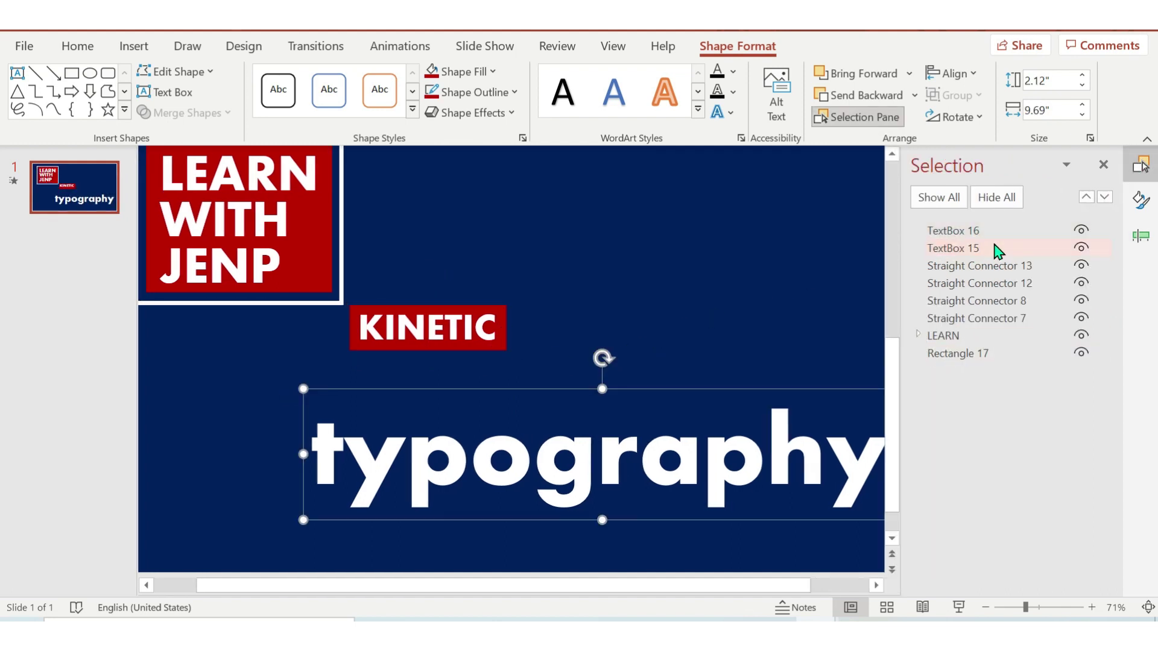
{"action": "left_click", "coordinate": [982, 356]}
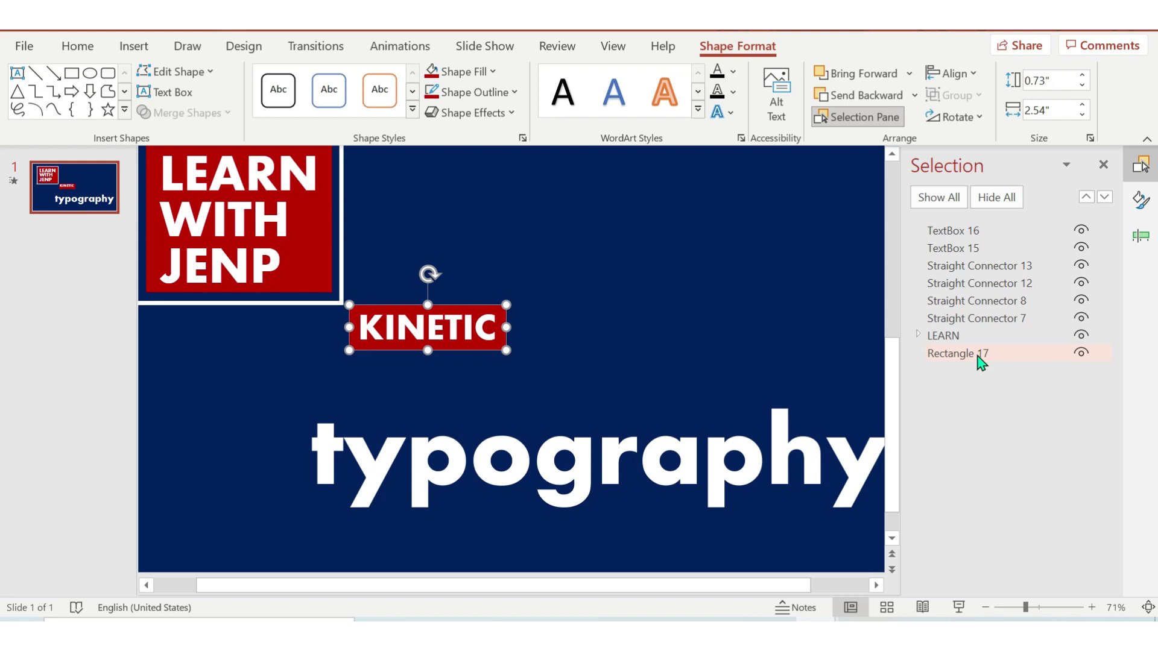
{"action": "left_click", "coordinate": [981, 249]}
{"action": "left_click", "coordinate": [982, 234]}
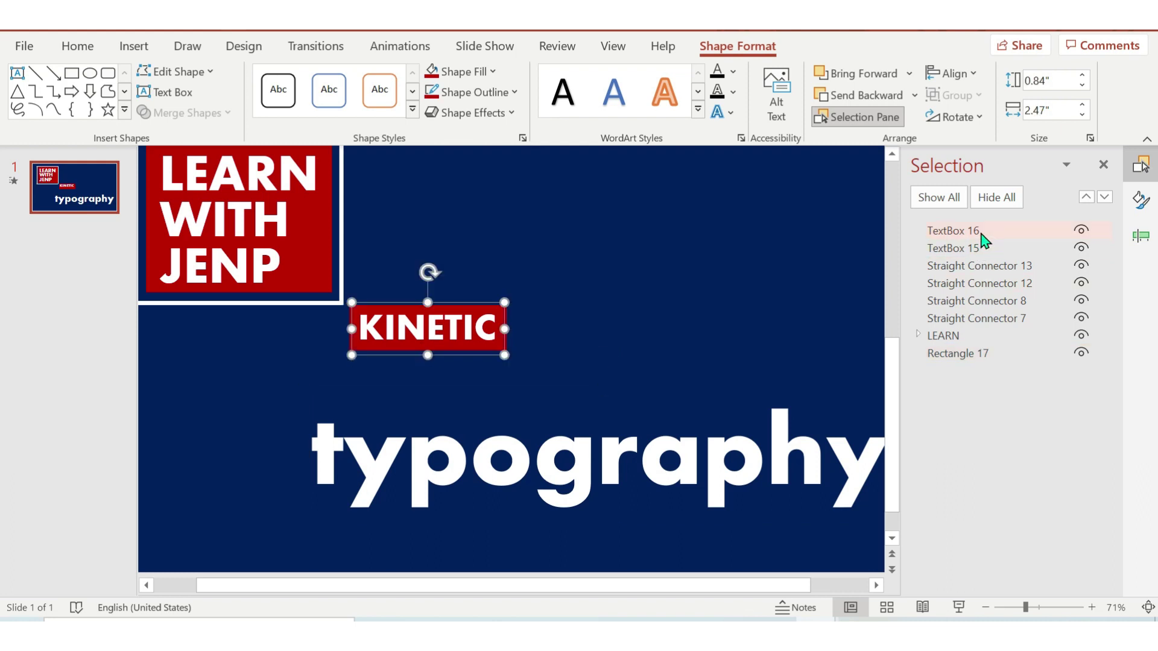
{"action": "left_click", "coordinate": [989, 354], "text": "ctrl"}
{"action": "key", "text": "ctrl+g"}
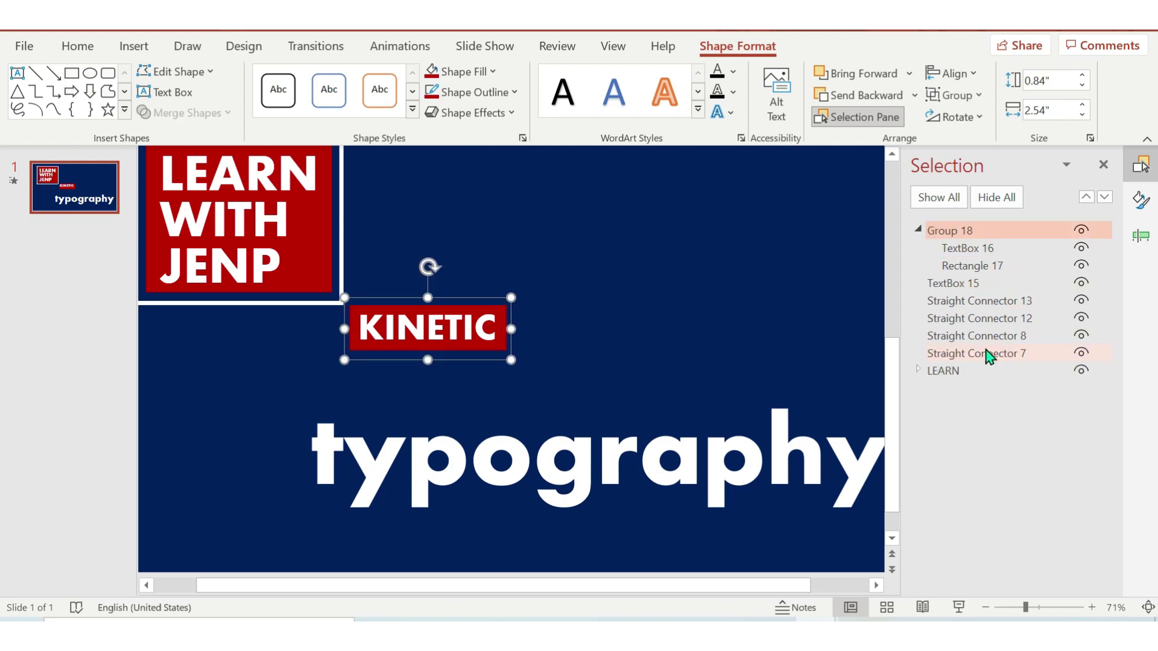
Step: Rename the new group 'KINETIC' in the selection list
{"action": "left_click", "coordinate": [947, 235]}
{"action": "left_click_drag", "start_coordinate": [978, 231], "coordinate": [899, 245]}
{"action": "type", "text": "KIN"}
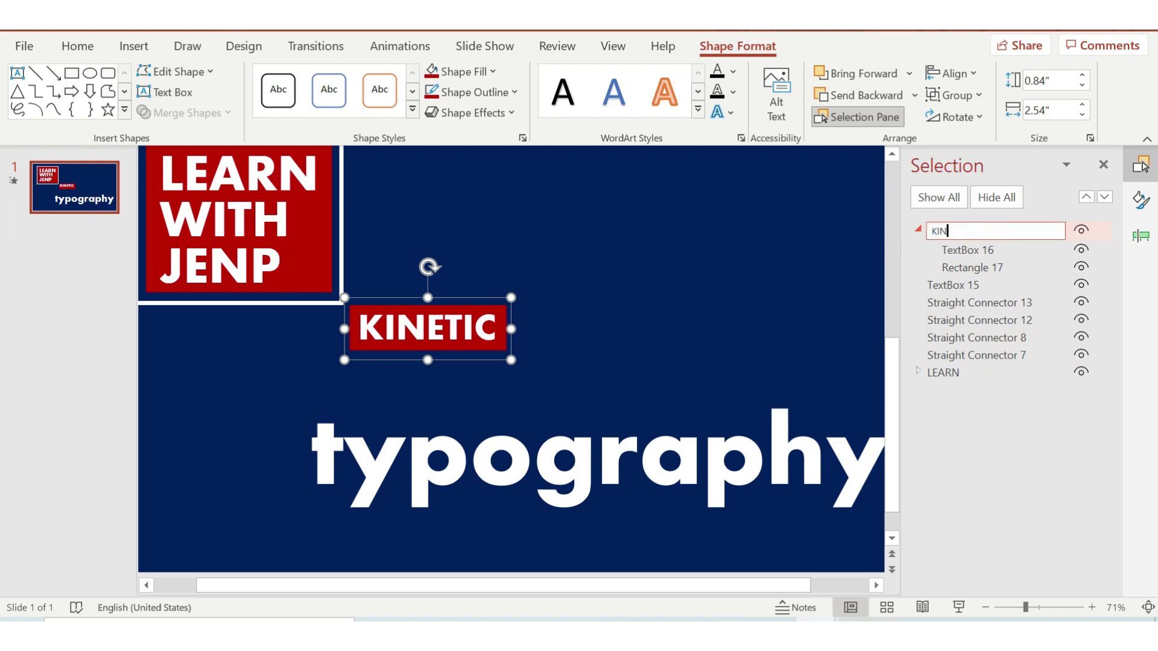
{"action": "type", "text": "ETIC"}
{"action": "key", "text": "Return"}
{"action": "left_click", "coordinate": [918, 230]}
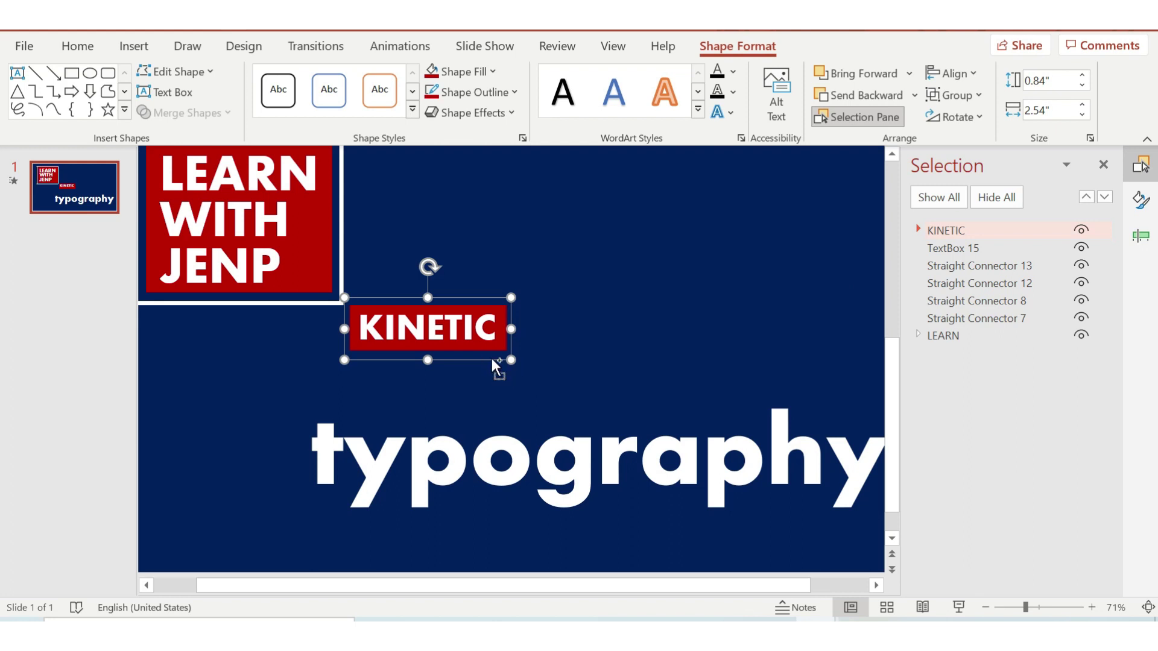
Step: Duplicate the KINETIC group and move the copy to the lower right near typography
{"action": "key", "text": "ctrl+d"}
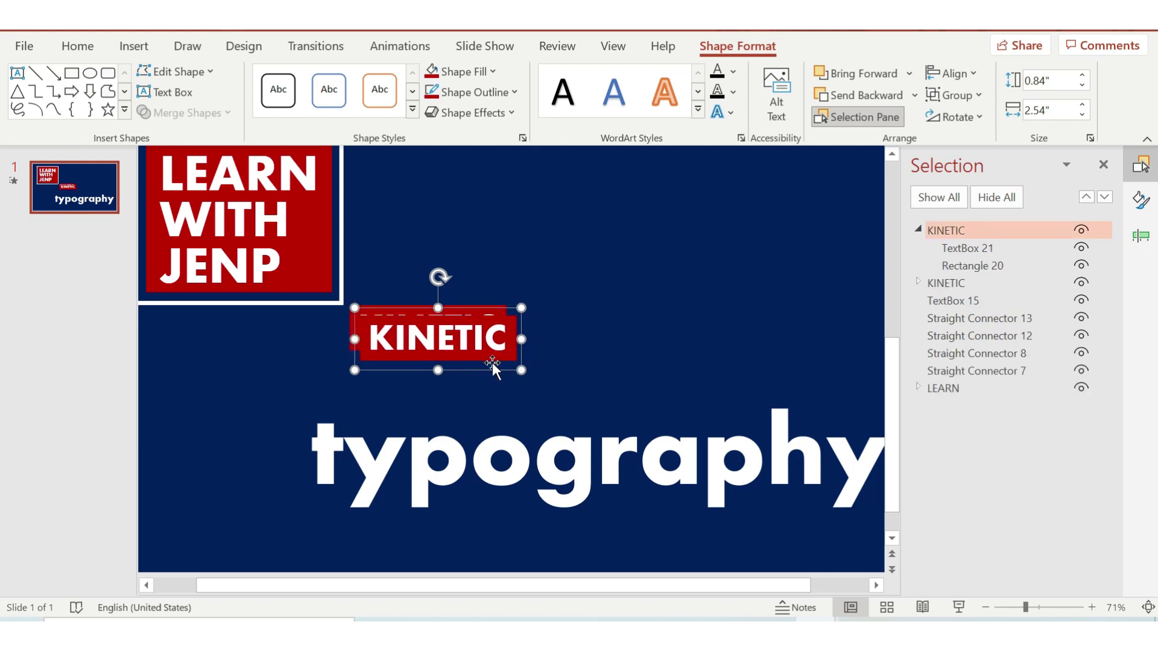
{"action": "left_click_drag", "start_coordinate": [607, 436], "coordinate": [801, 535]}
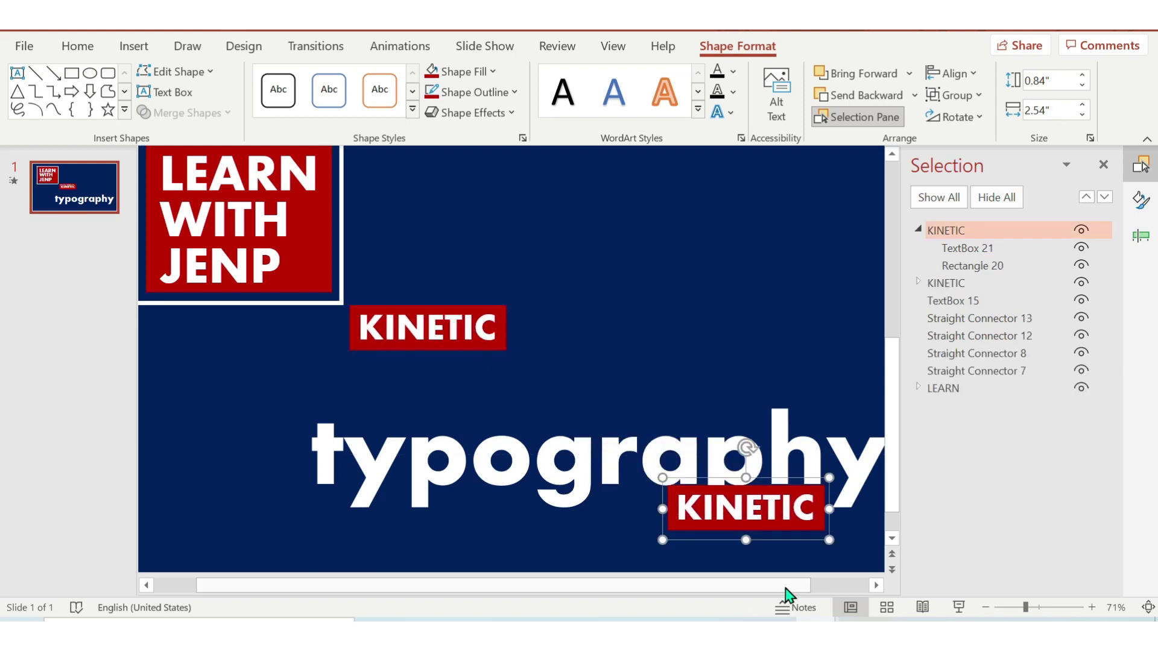
{"action": "left_click", "coordinate": [876, 587]}
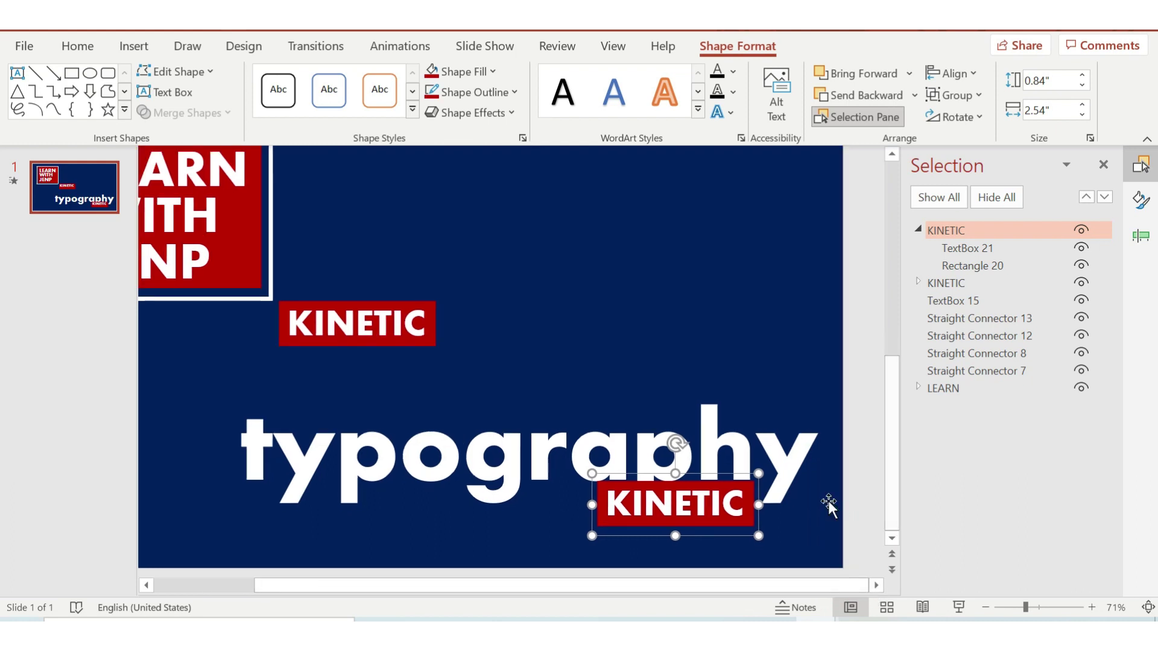
{"action": "left_click_drag", "start_coordinate": [742, 539], "coordinate": [761, 407]}
Step: Change the copy's text to 'TUTORIAL' and widen its red bar to fit
{"action": "left_click", "coordinate": [738, 374]}
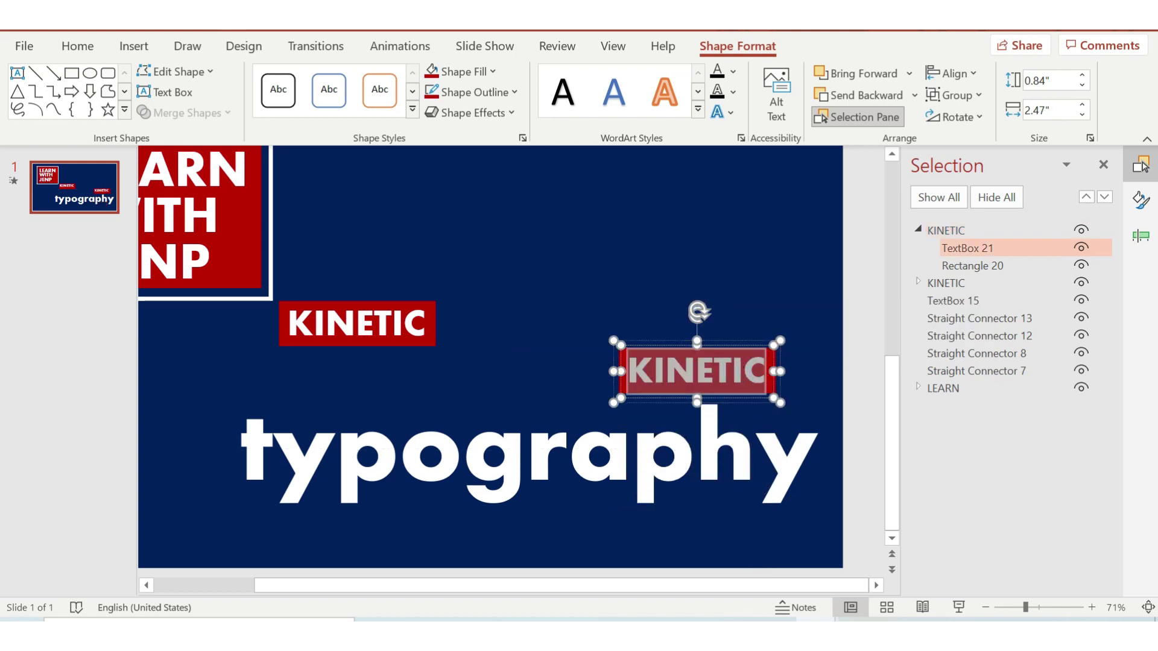
{"action": "type", "text": "TUTORIAL"}
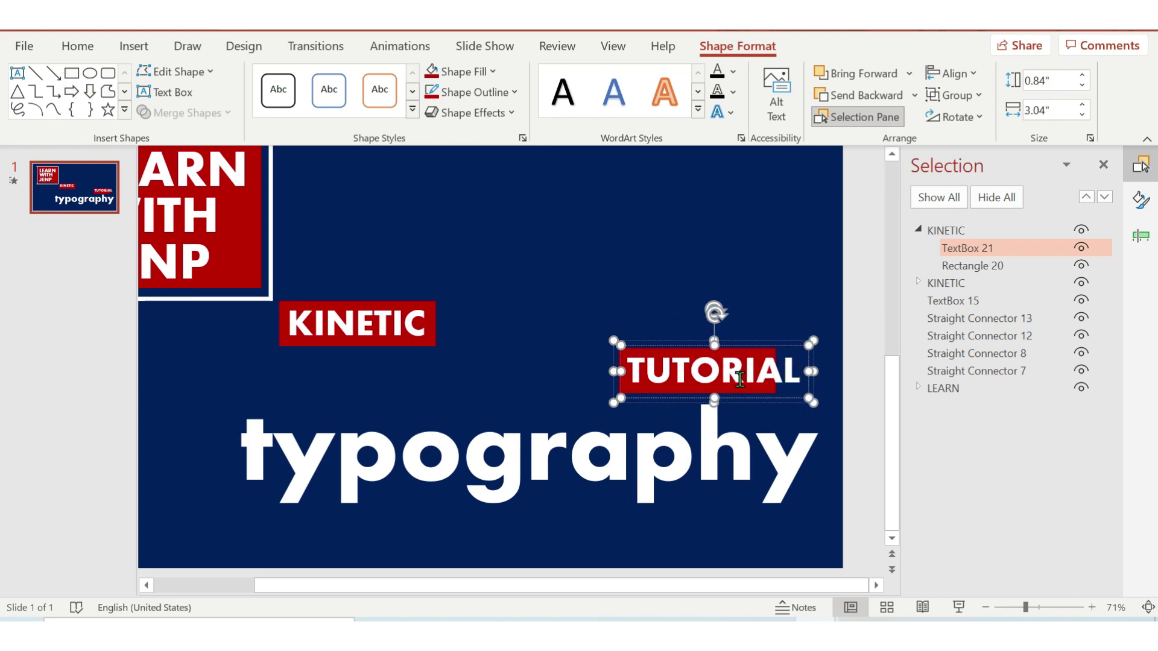
{"action": "left_click_drag", "start_coordinate": [666, 400], "coordinate": [662, 435]}
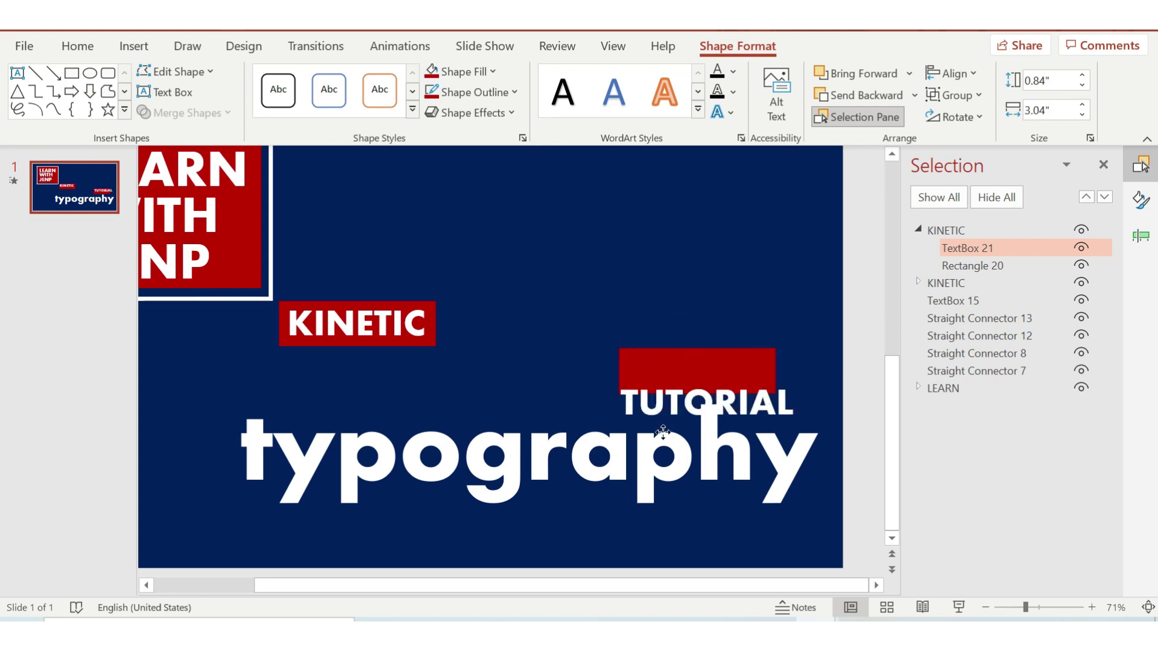
{"action": "left_click", "coordinate": [645, 362]}
{"action": "left_click_drag", "start_coordinate": [620, 370], "coordinate": [585, 369]}
{"action": "left_click", "coordinate": [659, 426]}
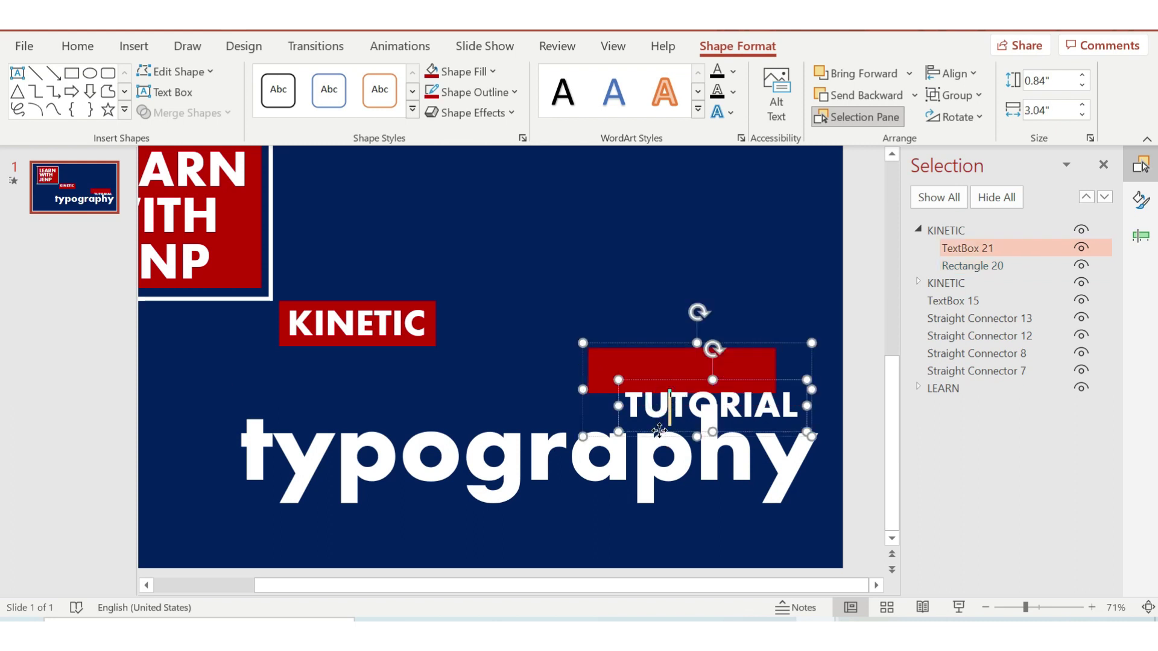
{"action": "left_click_drag", "start_coordinate": [660, 430], "coordinate": [628, 396]}
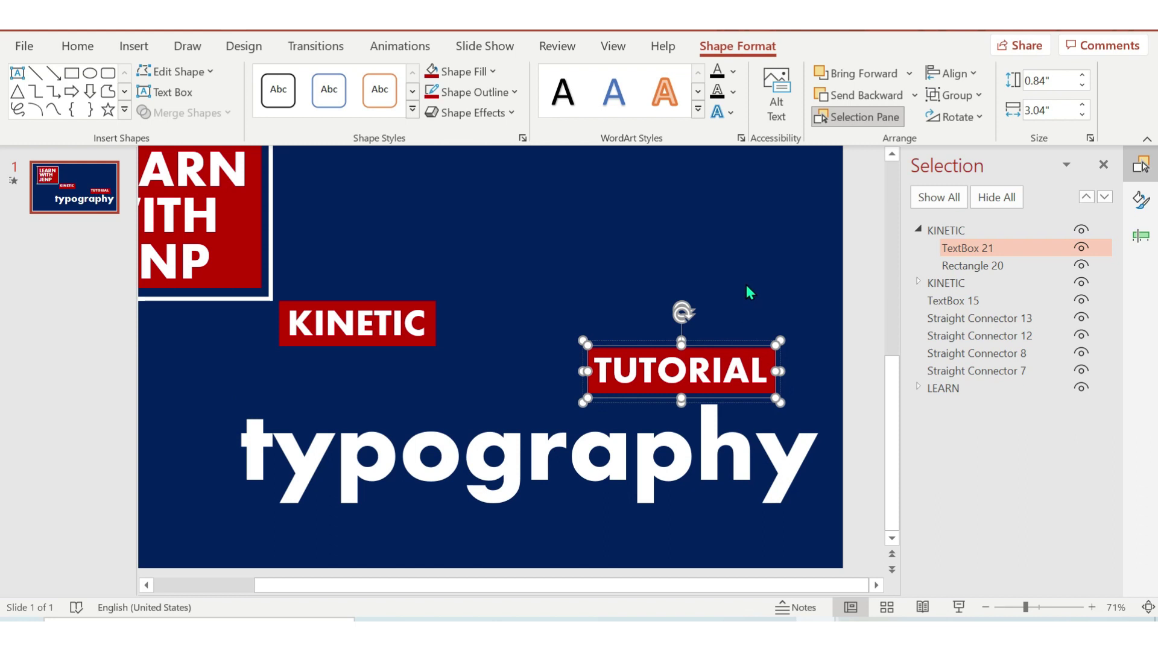
Step: Rename the copied group 'TUTORIAL' in the selection list
{"action": "left_click", "coordinate": [751, 333]}
{"action": "left_click", "coordinate": [751, 341]}
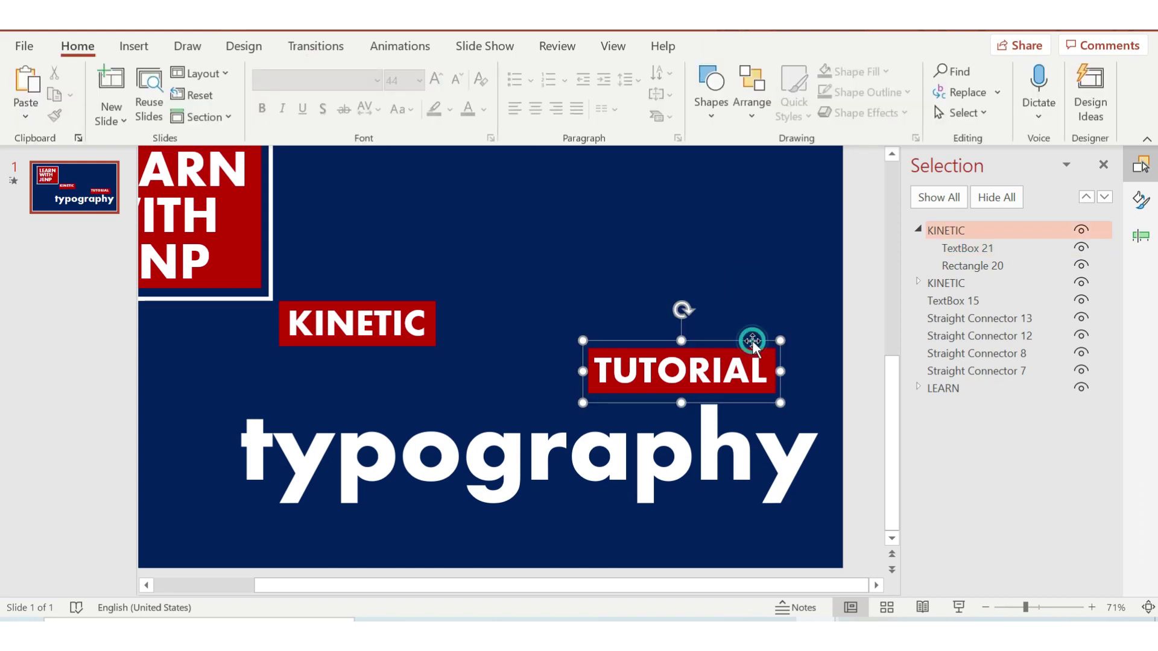
{"action": "left_click", "coordinate": [988, 229]}
{"action": "double_click", "coordinate": [987, 227]}
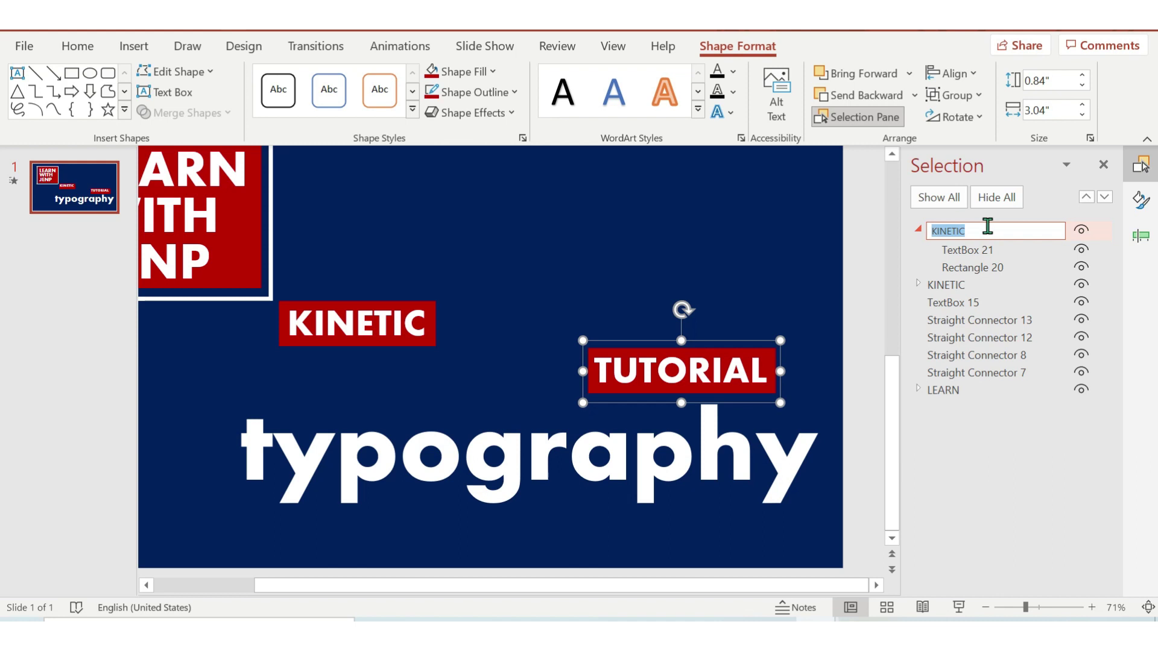
{"action": "type", "text": "TUTORIAL"}
{"action": "key", "text": "Return"}
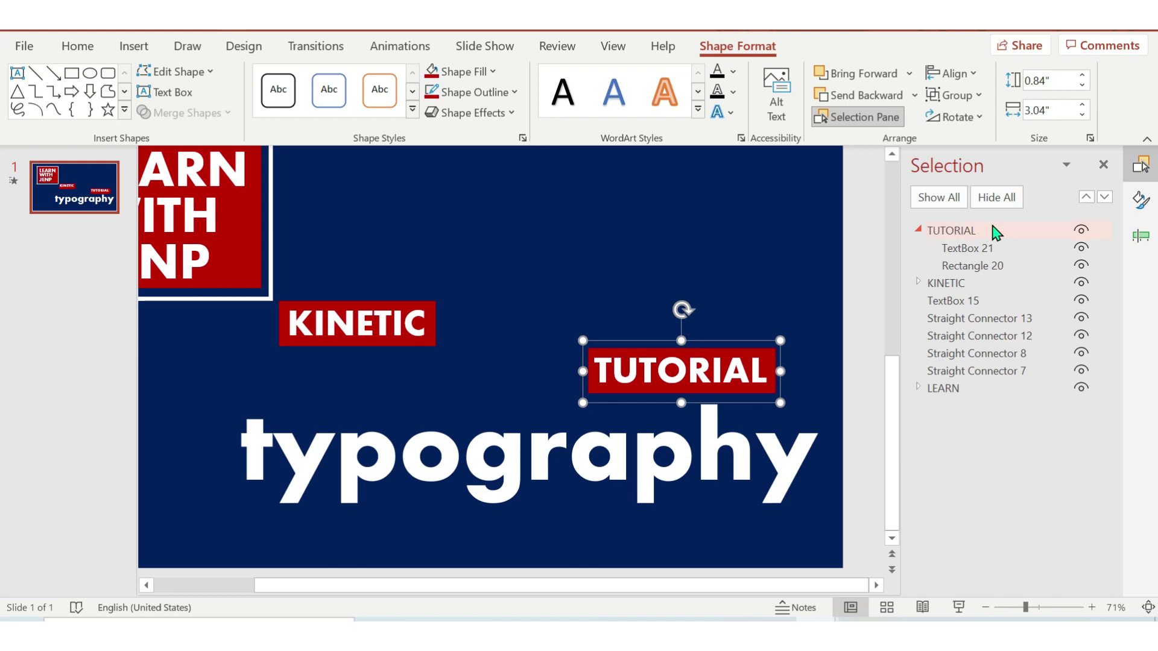
{"action": "left_click", "coordinate": [918, 228]}
{"action": "left_click", "coordinate": [722, 287]}
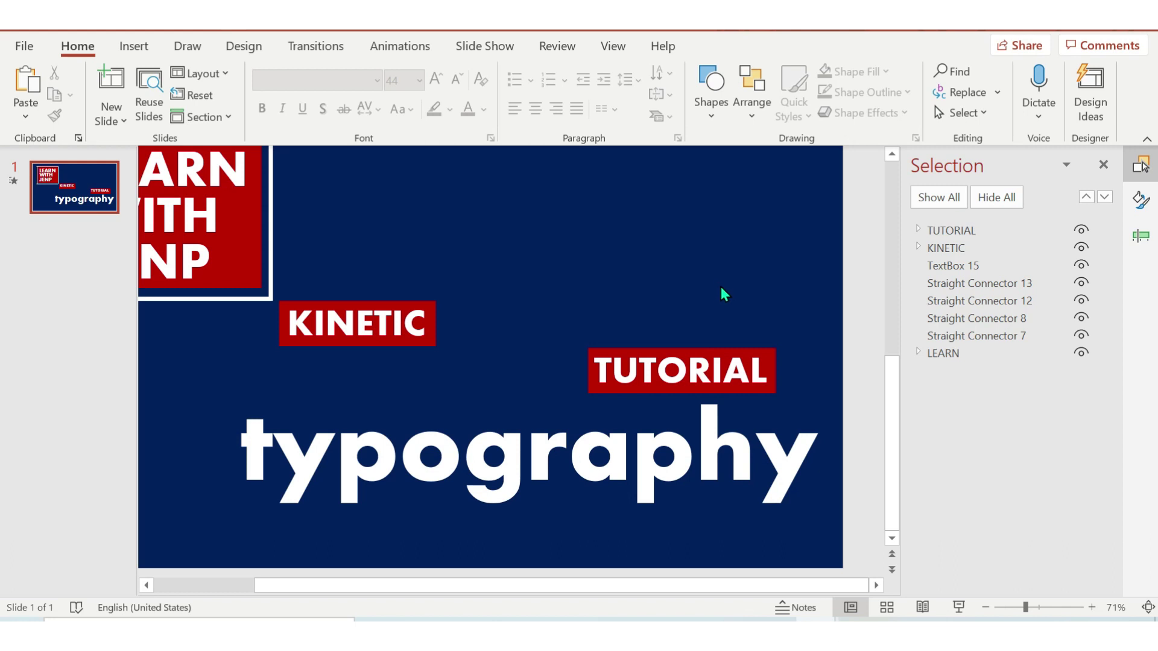
{"action": "left_click", "coordinate": [1142, 238]}
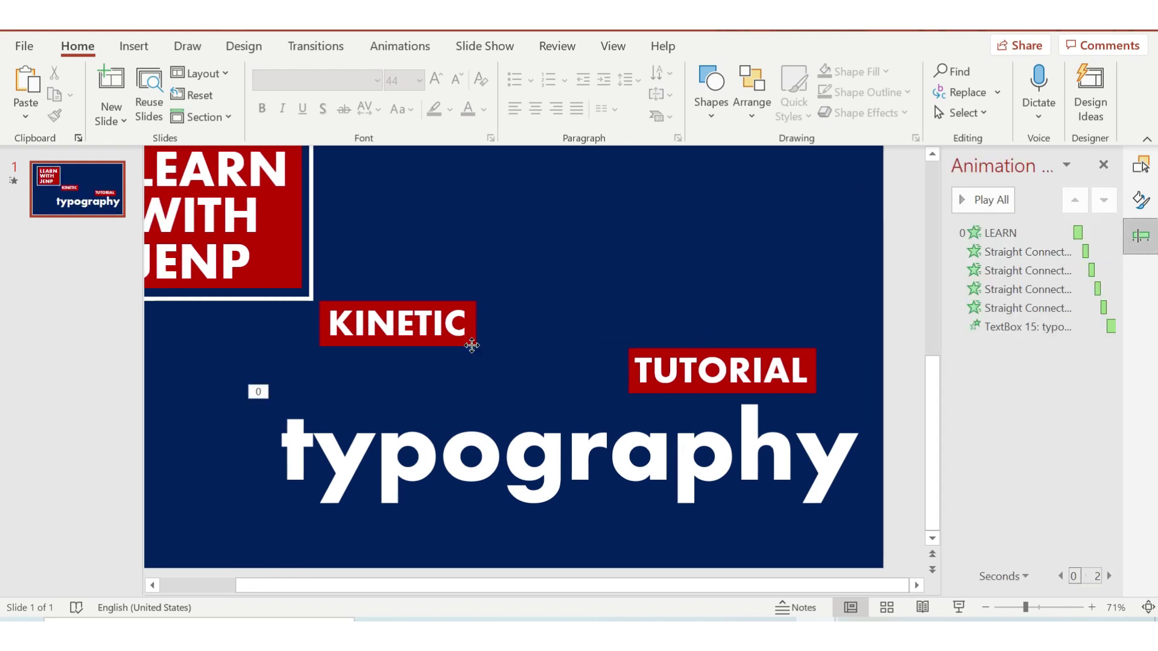
Step: Give KINETIC a Lines motion path ending just above typography
{"action": "left_click", "coordinate": [473, 345]}
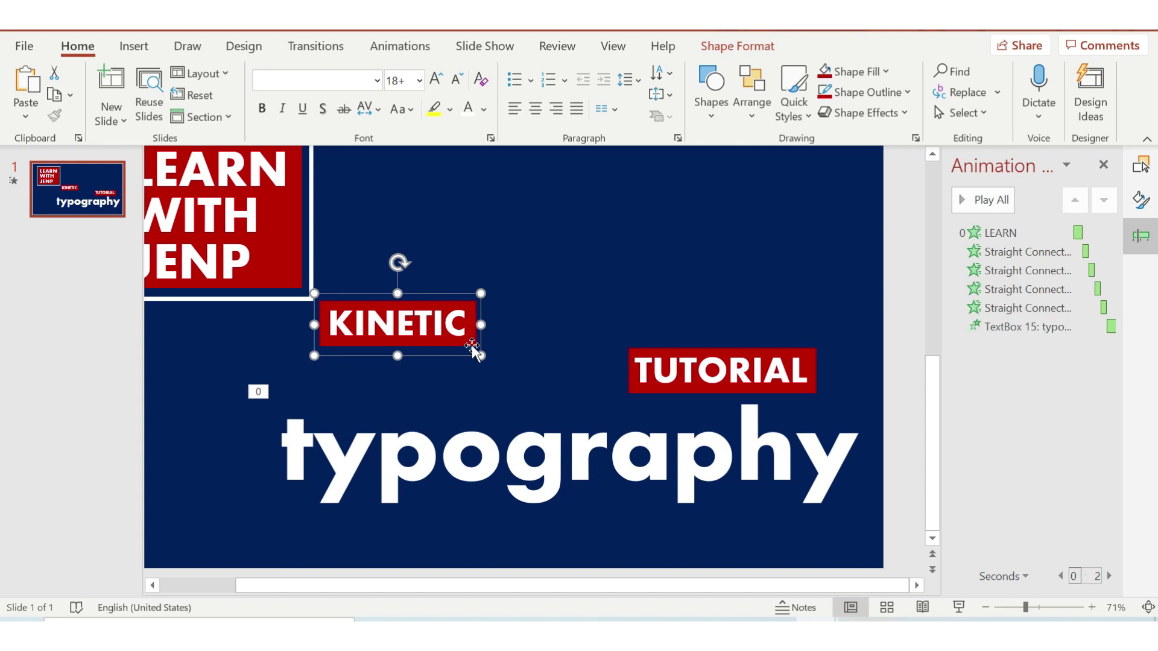
{"action": "left_click", "coordinate": [394, 48]}
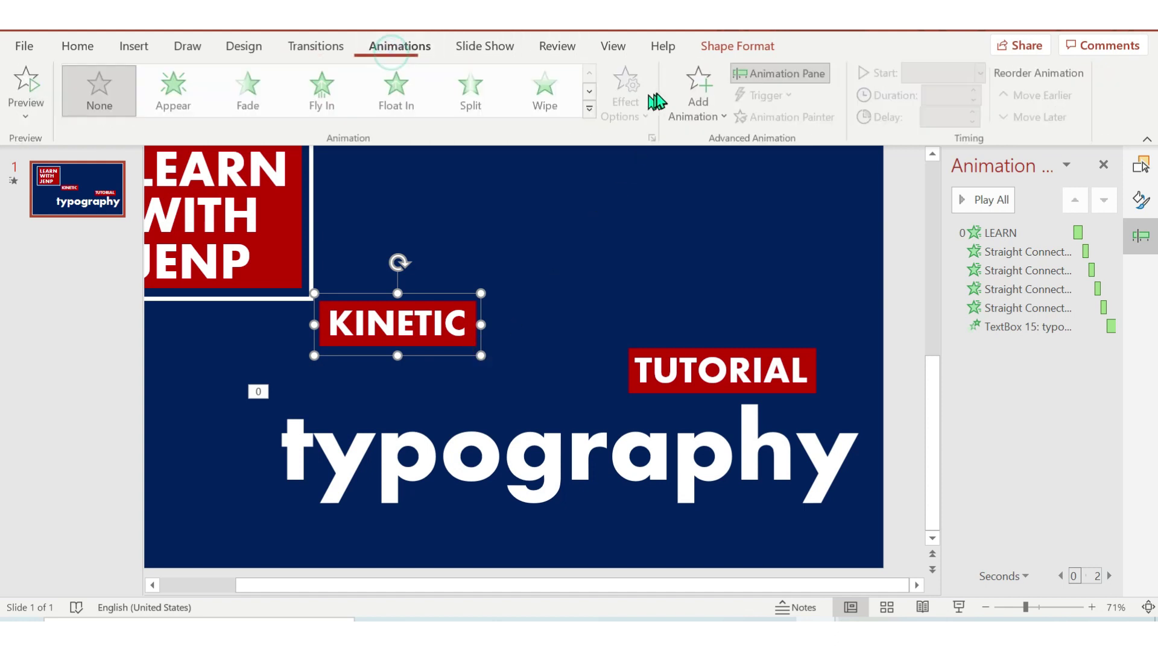
{"action": "left_click", "coordinate": [700, 96]}
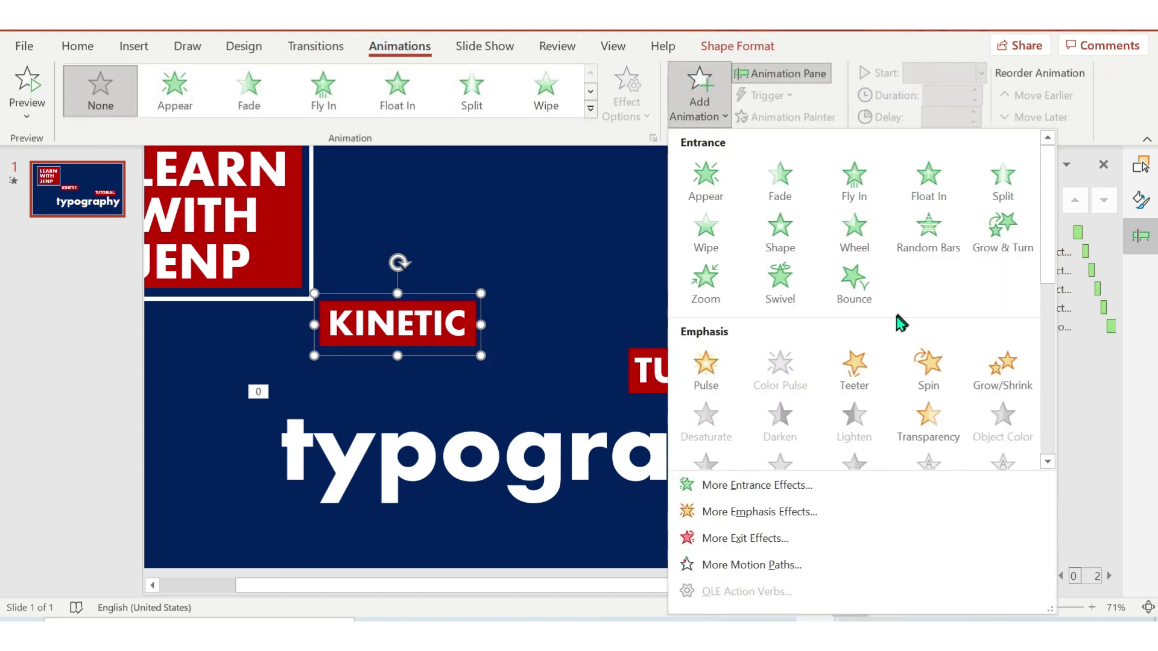
{"action": "scroll", "coordinate": [897, 320], "scroll_direction": "down", "scroll_amount": 5}
{"action": "left_click", "coordinate": [703, 383]}
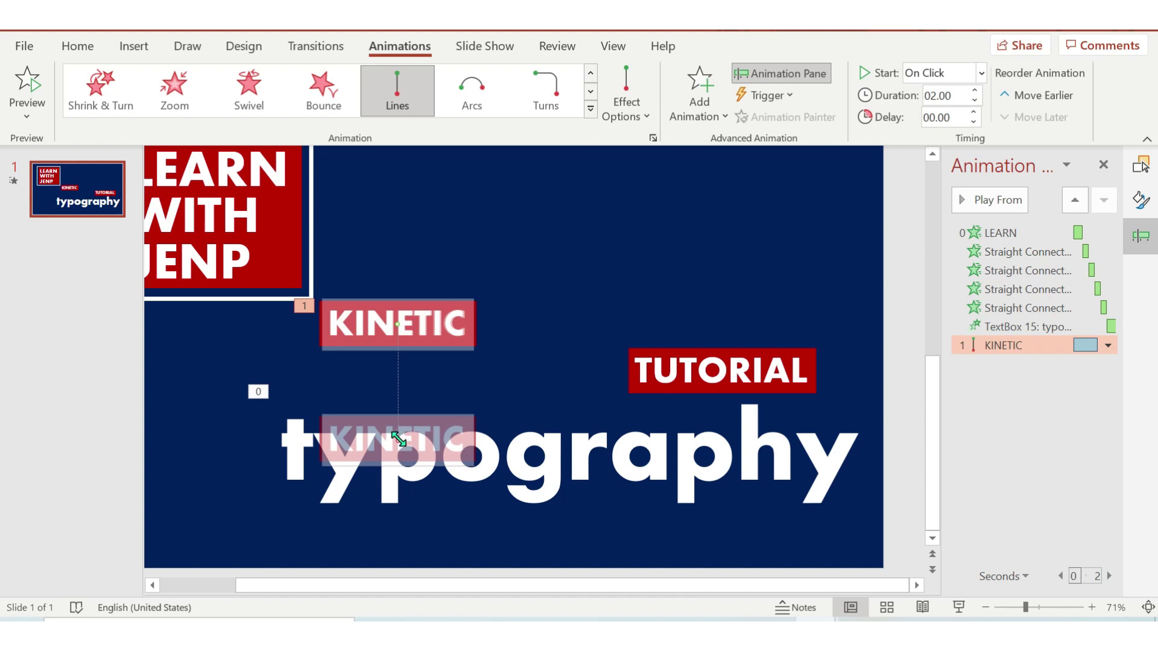
{"action": "left_click_drag", "start_coordinate": [399, 438], "coordinate": [403, 403]}
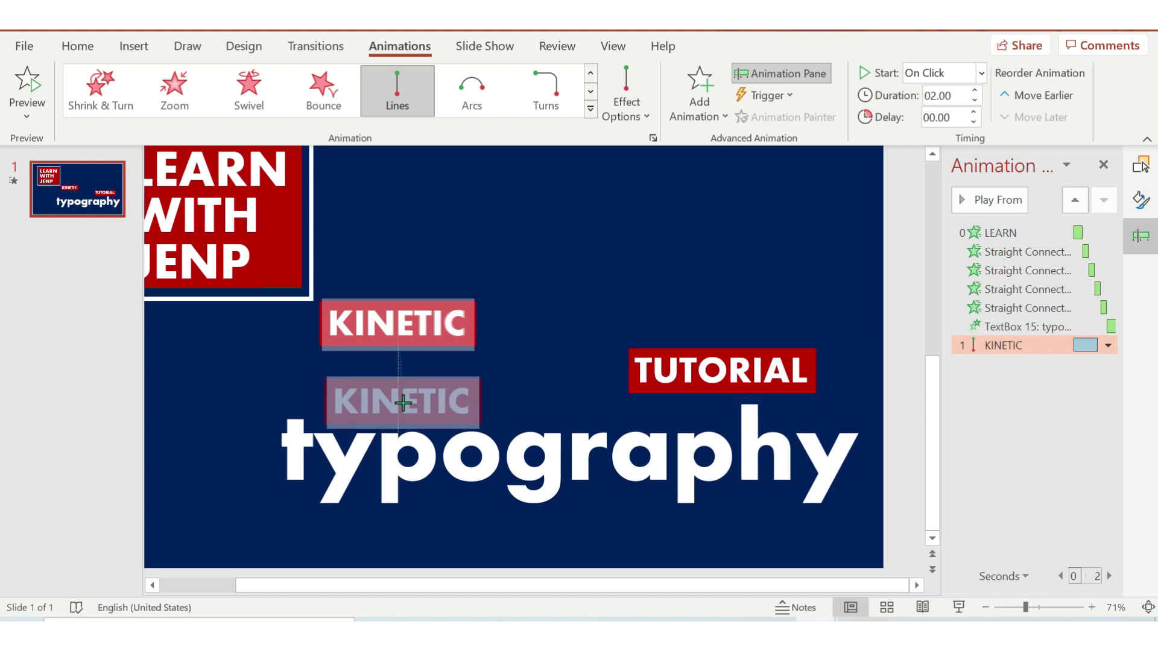
{"action": "left_click_drag", "start_coordinate": [403, 403], "coordinate": [397, 402]}
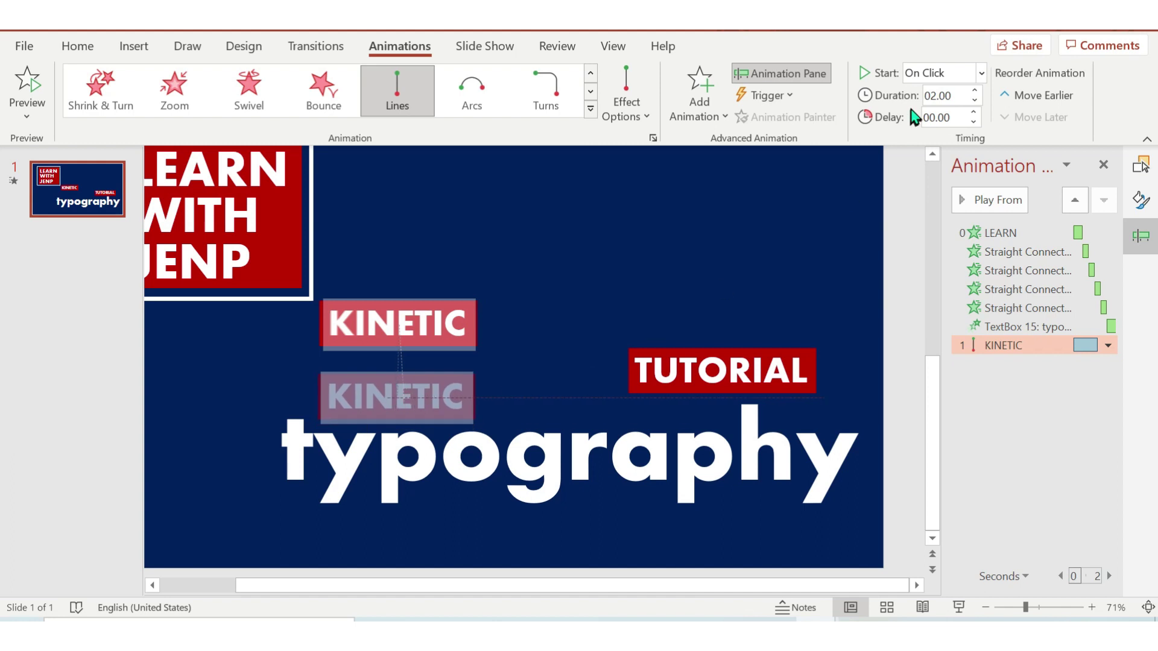
Step: Set KINETIC's animation to start After Previous with a 1-second duration
{"action": "left_click", "coordinate": [982, 73]}
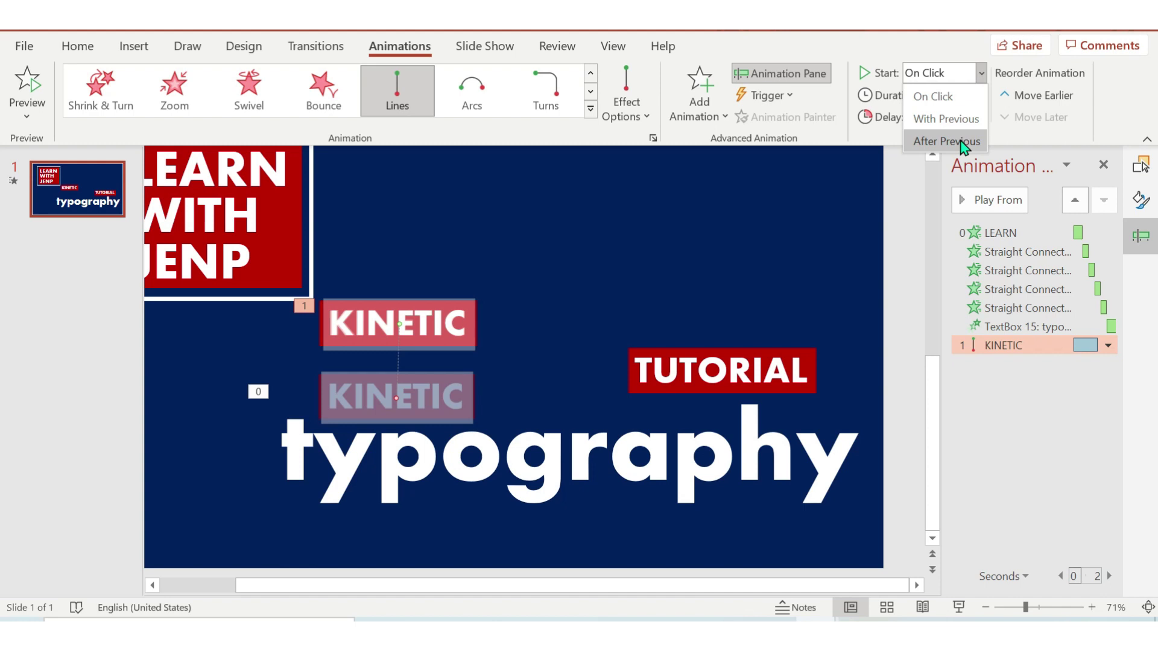
{"action": "left_click", "coordinate": [963, 143]}
{"action": "left_click", "coordinate": [976, 101]}
{"action": "left_click", "coordinate": [976, 101]}
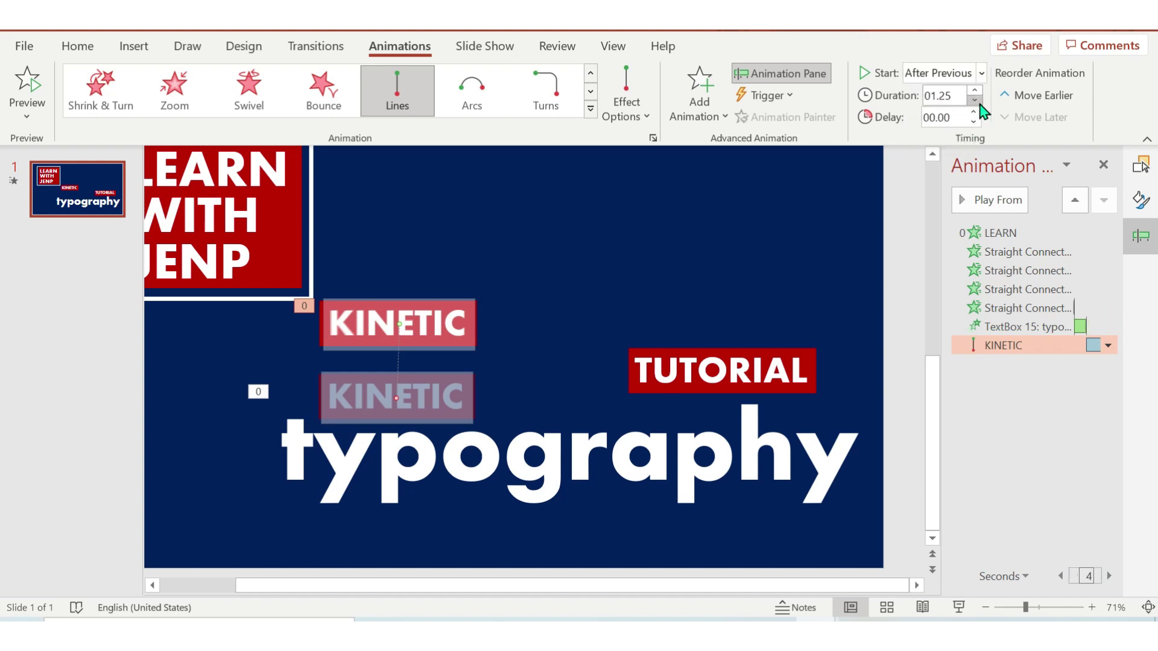
{"action": "left_click", "coordinate": [976, 100]}
{"action": "left_click", "coordinate": [796, 309]}
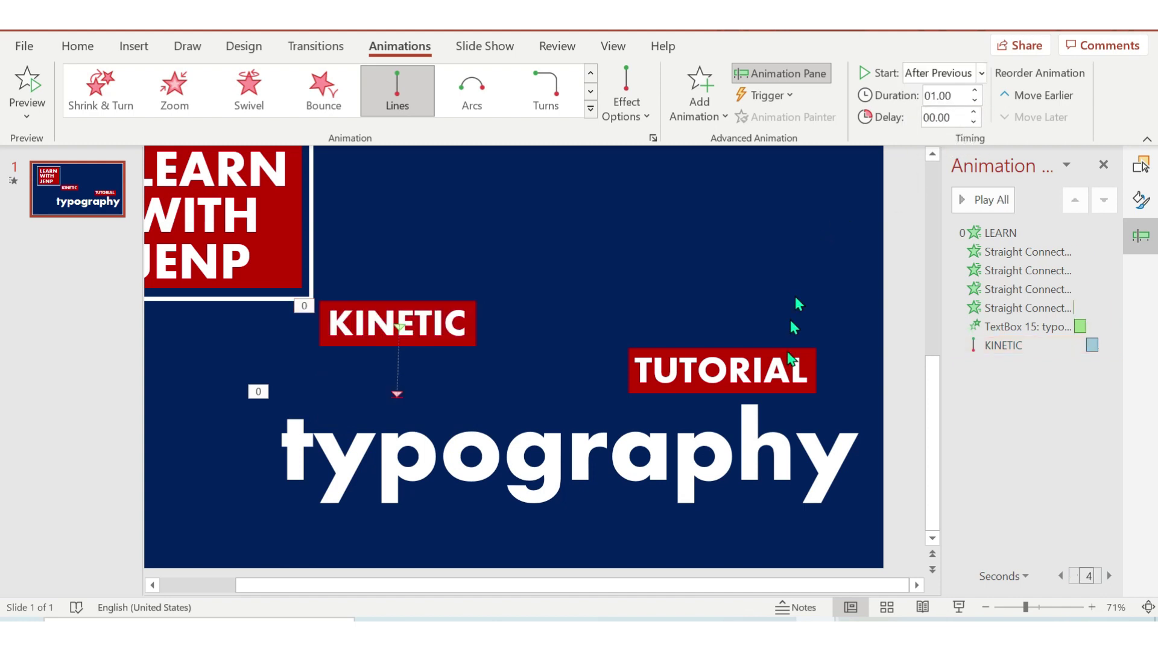
{"action": "left_click", "coordinate": [810, 395]}
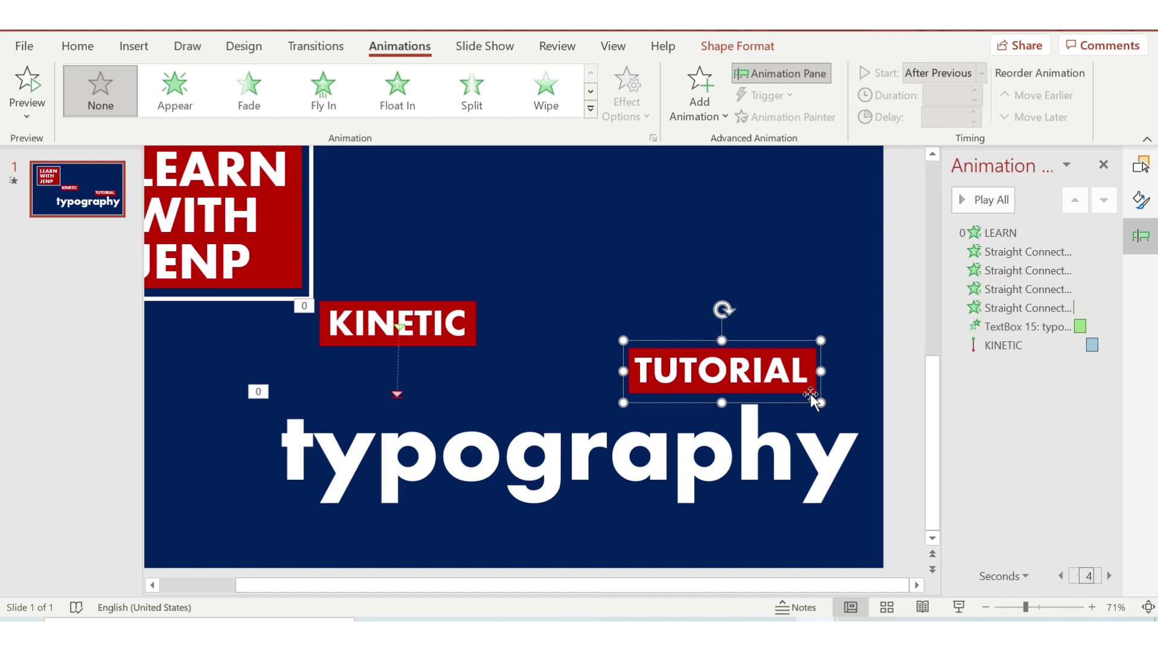
Step: Give TUTORIAL a Lines motion path ending below typography
{"action": "left_click", "coordinate": [699, 115]}
{"action": "scroll", "coordinate": [700, 362], "scroll_direction": "down", "scroll_amount": 5}
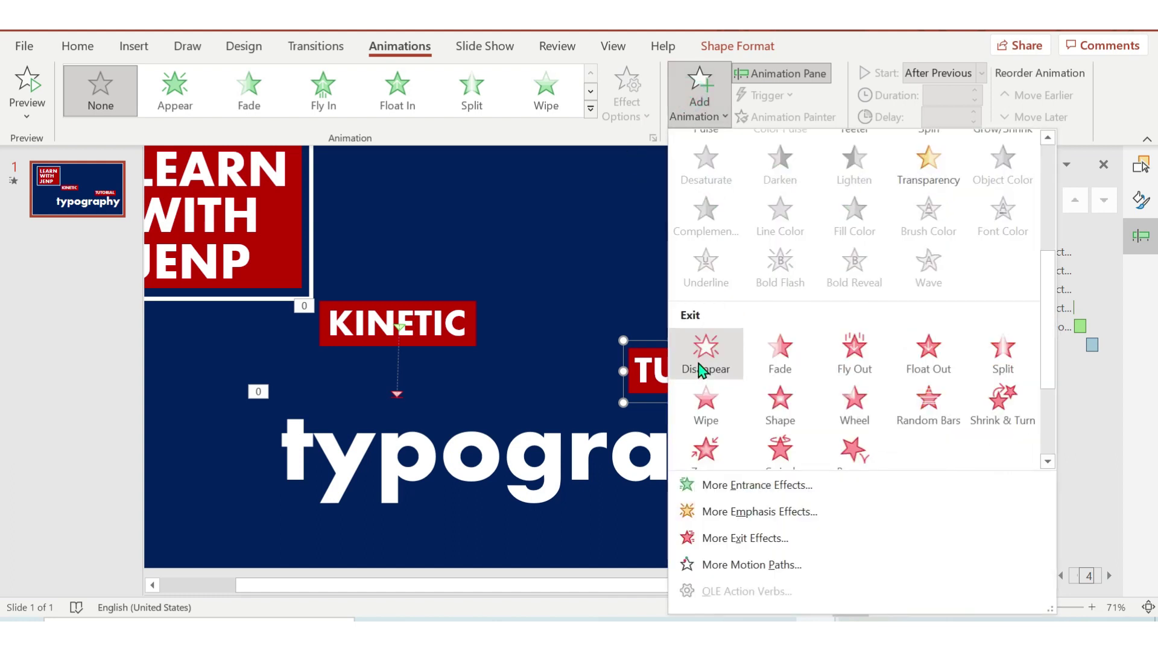
{"action": "left_click", "coordinate": [706, 383]}
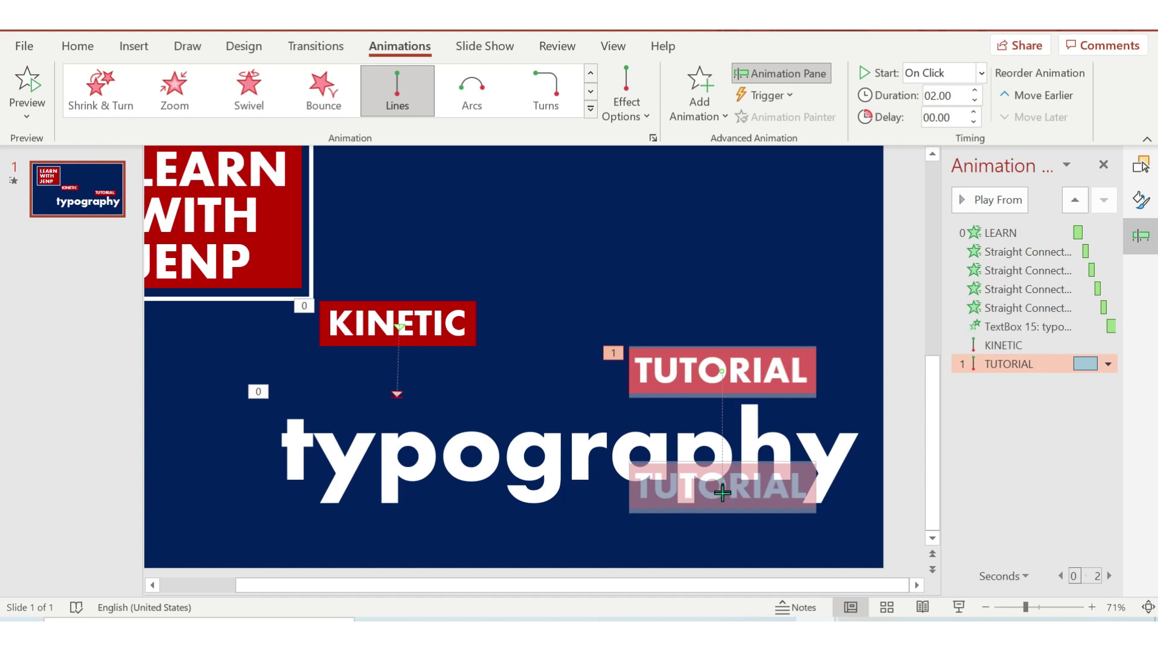
{"action": "left_click_drag", "start_coordinate": [722, 493], "coordinate": [723, 534]}
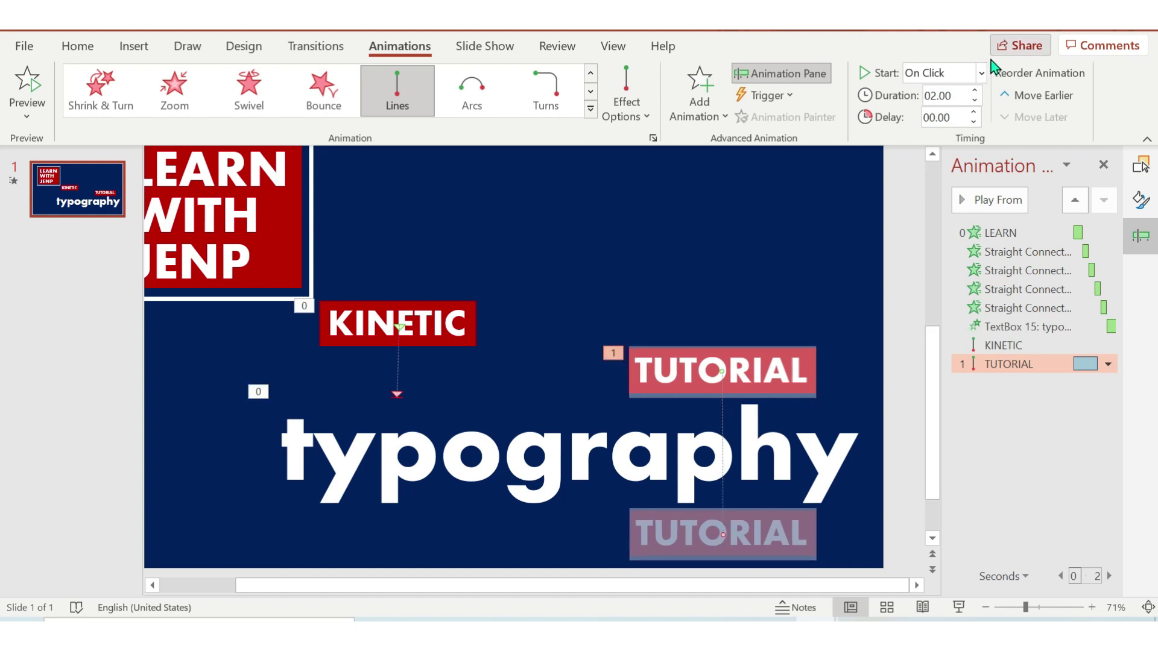
Step: Set TUTORIAL's animation to start With Previous, lasting 1 second
{"action": "left_click", "coordinate": [982, 73]}
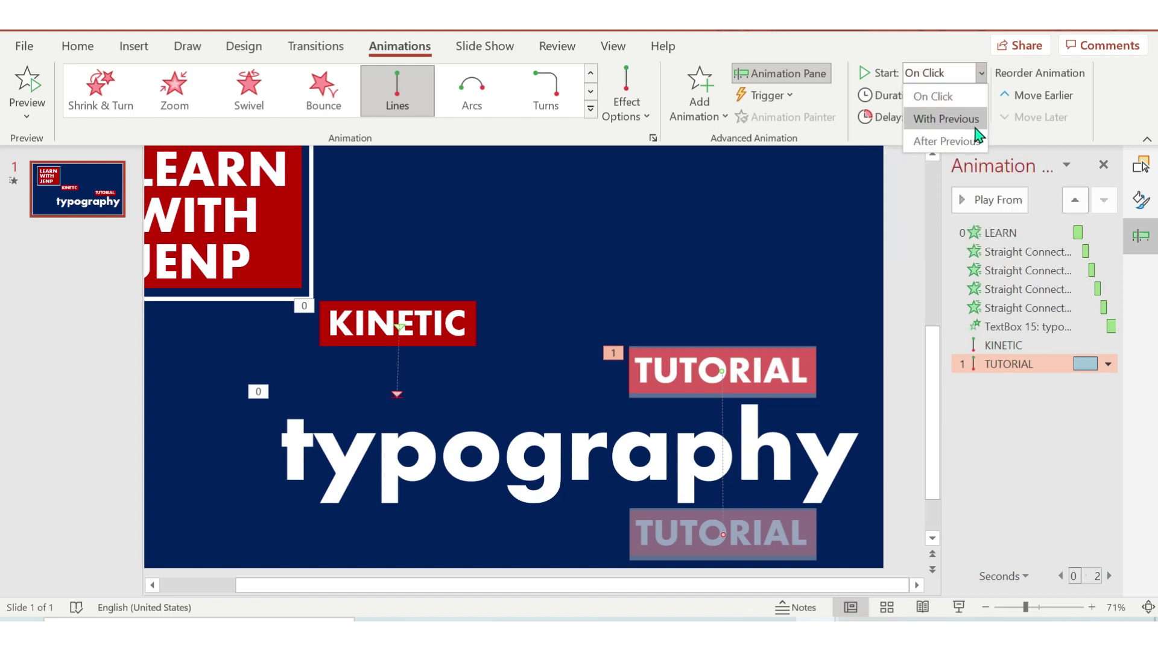
{"action": "left_click", "coordinate": [982, 119]}
{"action": "left_click", "coordinate": [976, 100]}
{"action": "left_click", "coordinate": [975, 100]}
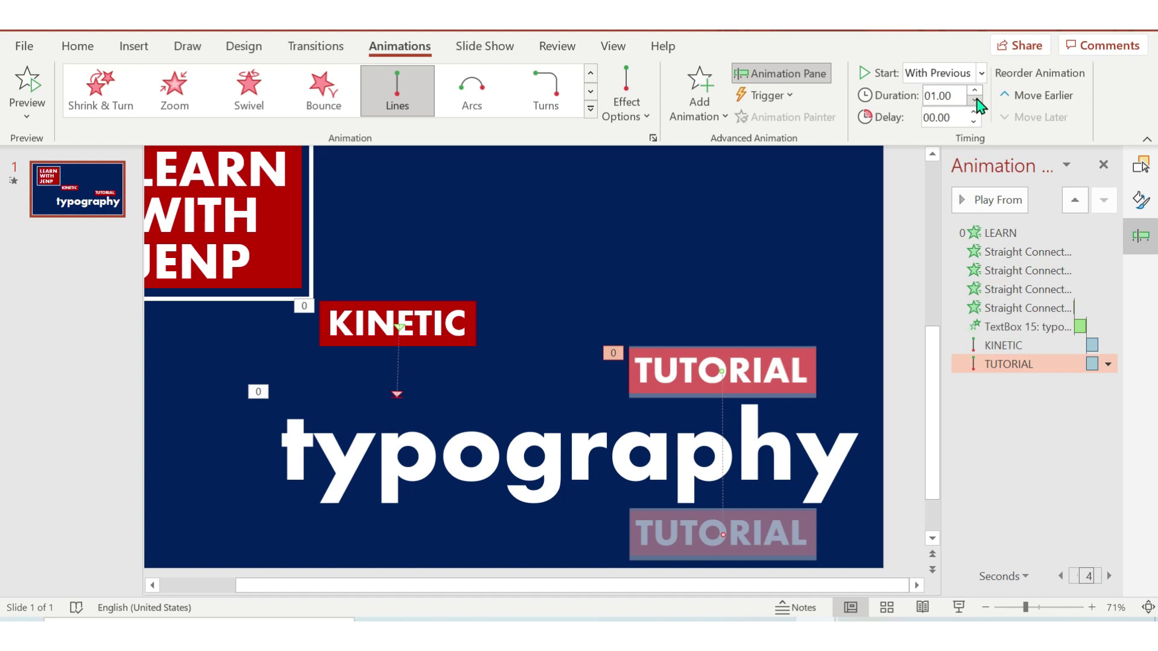
{"action": "left_click", "coordinate": [807, 235]}
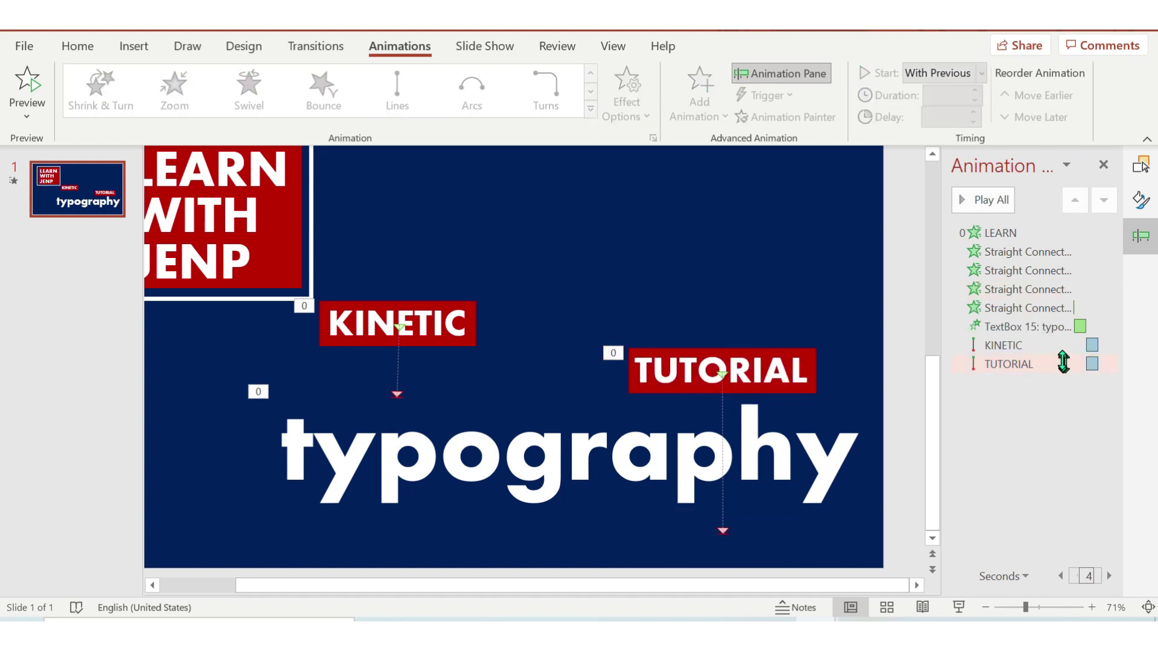
{"action": "left_click", "coordinate": [1053, 327]}
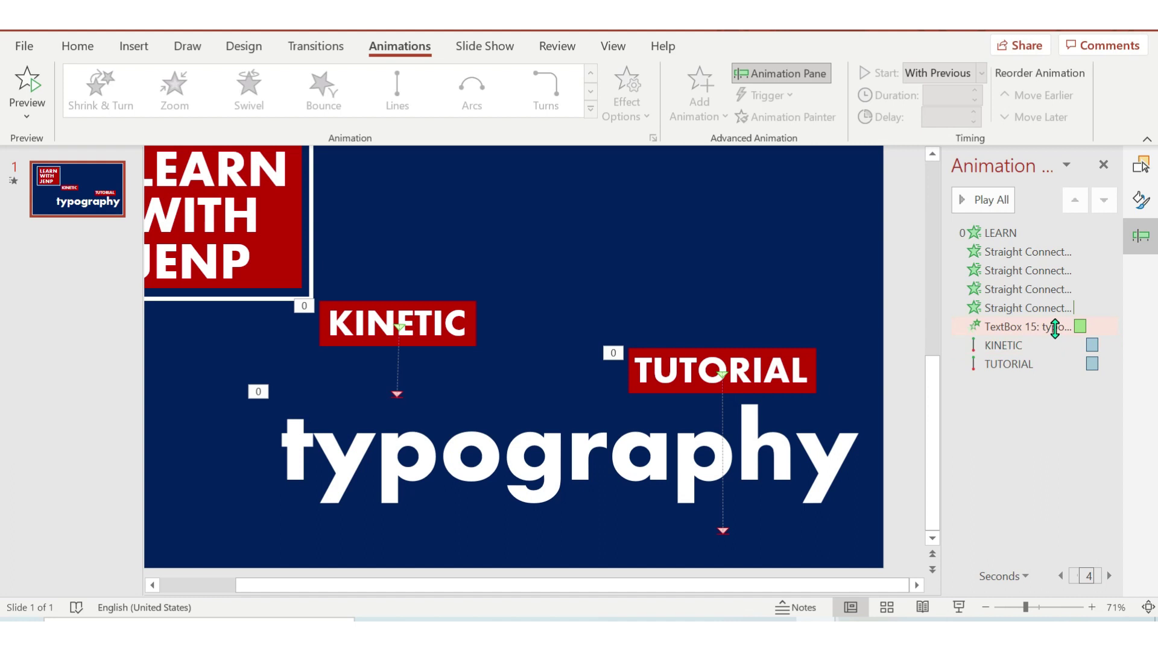
{"action": "left_click", "coordinate": [1009, 207]}
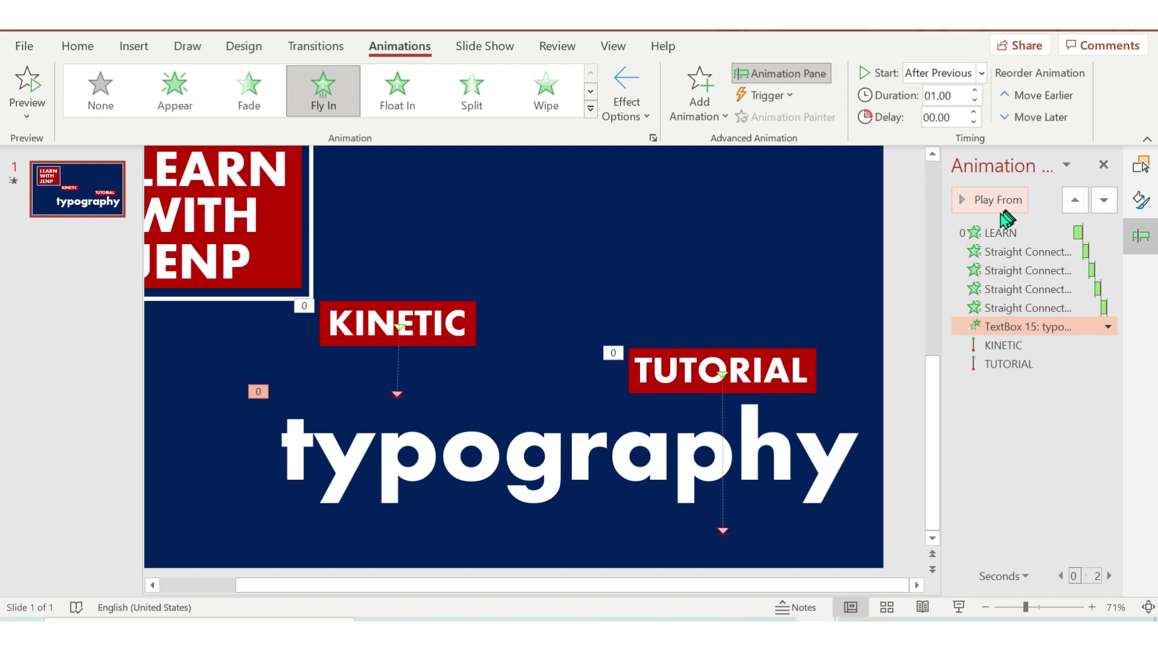
{"action": "left_click", "coordinate": [724, 276]}
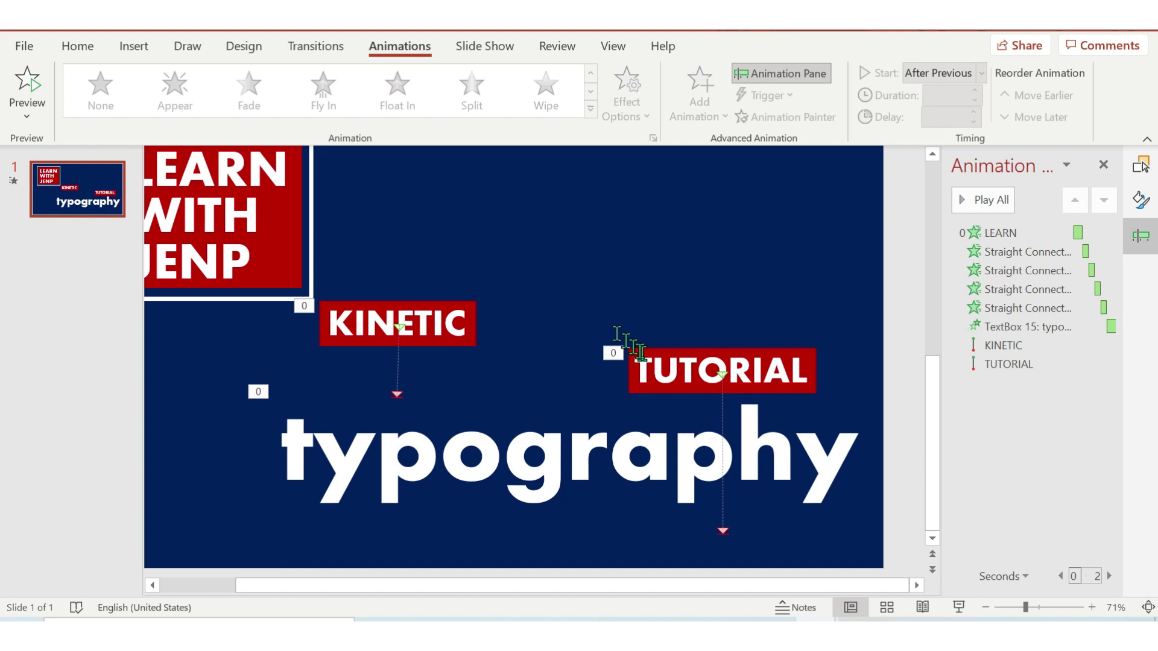
Step: Raise TUTORIAL level with KINETIC and extend its motion path to just below typography
{"action": "left_click", "coordinate": [583, 401]}
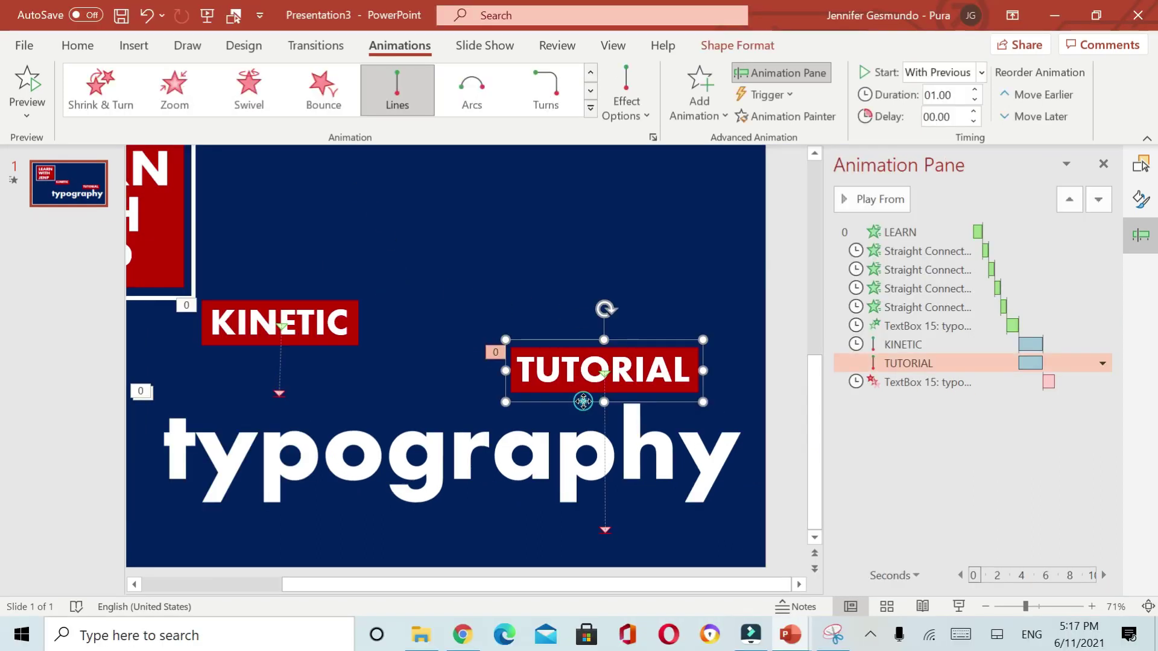
{"action": "left_click_drag", "start_coordinate": [583, 401], "coordinate": [578, 357]}
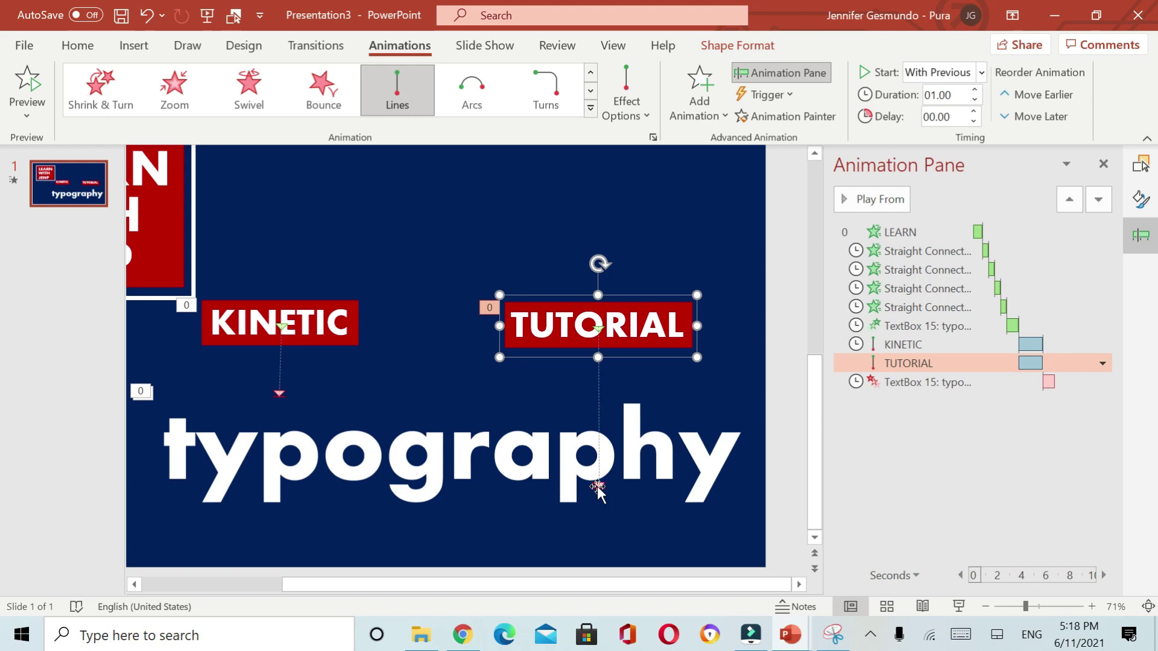
{"action": "left_click_drag", "start_coordinate": [597, 487], "coordinate": [610, 515]}
{"action": "left_click", "coordinate": [610, 513]}
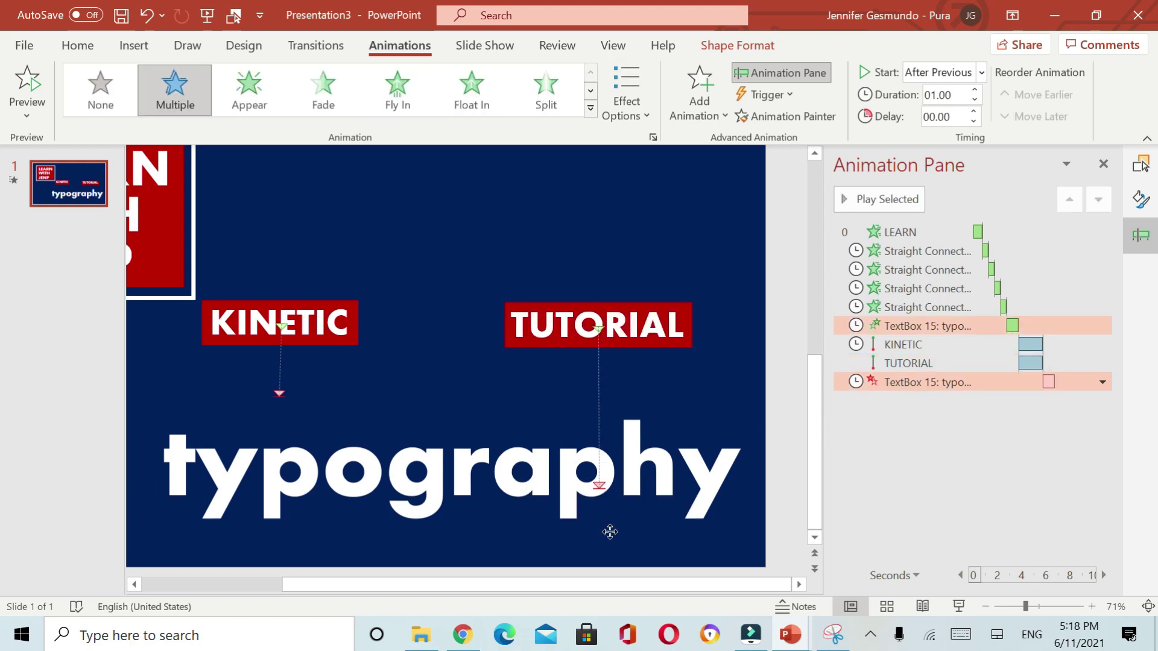
{"action": "left_click", "coordinate": [601, 484]}
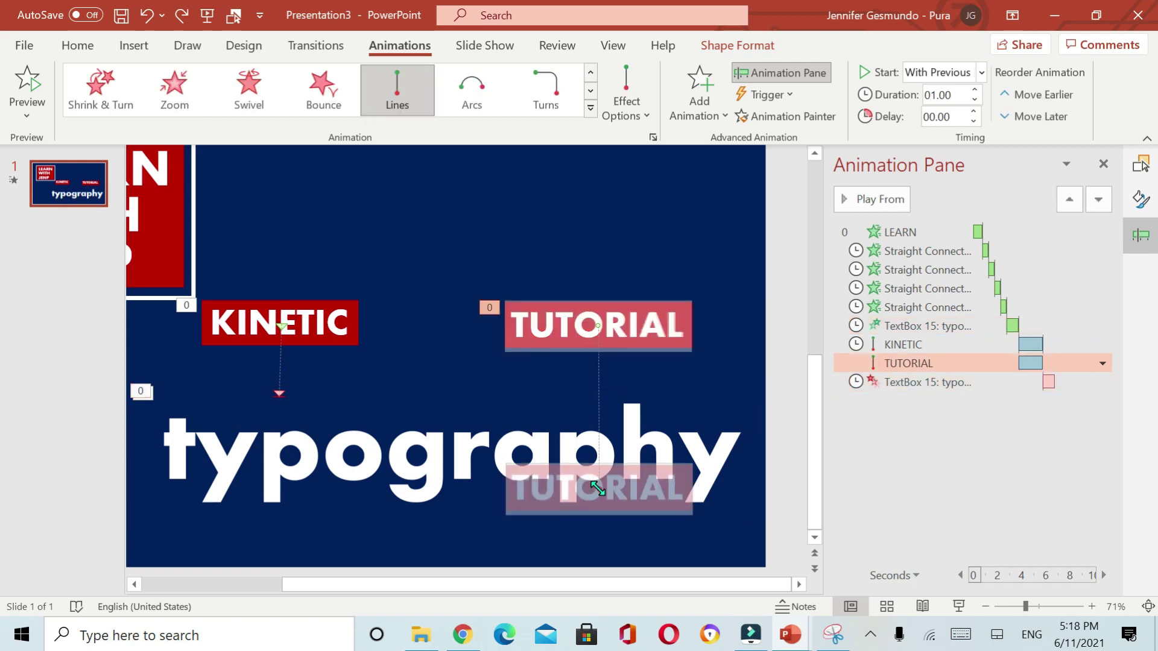
{"action": "left_click_drag", "start_coordinate": [598, 488], "coordinate": [600, 535]}
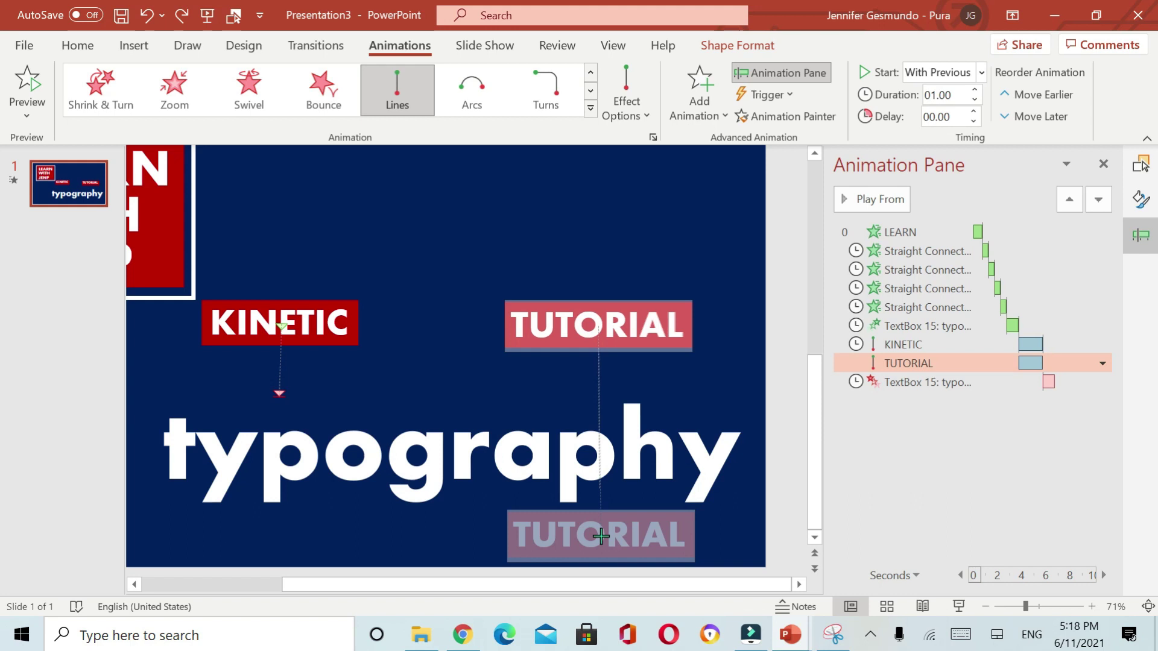
{"action": "left_click_drag", "start_coordinate": [601, 535], "coordinate": [601, 535]}
{"action": "left_click", "coordinate": [445, 201]}
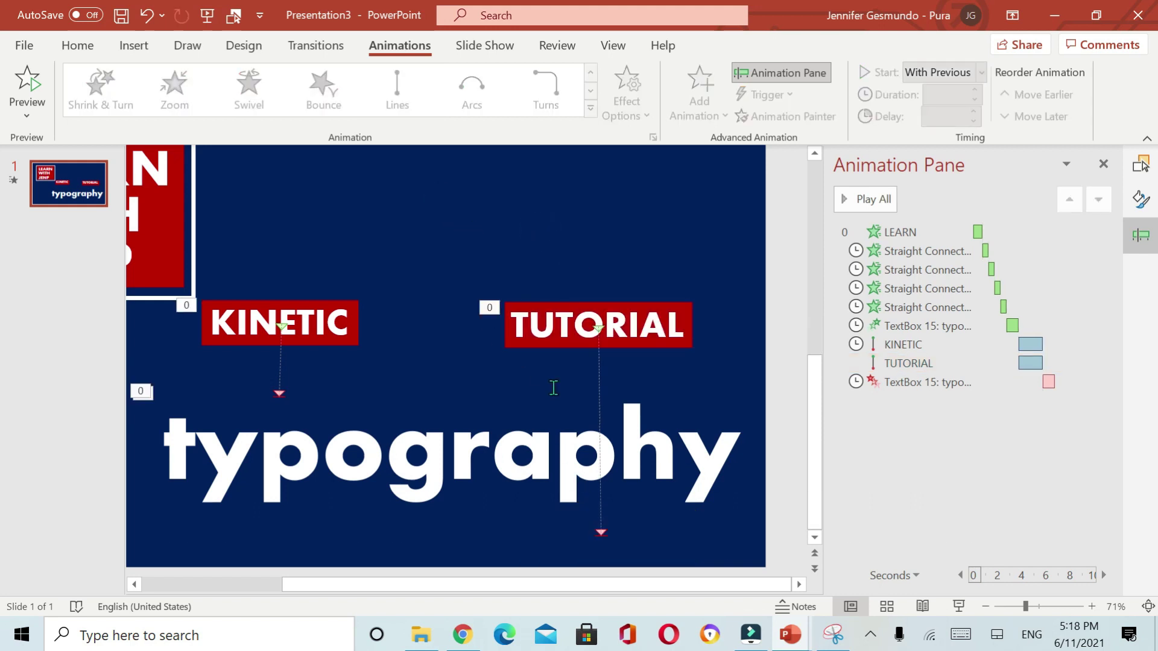
{"action": "left_click_drag", "start_coordinate": [572, 581], "coordinate": [401, 582]}
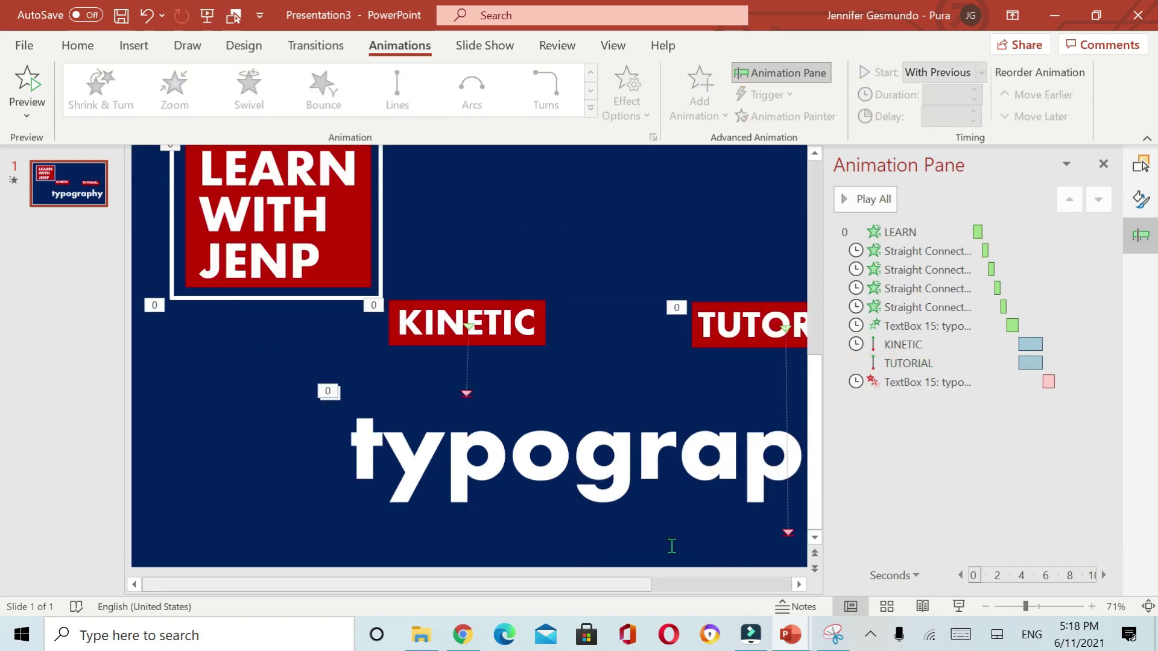
{"action": "left_click_drag", "start_coordinate": [548, 585], "coordinate": [667, 585]}
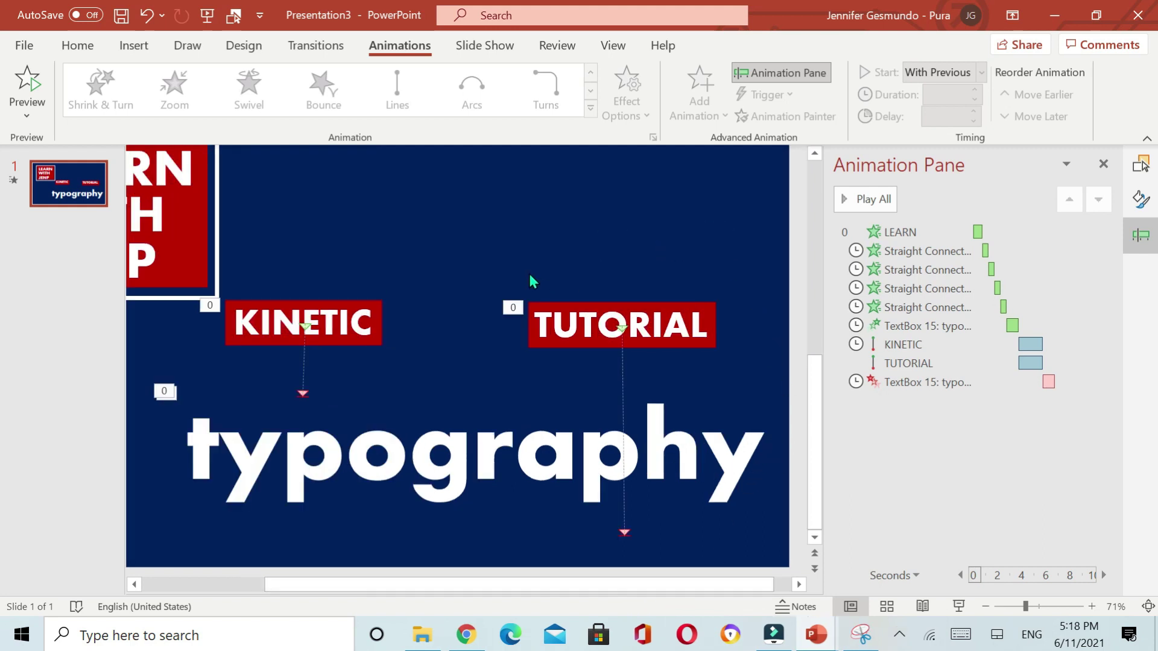
{"action": "left_click", "coordinate": [507, 393]}
{"action": "left_click", "coordinate": [444, 331]}
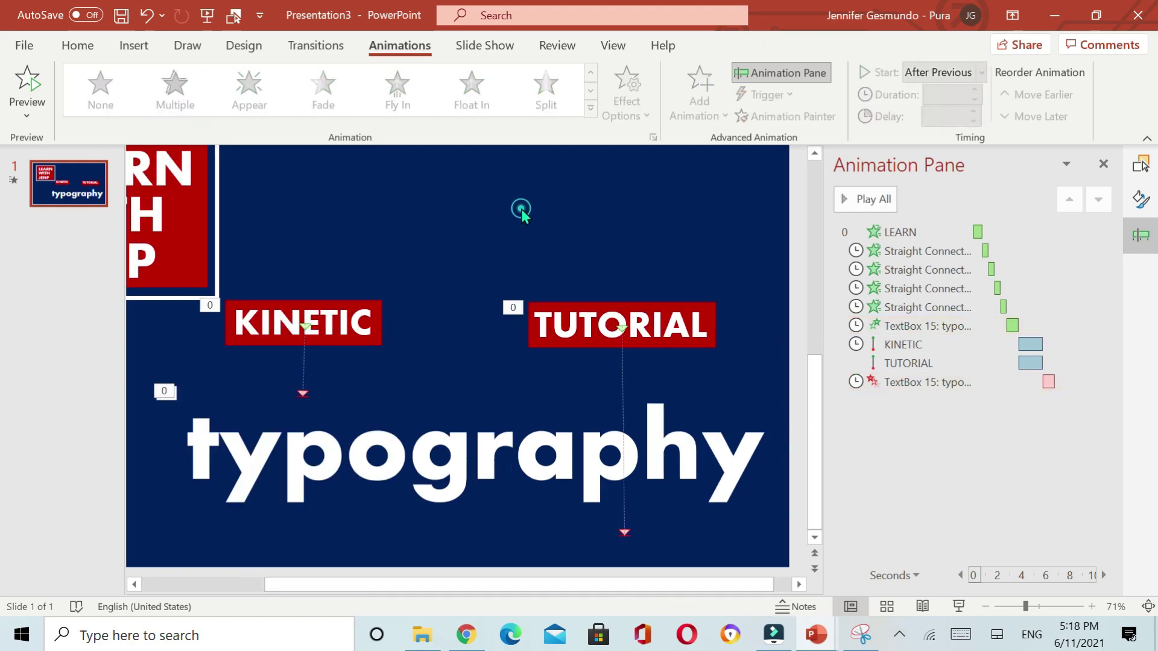
Step: Draw a rectangle covering the KINETIC and TUTORIAL labels
{"action": "left_click", "coordinate": [1140, 163]}
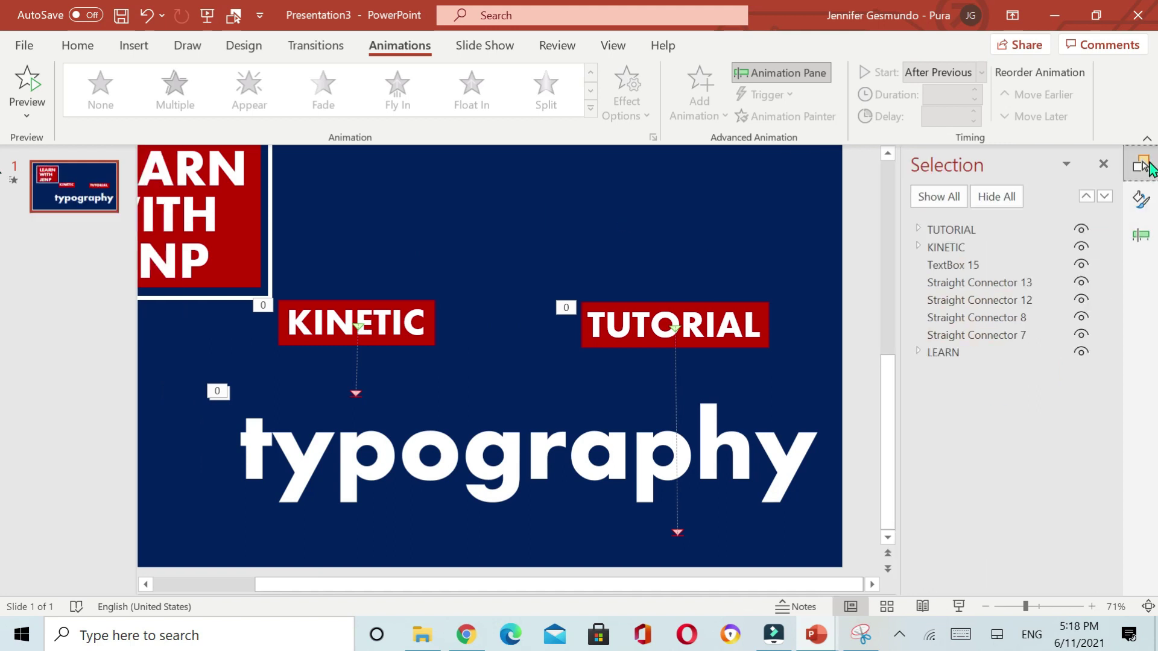
{"action": "left_click", "coordinate": [1010, 265]}
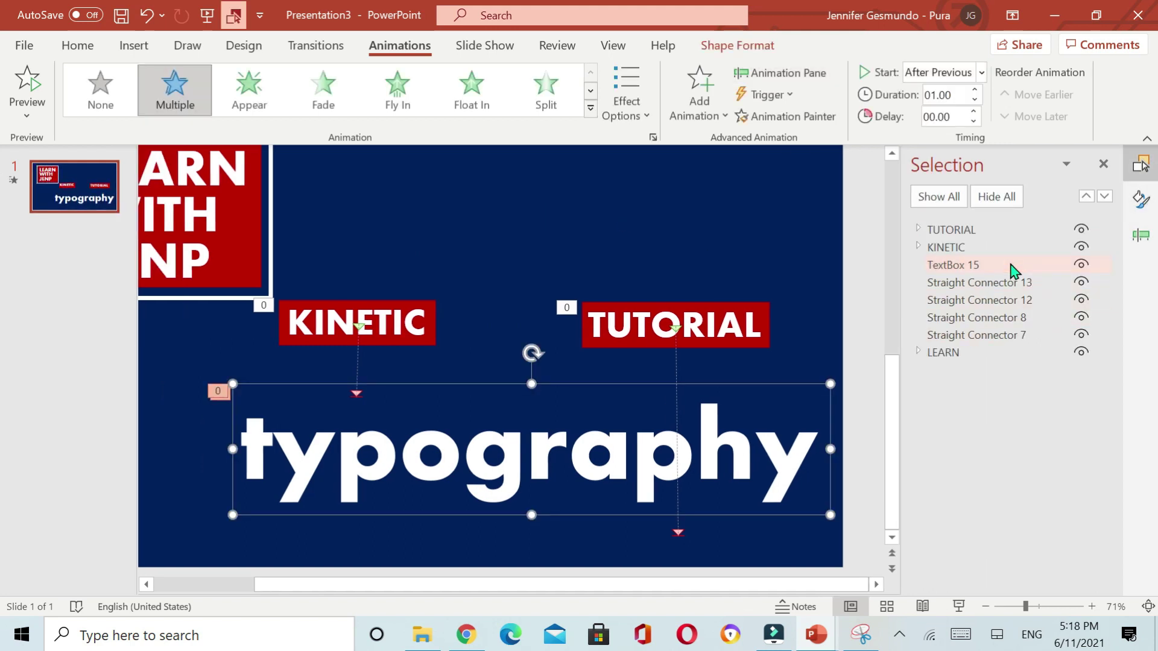
{"action": "left_click", "coordinate": [629, 248]}
{"action": "left_click", "coordinate": [134, 45]}
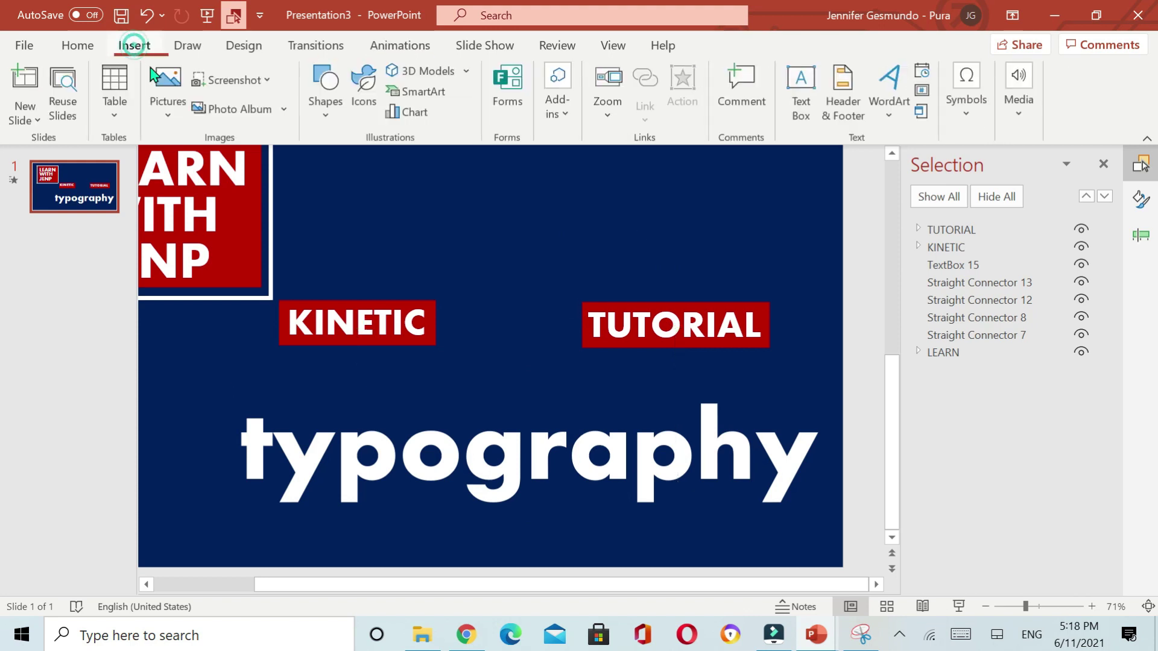
{"action": "left_click", "coordinate": [325, 87]}
{"action": "left_click", "coordinate": [371, 165]}
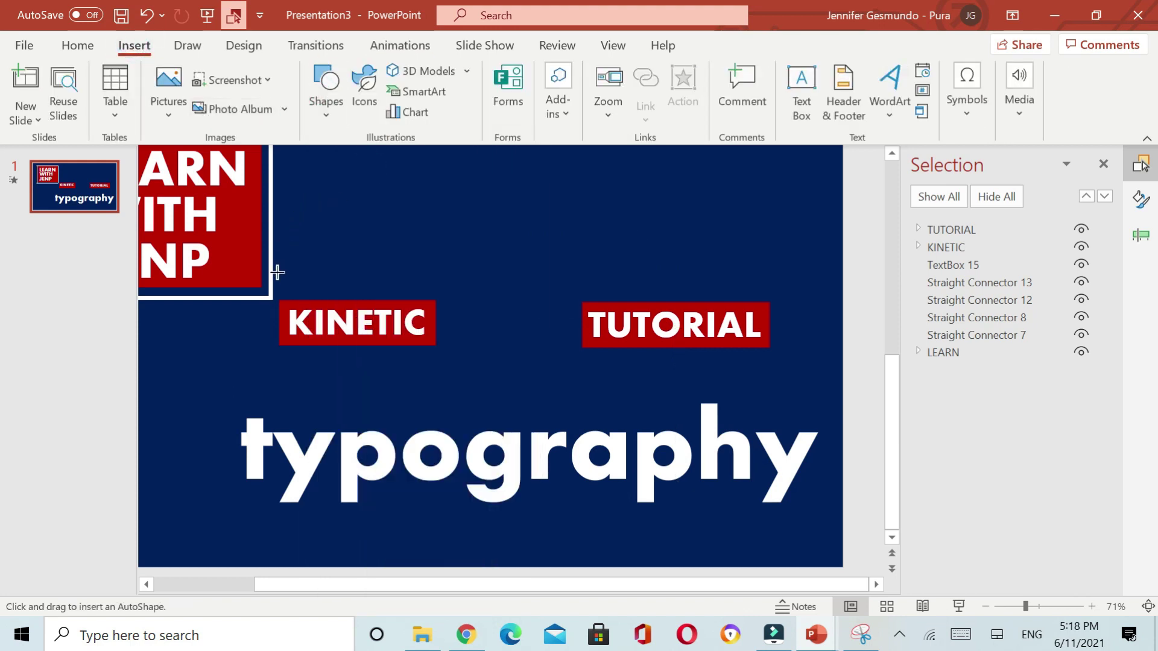
{"action": "left_click_drag", "start_coordinate": [279, 271], "coordinate": [813, 370]}
{"action": "left_click_drag", "start_coordinate": [305, 326], "coordinate": [305, 326]}
Step: Fill the rectangle with Dark Blue so it blends into the navy background
{"action": "left_click", "coordinate": [465, 70]}
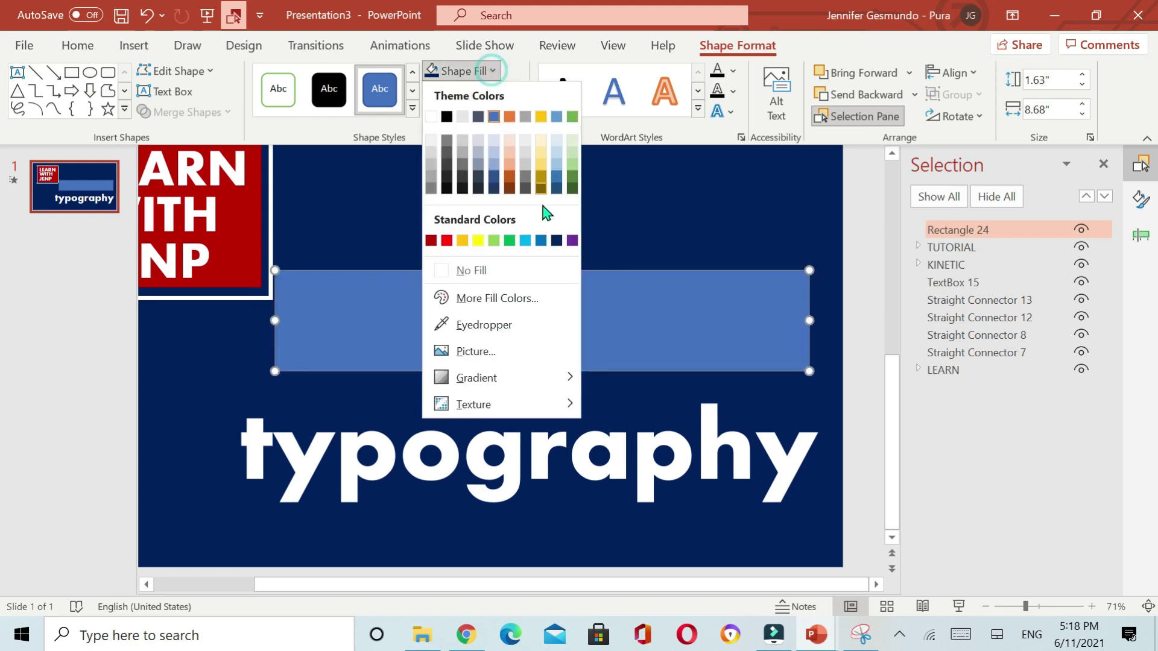
{"action": "left_click", "coordinate": [548, 239]}
{"action": "left_click", "coordinate": [425, 200]}
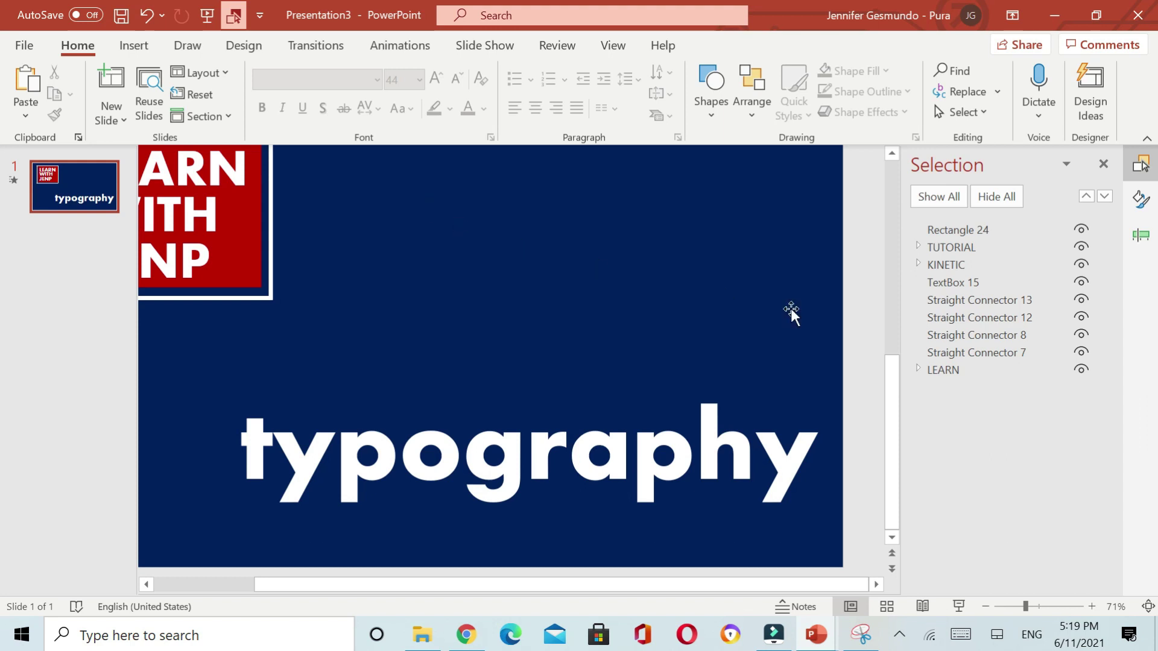
Step: Add a Fly Out exit effect to the typography text
{"action": "left_click", "coordinate": [1141, 235]}
{"action": "left_click", "coordinate": [938, 332]}
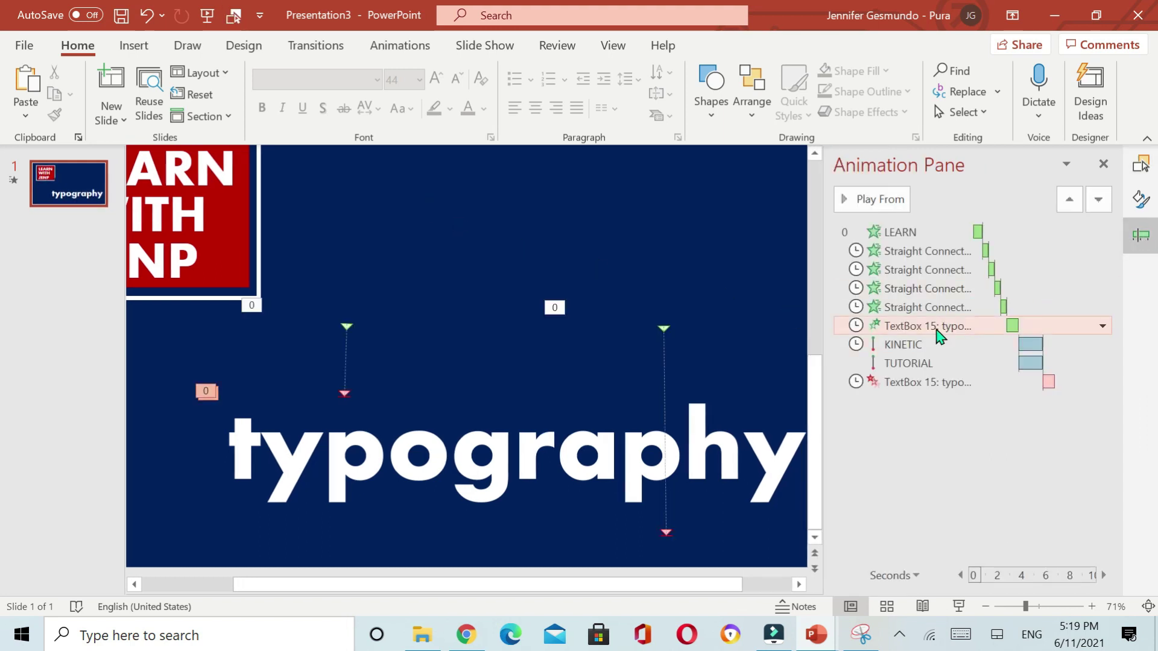
{"action": "left_click", "coordinate": [876, 203]}
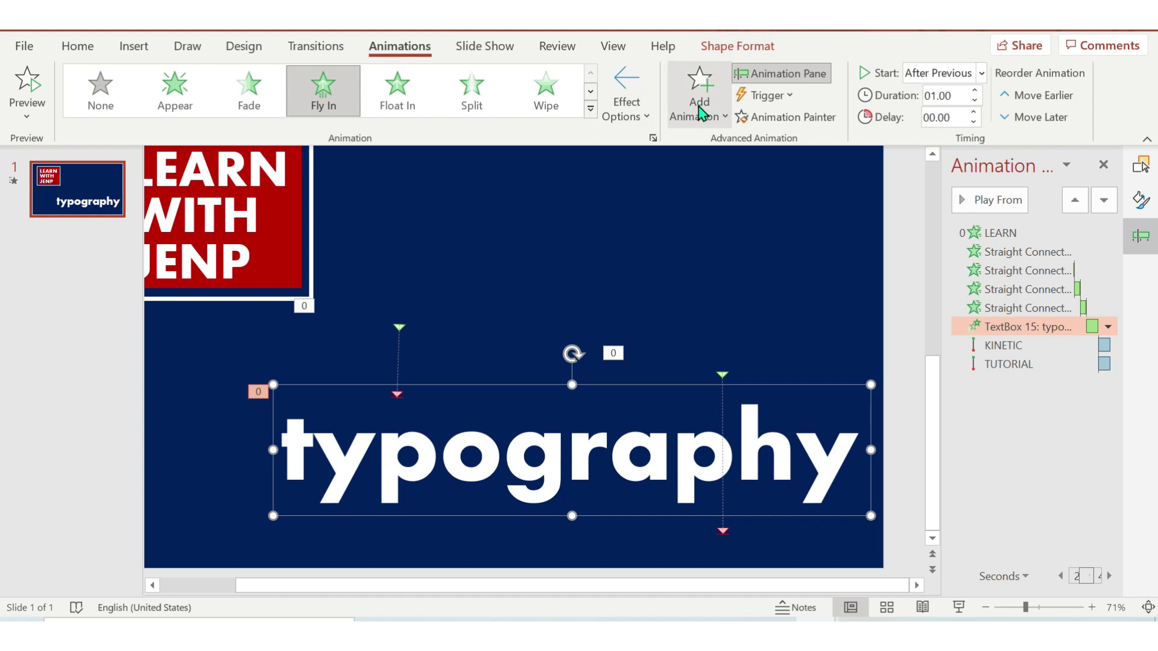
{"action": "left_click", "coordinate": [700, 112]}
{"action": "scroll", "coordinate": [831, 329], "scroll_direction": "down", "scroll_amount": 5}
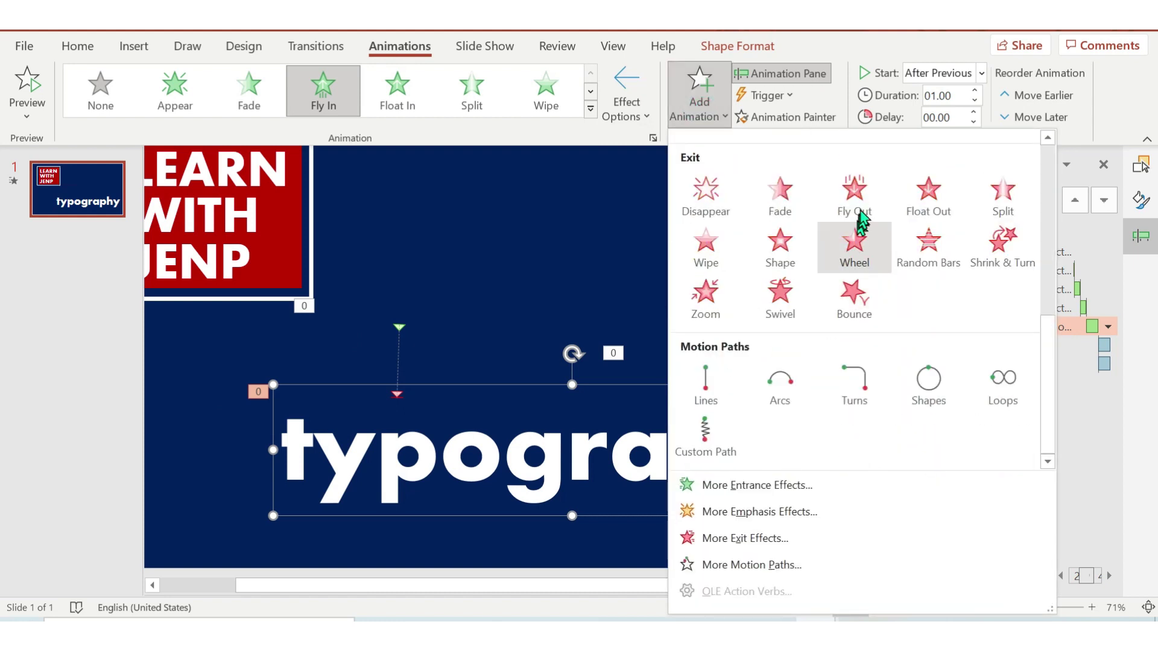
{"action": "left_click", "coordinate": [867, 206]}
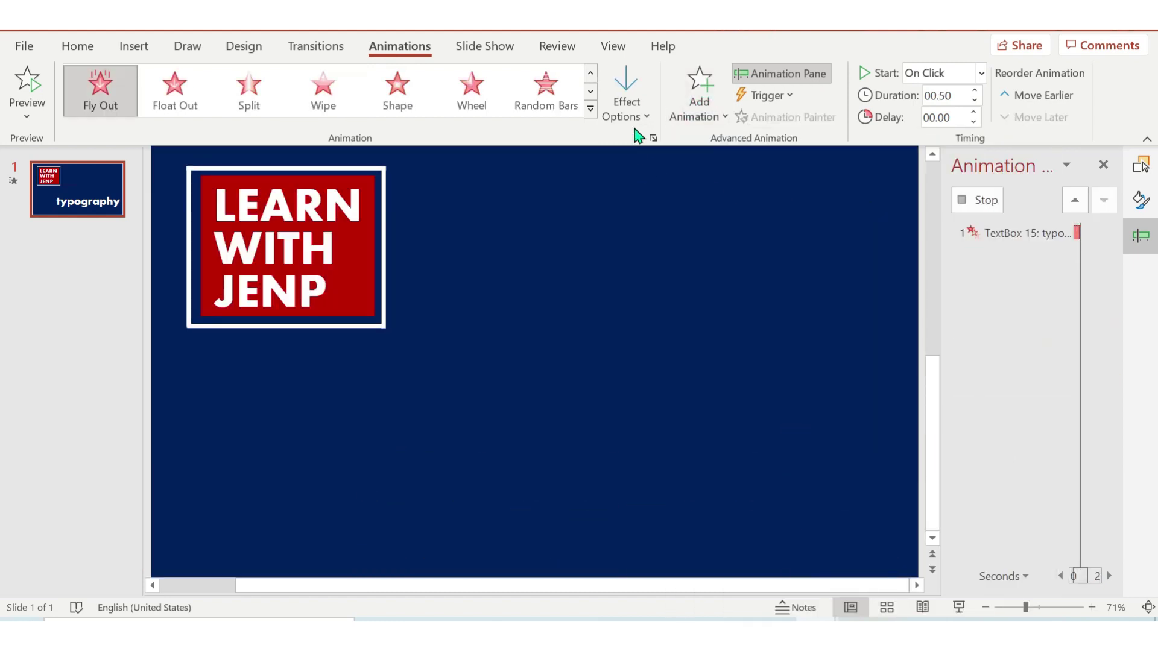
Step: Set the Fly Out to go To Right, start After Previous, with 0.75 s duration
{"action": "left_click", "coordinate": [627, 97]}
{"action": "left_click", "coordinate": [680, 436]}
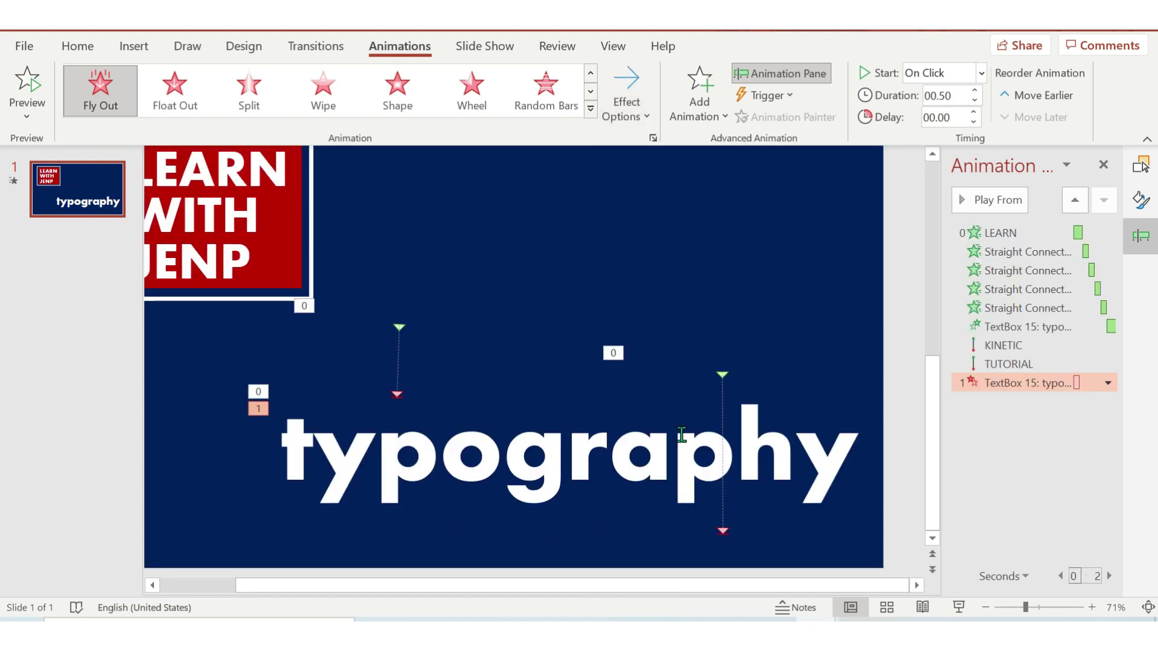
{"action": "left_click", "coordinate": [982, 73]}
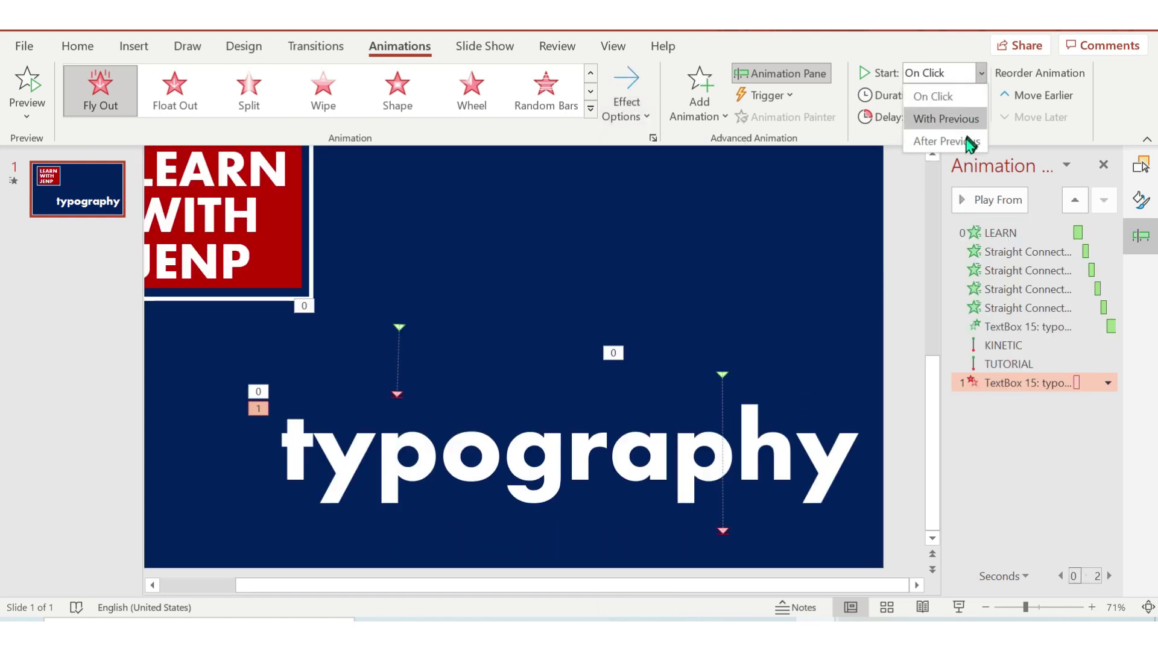
{"action": "left_click", "coordinate": [970, 143]}
{"action": "left_click", "coordinate": [974, 91]}
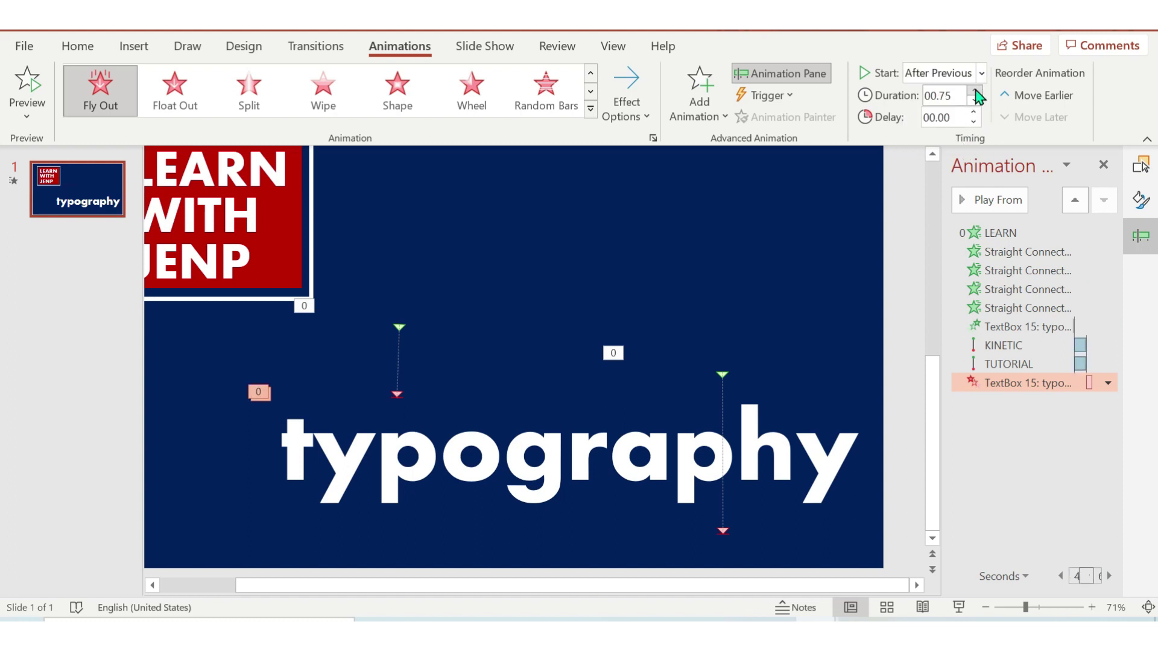
{"action": "left_click", "coordinate": [1008, 484]}
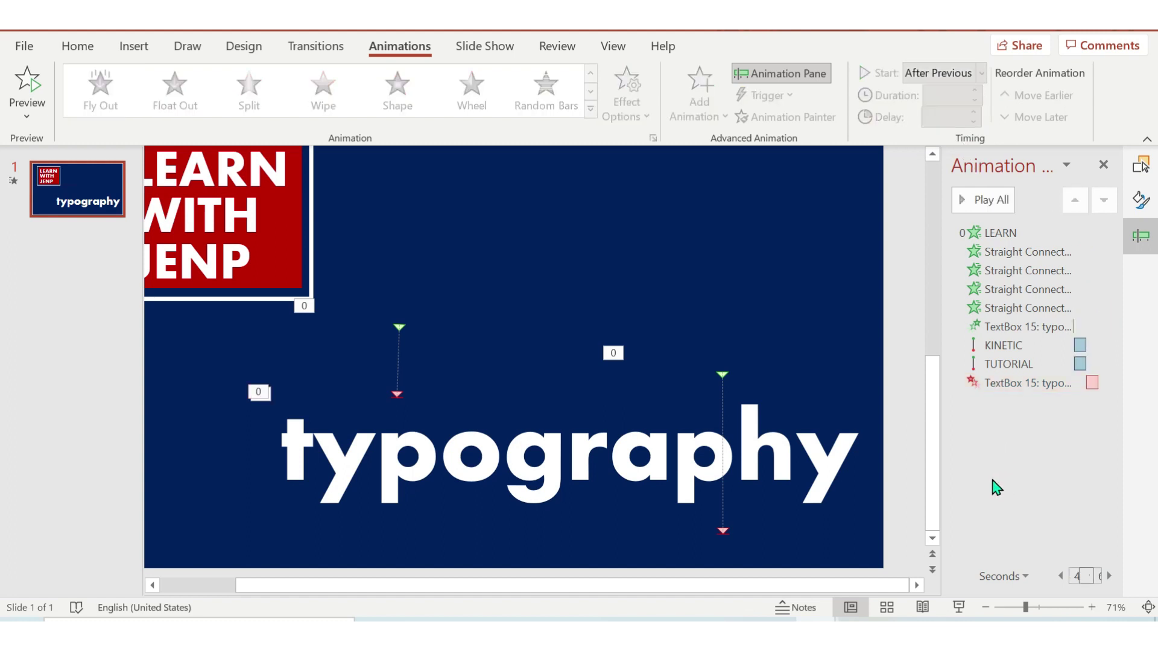
Step: Give KINETIC's downward motion a 1 sec smooth end and turn on Auto-reverse
{"action": "left_click_drag", "start_coordinate": [942, 542], "coordinate": [827, 543]}
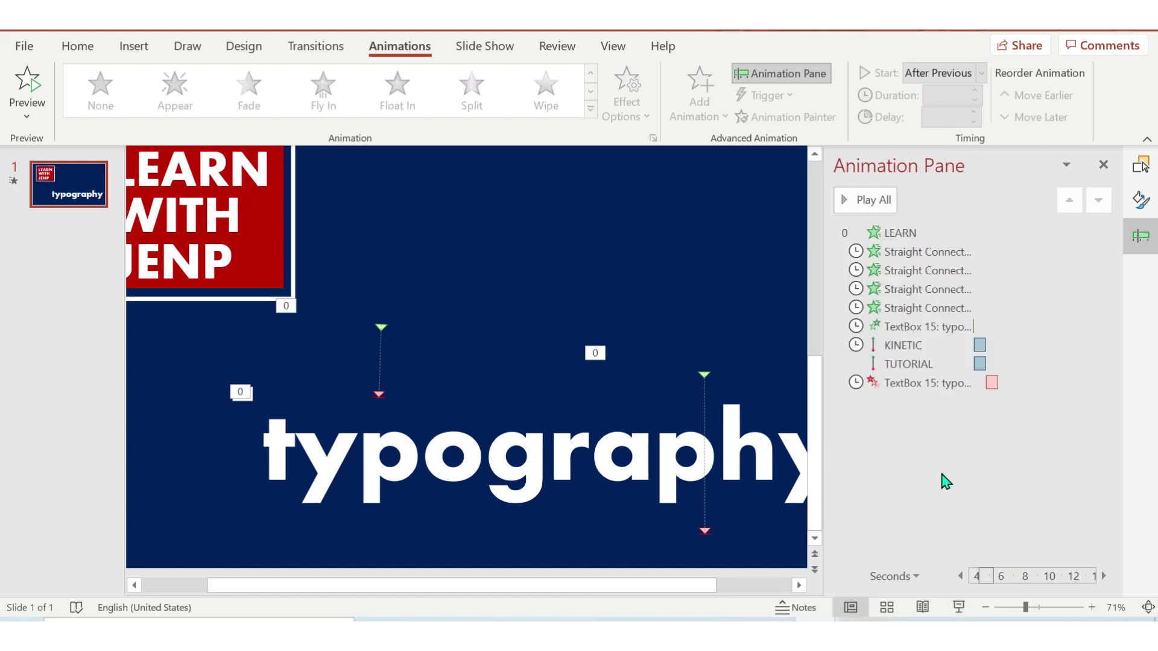
{"action": "left_click", "coordinate": [921, 345]}
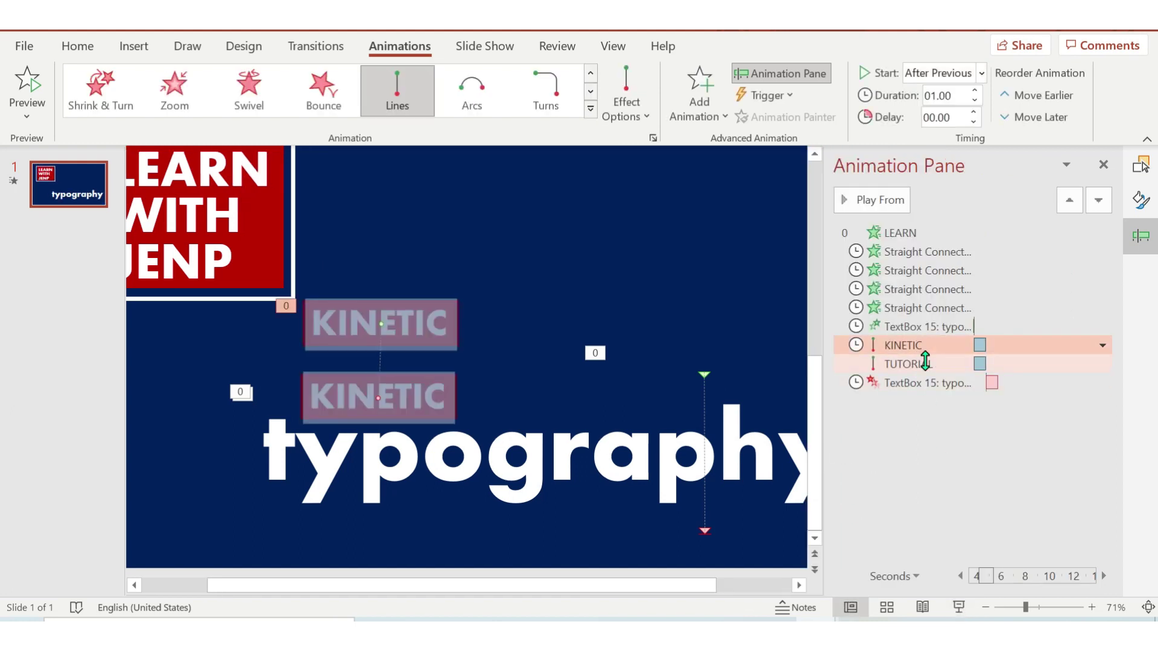
{"action": "left_click", "coordinate": [923, 363]}
{"action": "left_click", "coordinate": [926, 345]}
{"action": "left_click", "coordinate": [1103, 345]}
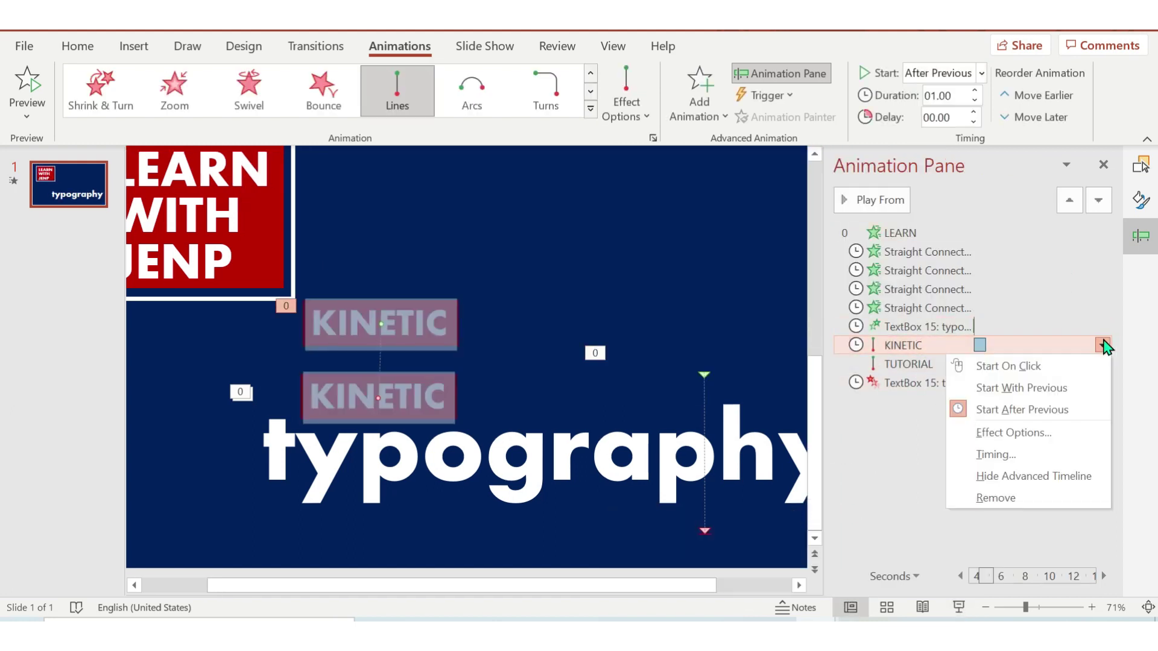
{"action": "left_click", "coordinate": [1013, 433]}
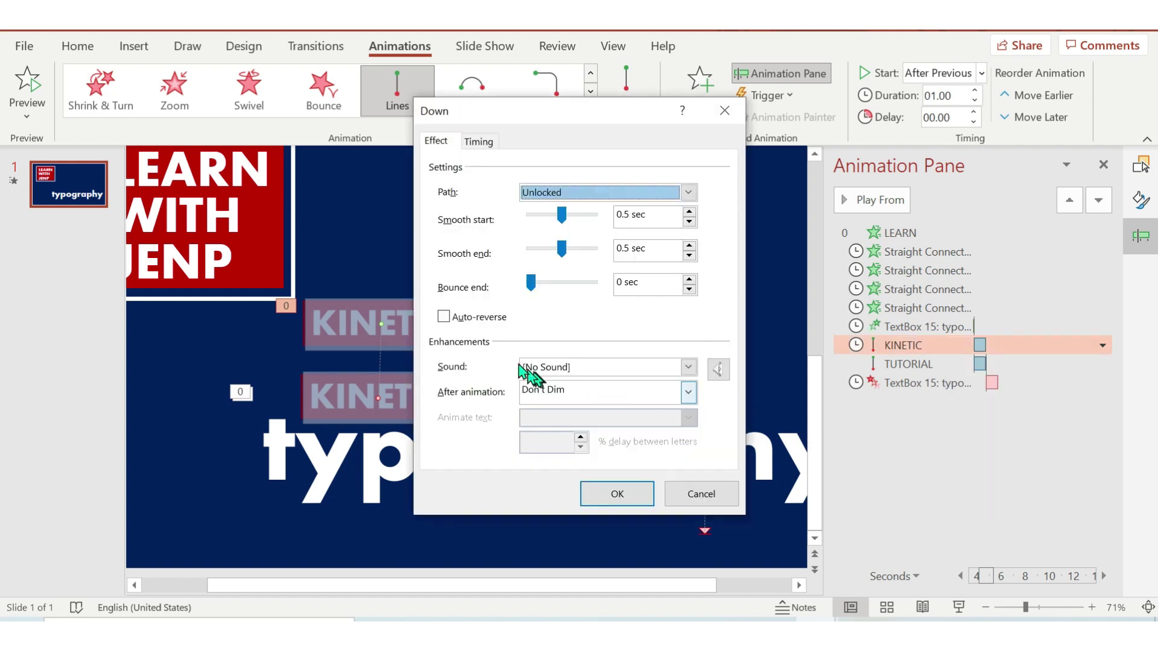
{"action": "left_click_drag", "start_coordinate": [563, 255], "coordinate": [598, 261]}
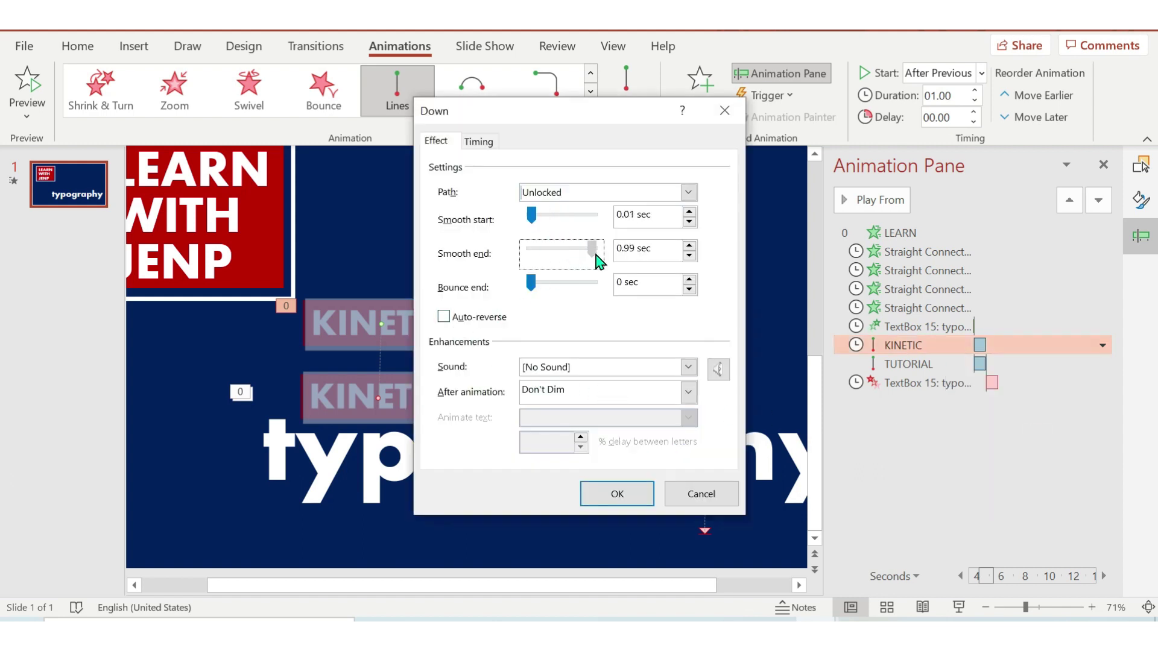
{"action": "left_click", "coordinate": [445, 318]}
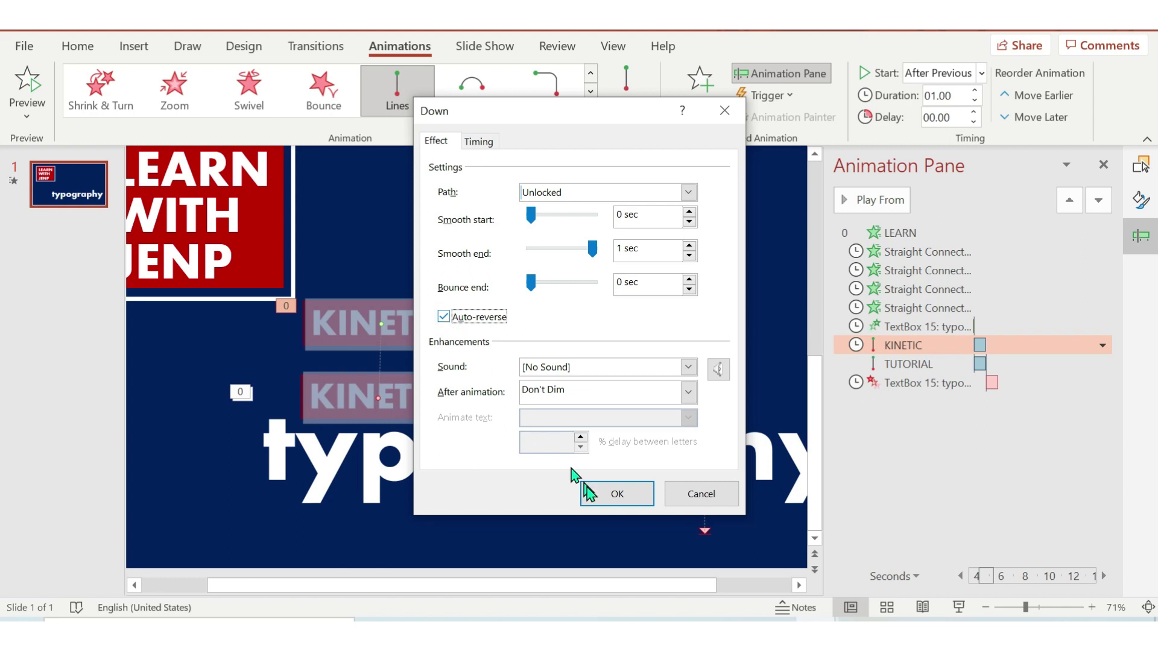
{"action": "left_click", "coordinate": [589, 494]}
Step: Give TUTORIAL's downward motion a 1 sec smooth end and turn on Auto-reverse
{"action": "left_click", "coordinate": [1105, 367]}
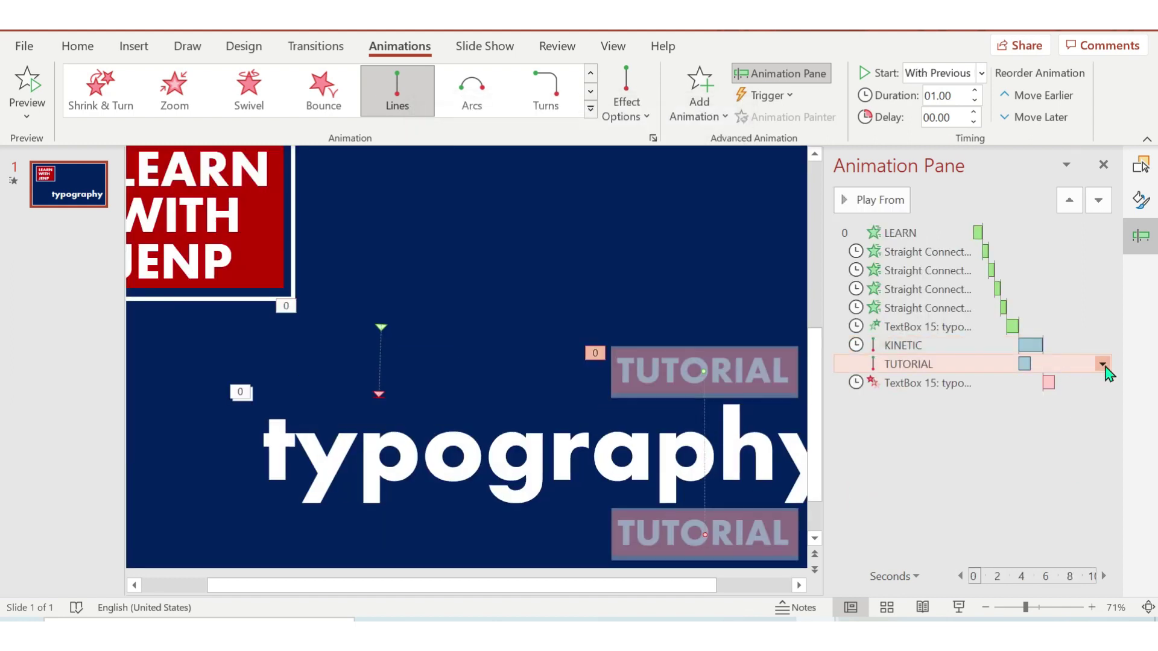
{"action": "left_click", "coordinate": [1050, 452]}
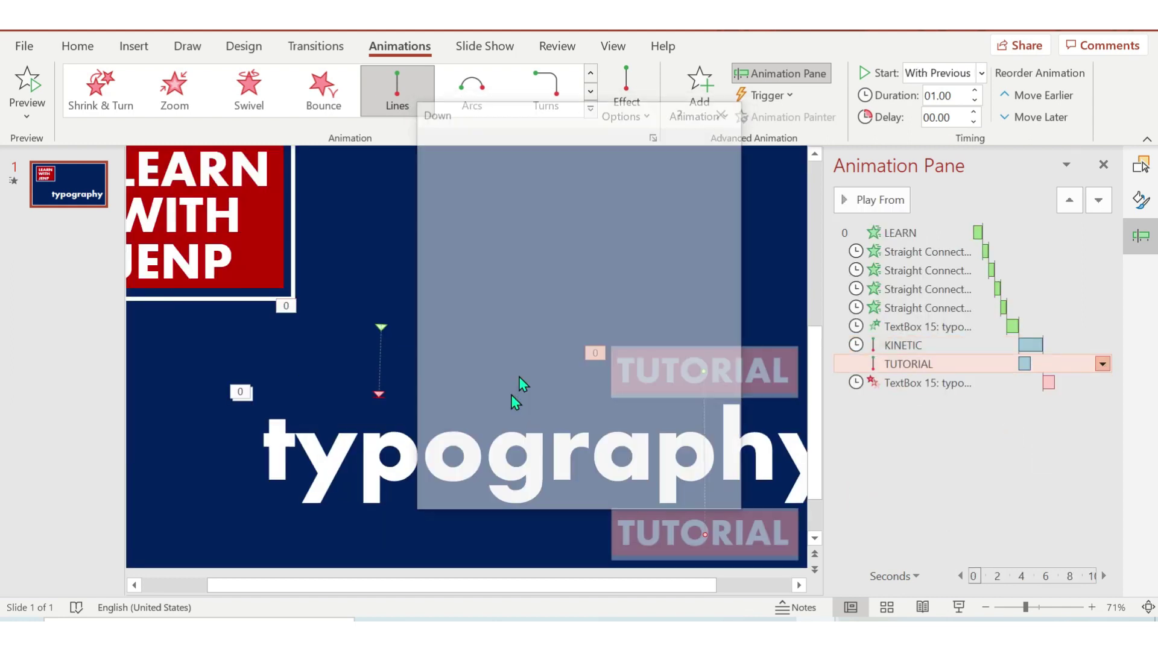
{"action": "left_click_drag", "start_coordinate": [565, 248], "coordinate": [594, 248]}
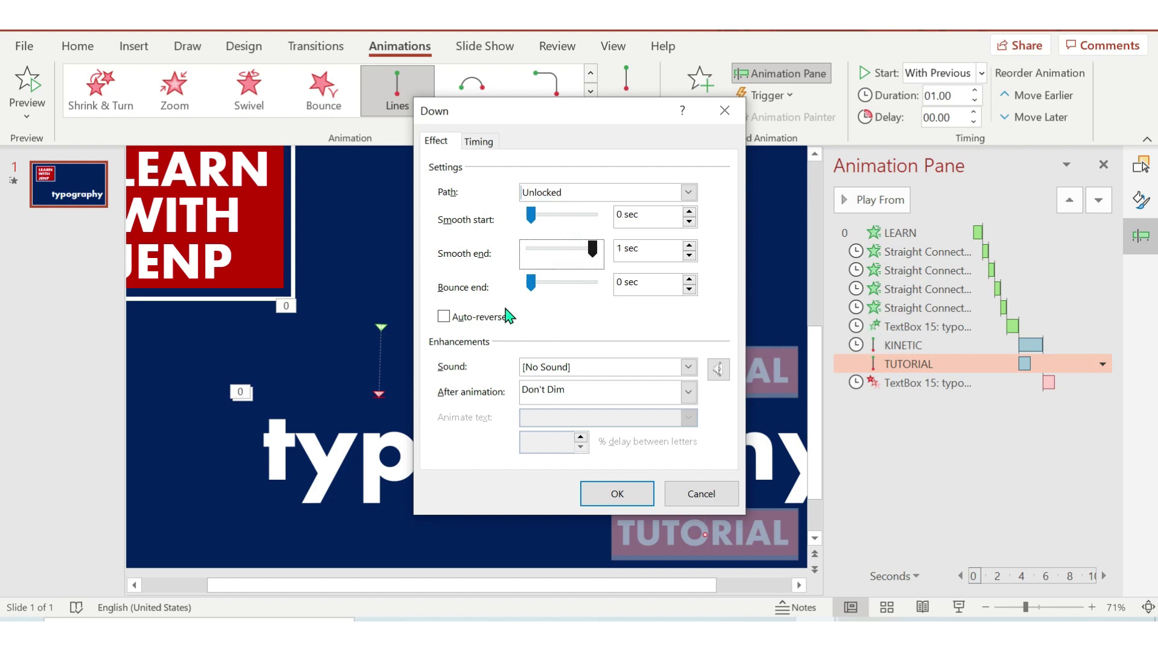
{"action": "left_click", "coordinate": [444, 317]}
{"action": "left_click", "coordinate": [629, 494]}
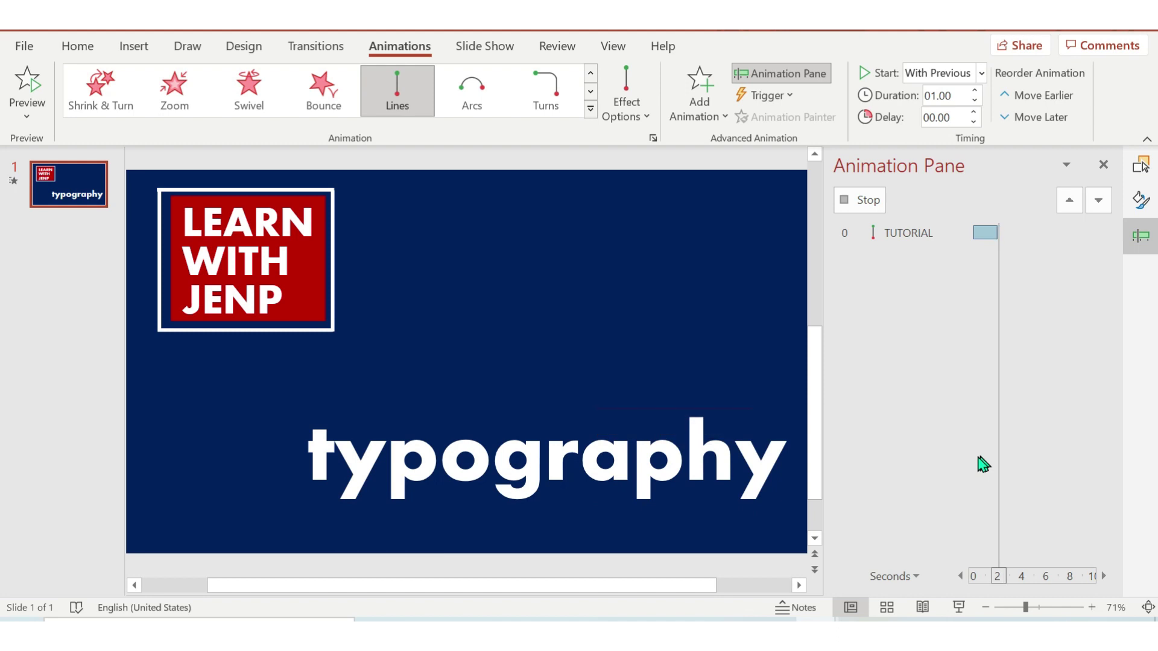
{"action": "left_click", "coordinate": [923, 329]}
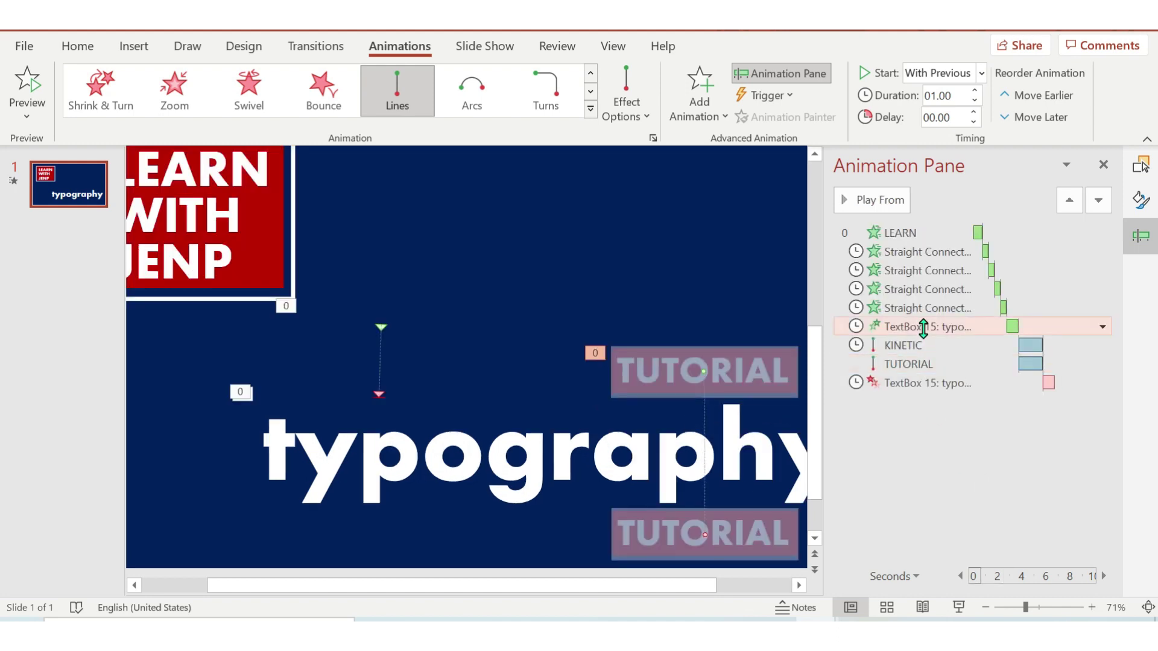